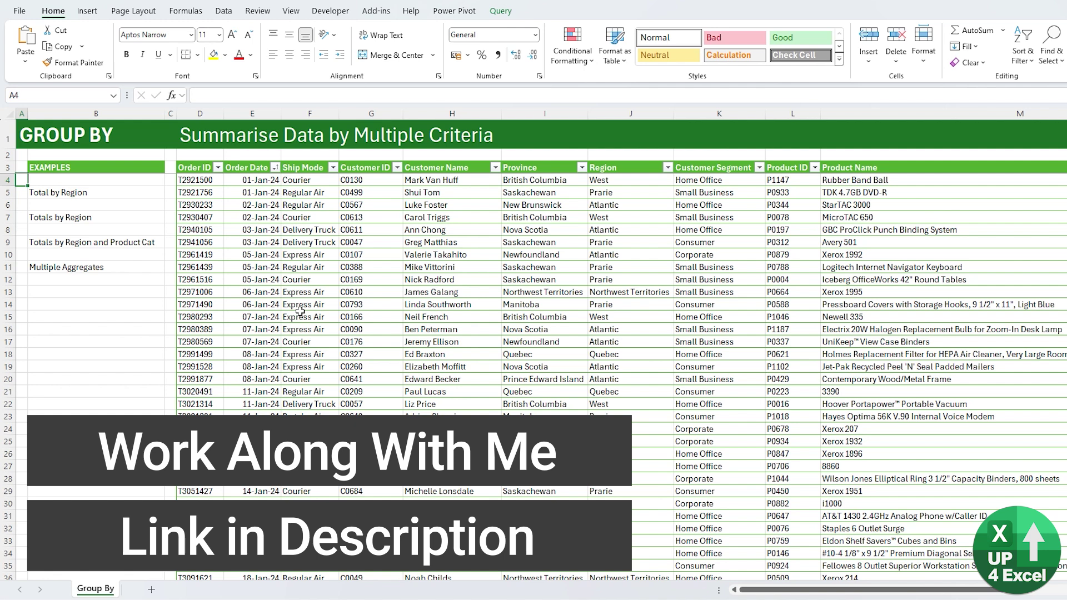
Check the extent of the orders table's rows and columns with Ctrl+arrow jumps.
{"action": "left_click", "coordinate": [451, 354]}
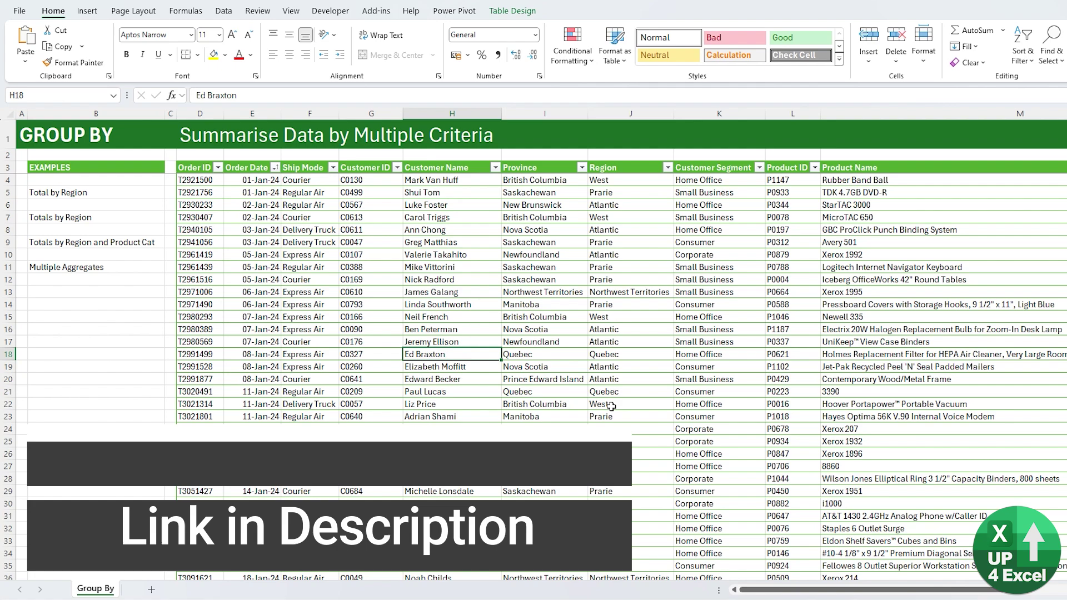
{"action": "key", "text": "ctrl+Up"}
{"action": "key", "text": "ctrl+Down"}
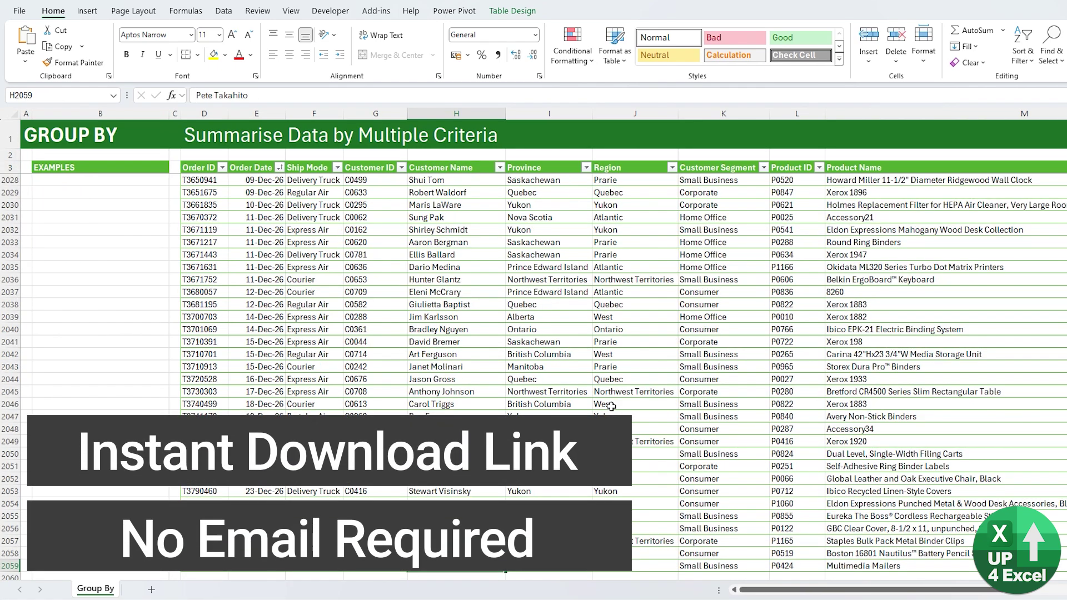
{"action": "key", "text": "ctrl+Up"}
{"action": "key", "text": "Right"}
{"action": "key", "text": "ctrl+Right"}
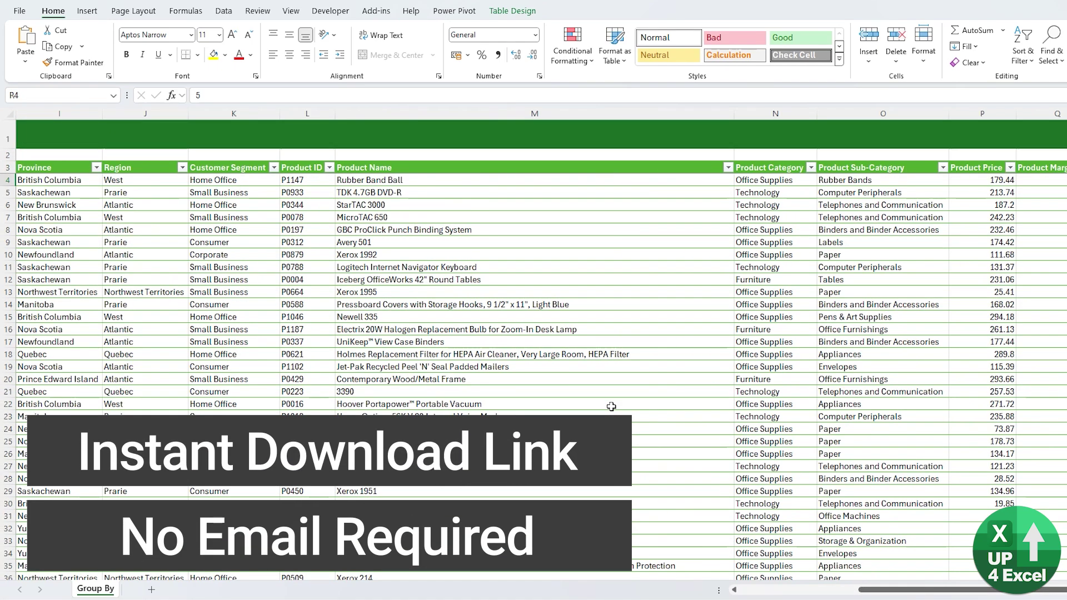
{"action": "key", "text": "ctrl+Right"}
{"action": "key", "text": "ctrl+Left"}
{"action": "scroll", "coordinate": [611, 406], "scroll_direction": "left", "scroll_amount": 3}
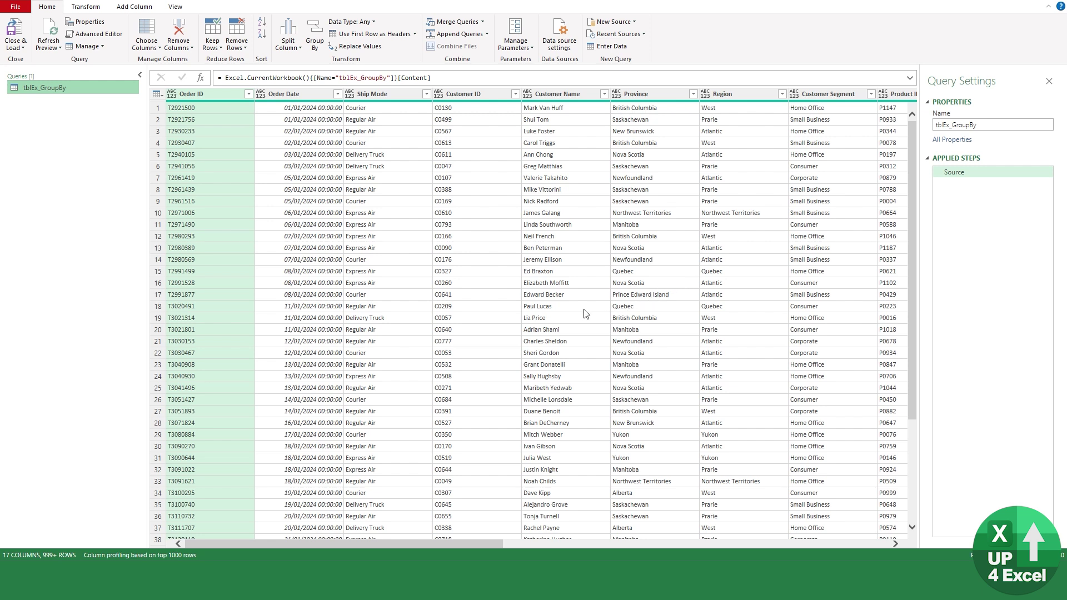
Group by Region, summing Order Value into a Total Order Value column.
{"action": "left_click", "coordinate": [722, 93]}
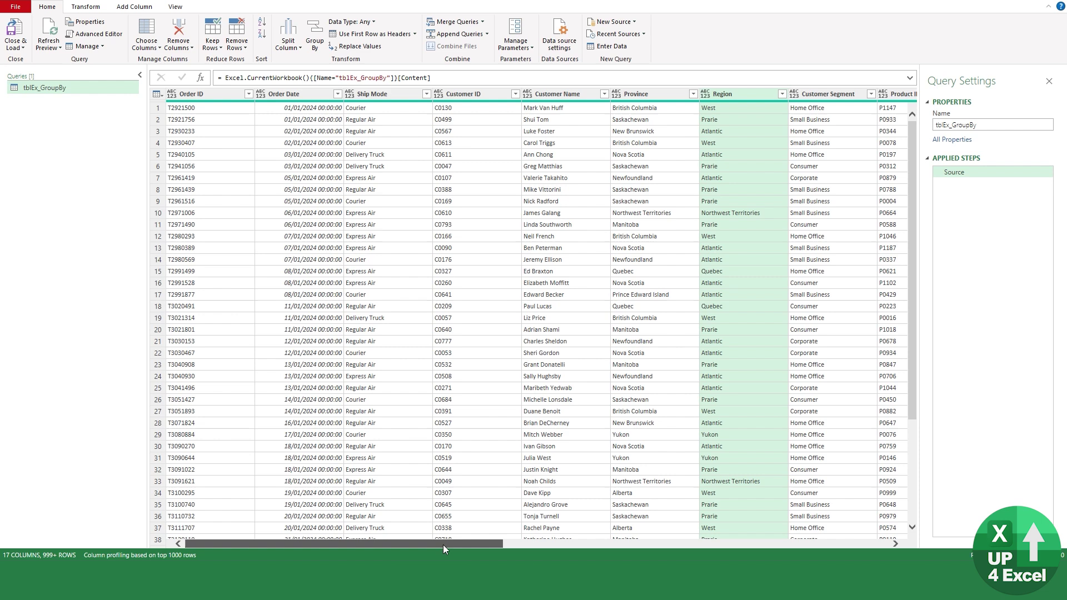
{"action": "left_click_drag", "start_coordinate": [442, 545], "coordinate": [605, 544]}
{"action": "left_click", "coordinate": [320, 42]}
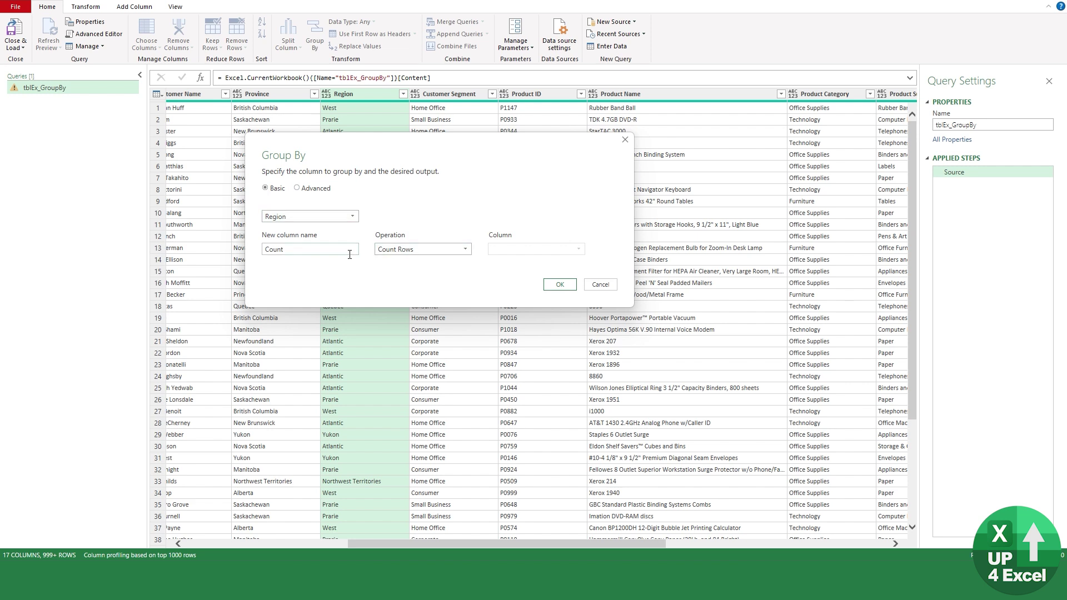
{"action": "left_click", "coordinate": [418, 253]}
{"action": "left_click", "coordinate": [389, 261]}
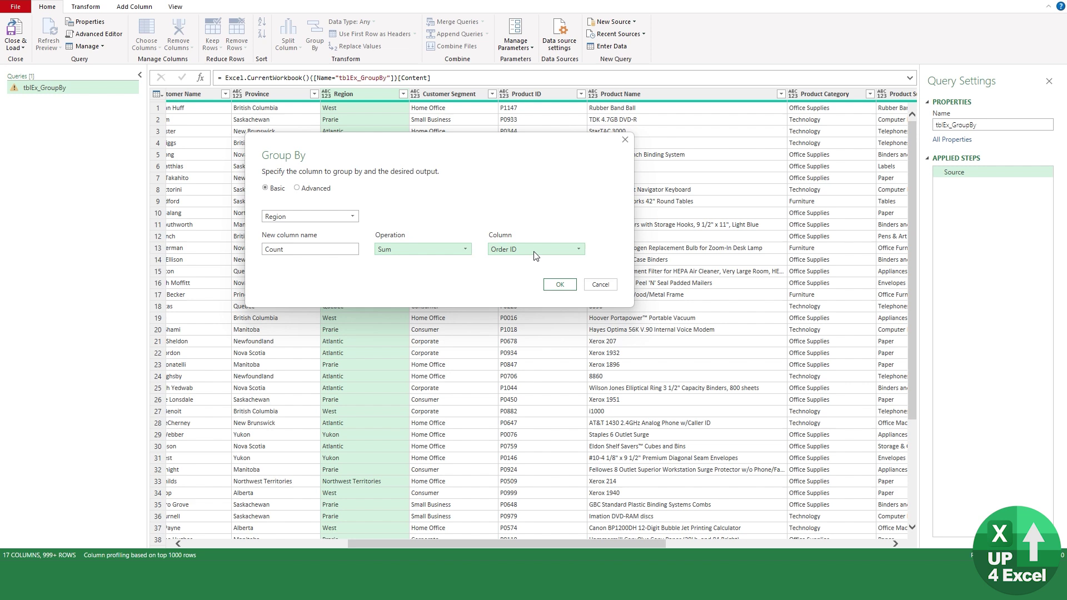
{"action": "left_click", "coordinate": [533, 248]}
{"action": "left_click", "coordinate": [508, 428]}
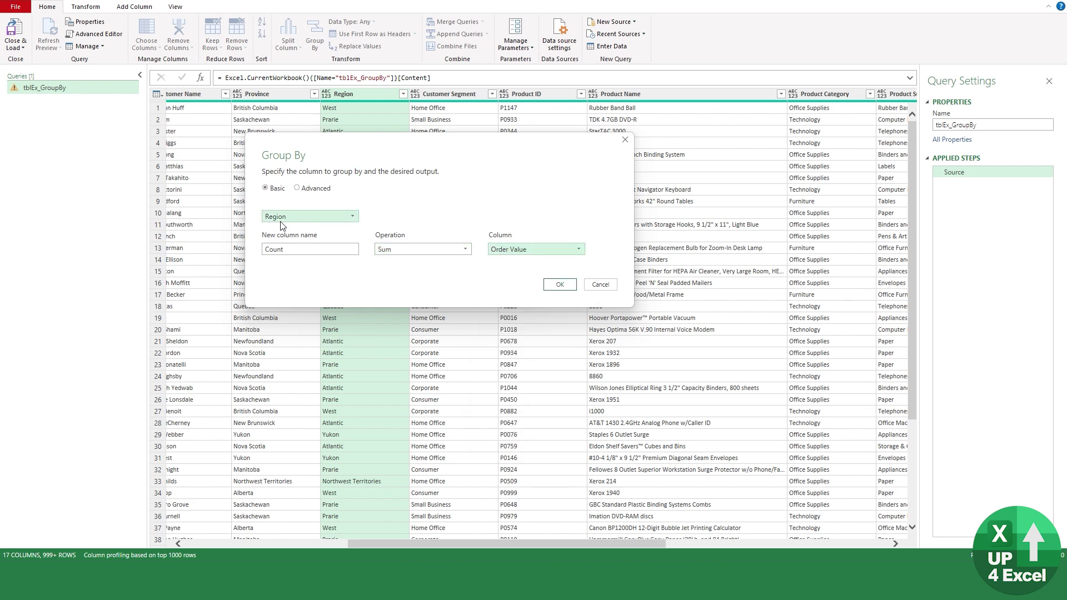
{"action": "double_click", "coordinate": [272, 249]}
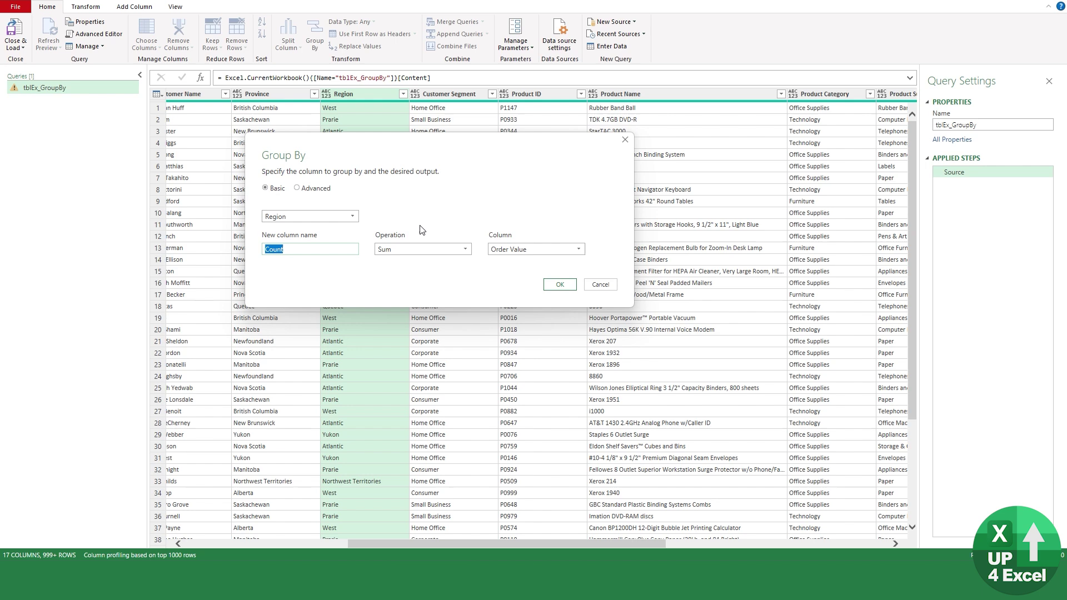
{"action": "type", "text": "Total Order Value"}
{"action": "key", "text": "Return"}
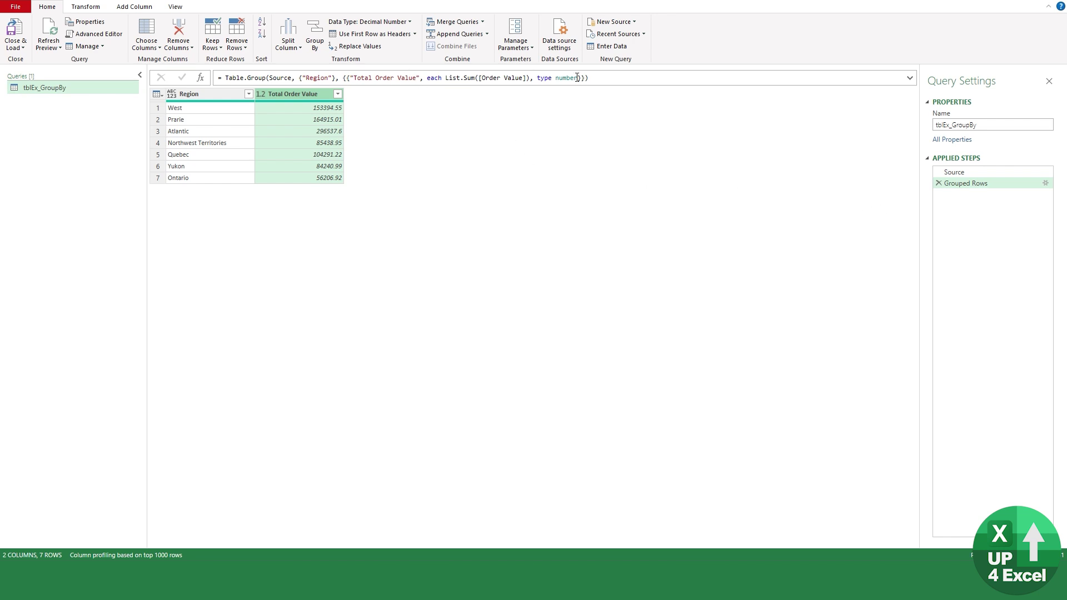
Add Customer Segment as a second grouping column alongside Region in the Grouped Rows step.
{"action": "left_click", "coordinate": [1045, 184]}
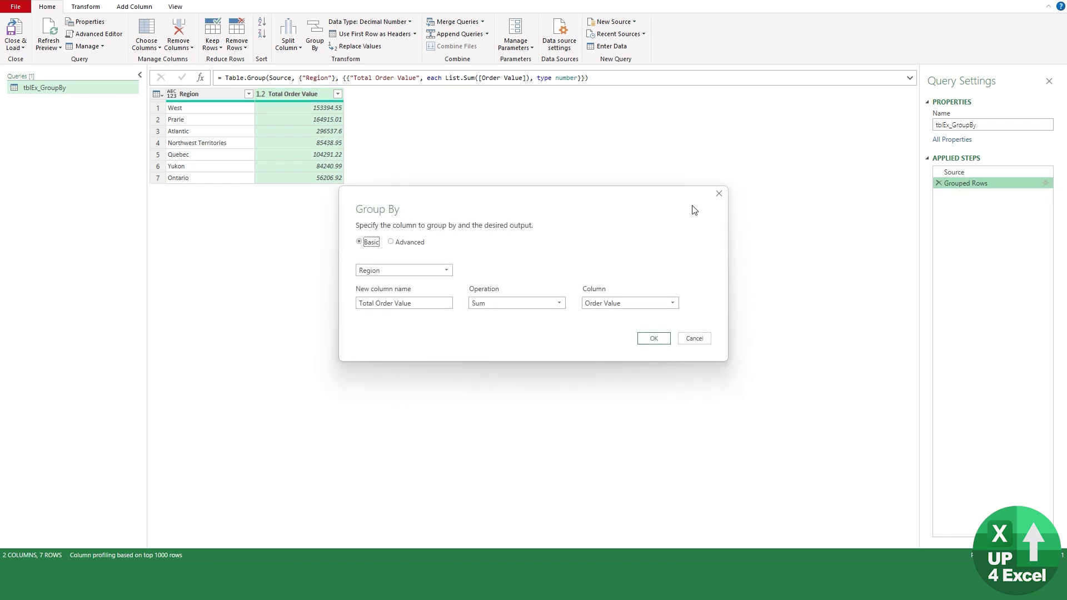
{"action": "left_click_drag", "start_coordinate": [610, 196], "coordinate": [440, 200]}
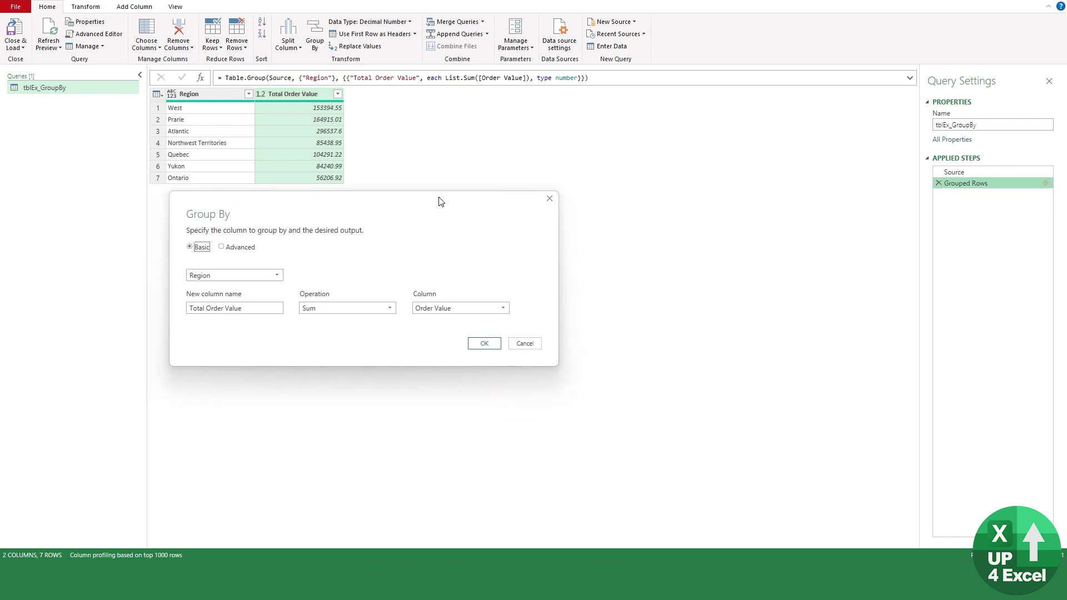
{"action": "left_click", "coordinate": [222, 247]}
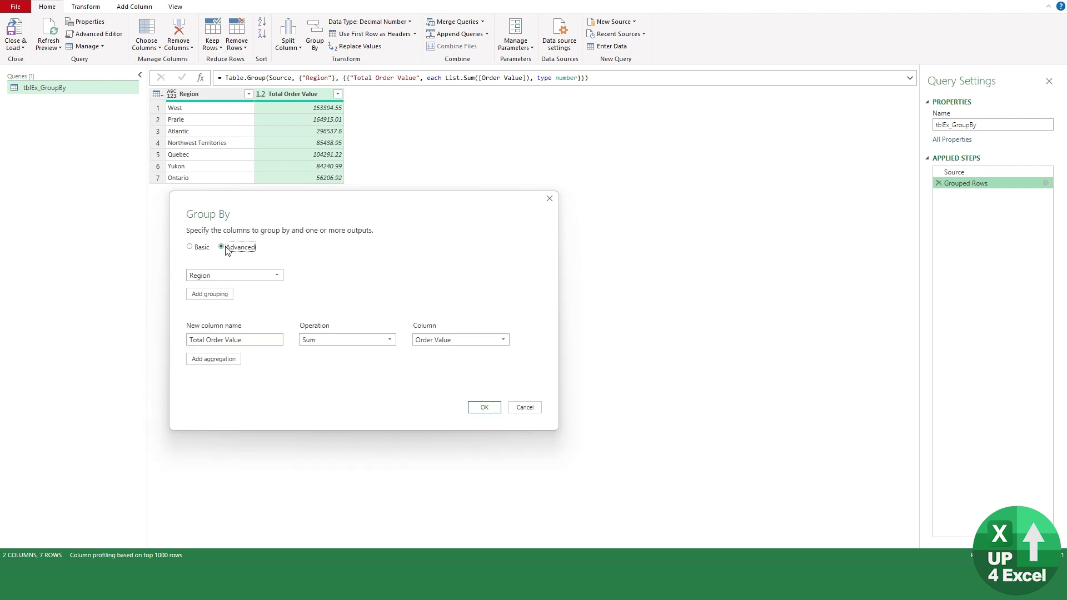
{"action": "left_click", "coordinate": [221, 296]}
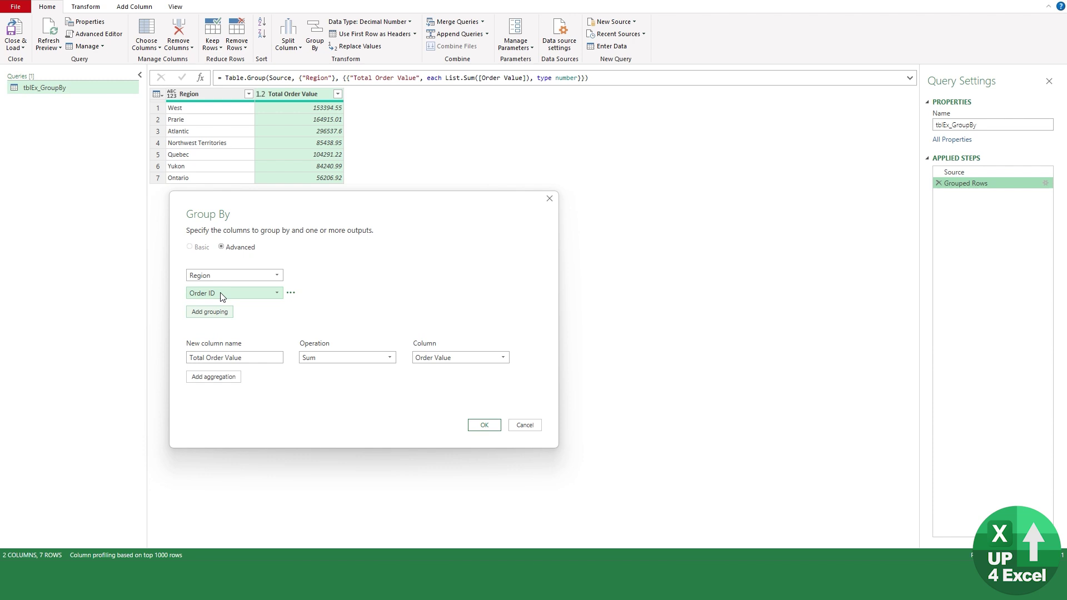
{"action": "left_click", "coordinate": [278, 292]}
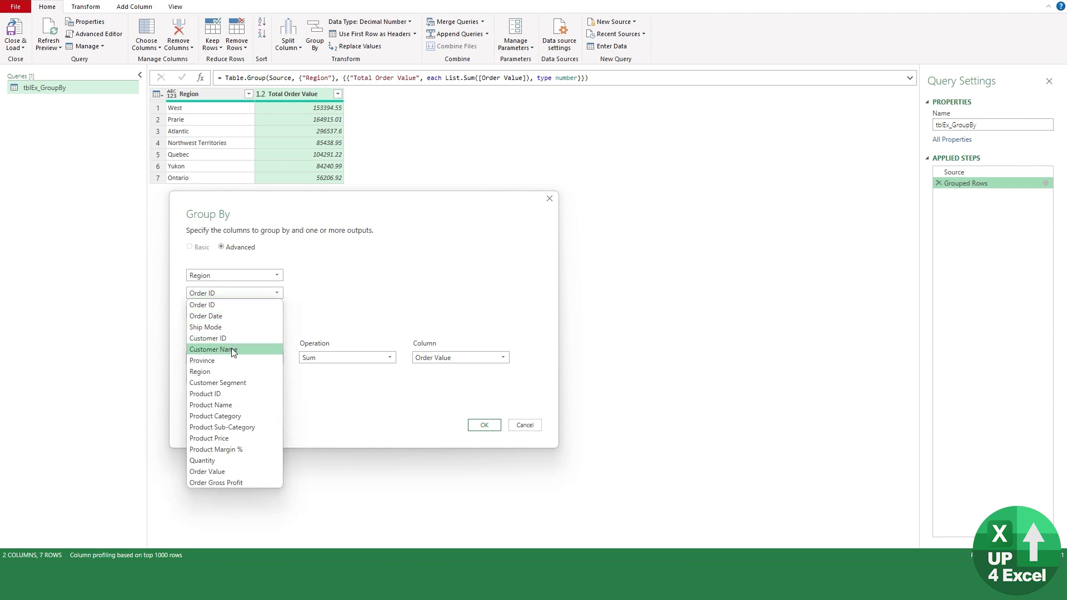
{"action": "left_click", "coordinate": [248, 382]}
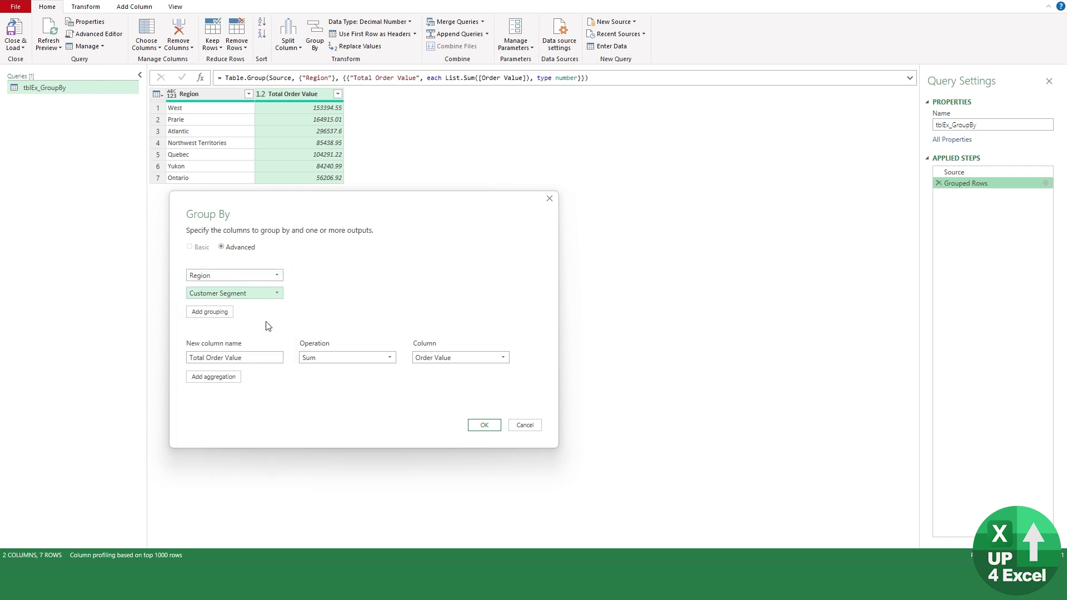
{"action": "left_click", "coordinate": [484, 425]}
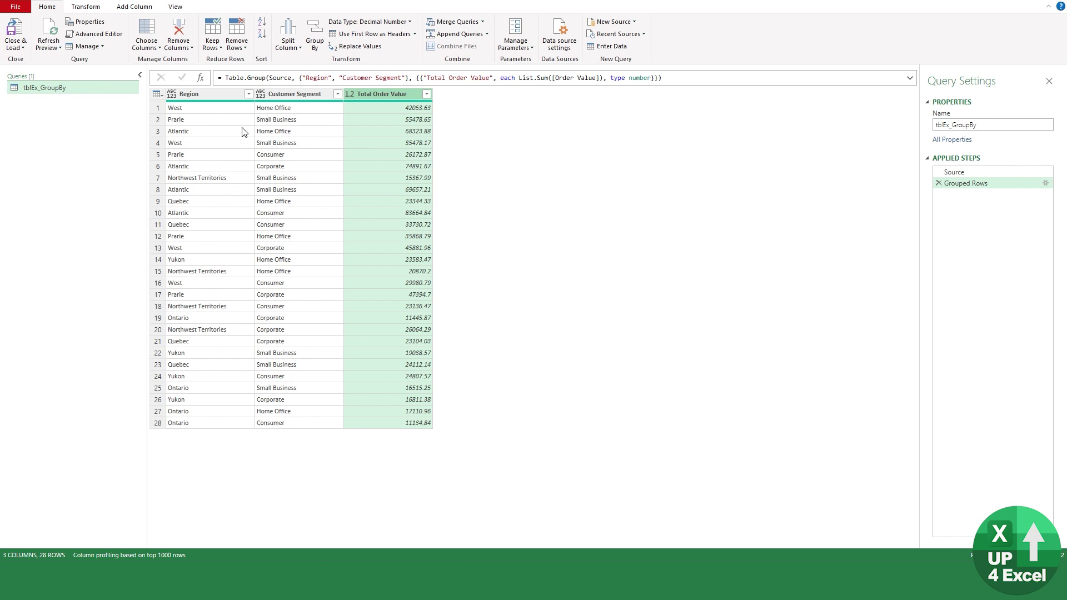
Add a second aggregation averaging Order Value as Average Order Value in the Grouped Rows step.
{"action": "left_click", "coordinate": [1045, 182]}
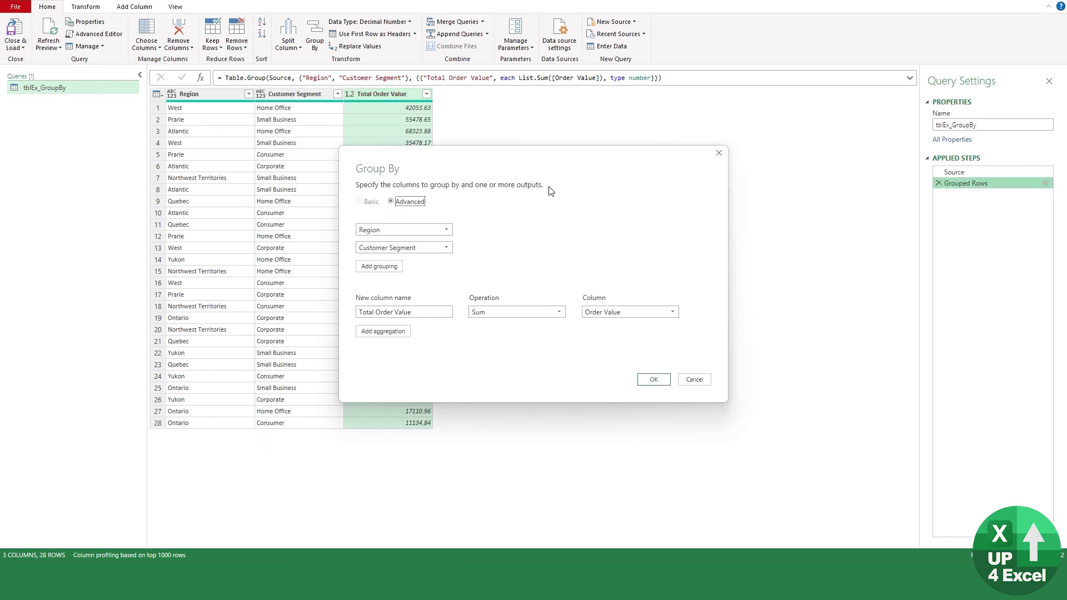
{"action": "left_click_drag", "start_coordinate": [556, 165], "coordinate": [475, 149]}
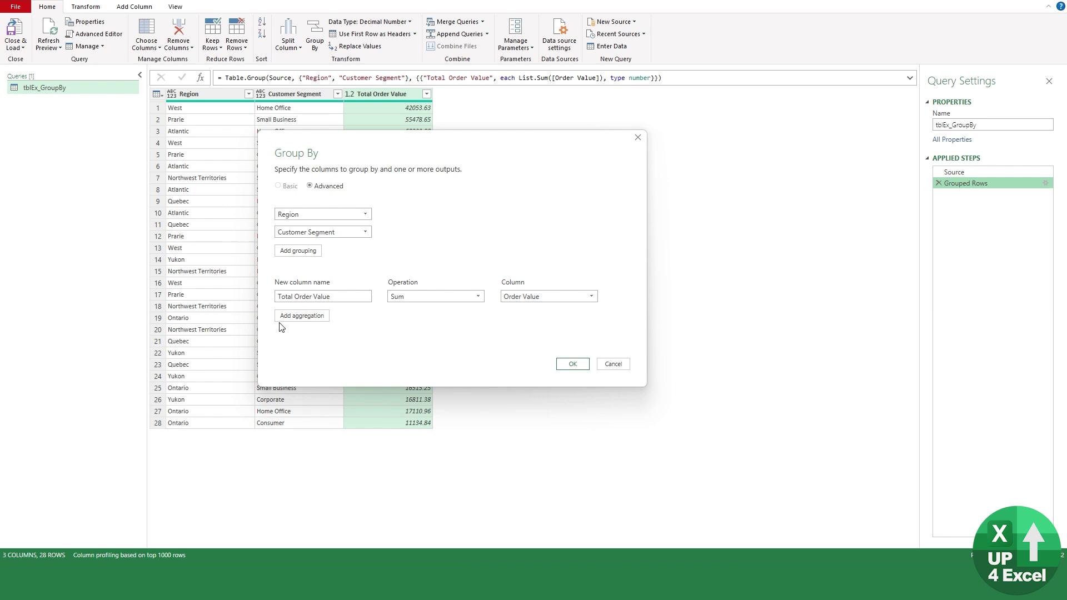
{"action": "left_click", "coordinate": [300, 315]}
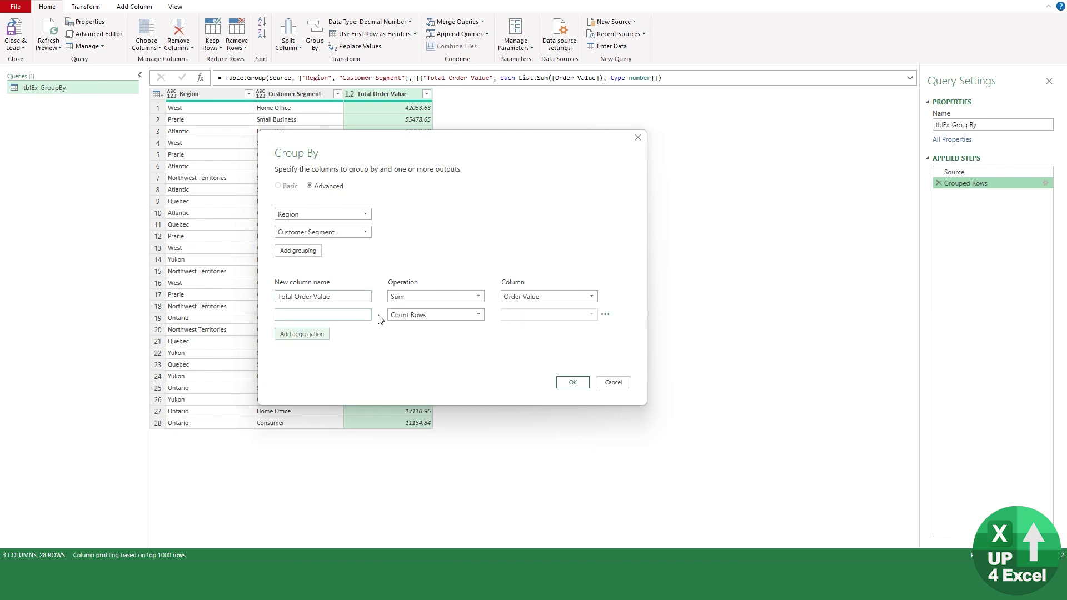
{"action": "left_click", "coordinate": [412, 320]}
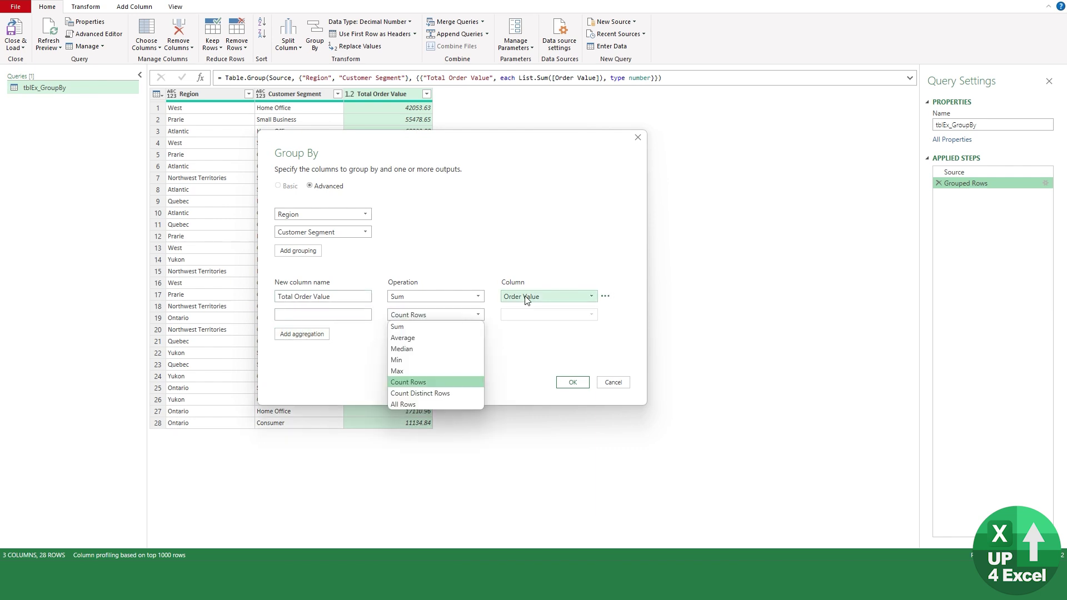
{"action": "left_click", "coordinate": [504, 320]}
{"action": "left_click", "coordinate": [463, 314]}
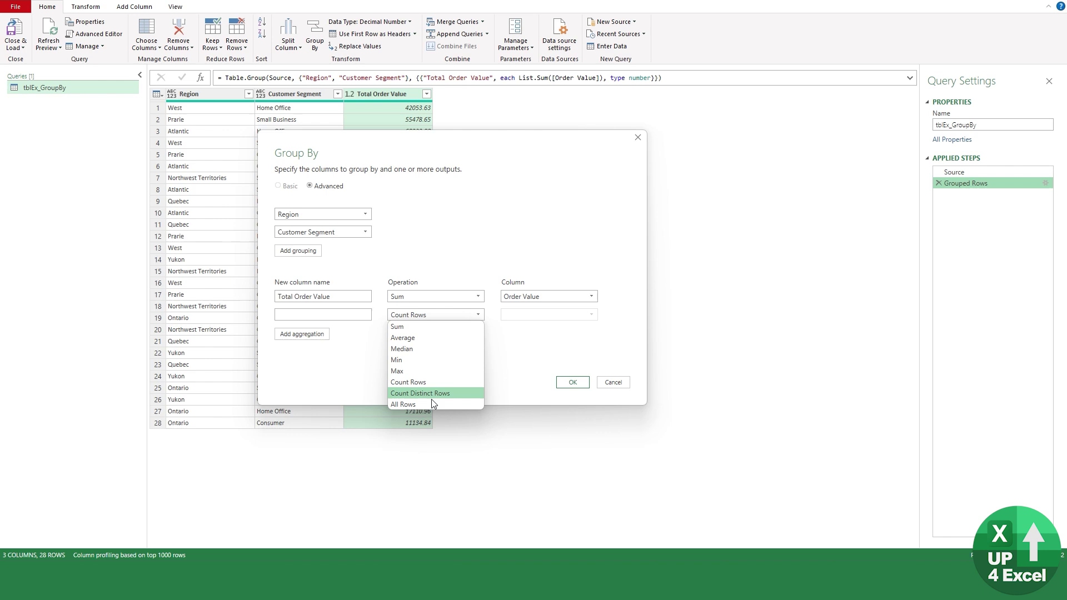
{"action": "left_click", "coordinate": [414, 338]}
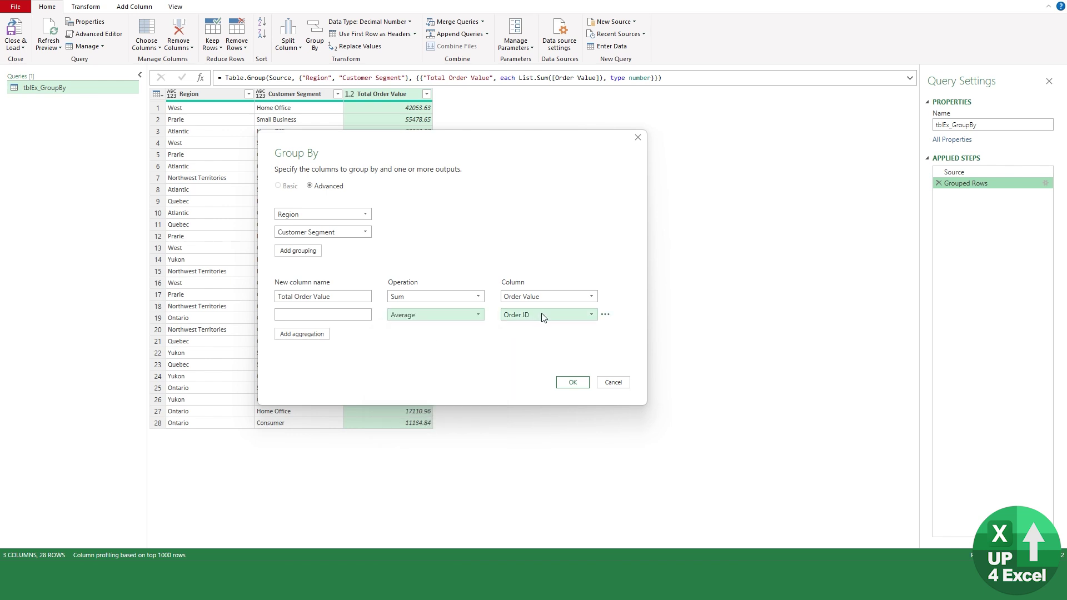
{"action": "left_click", "coordinate": [540, 315]}
{"action": "left_click", "coordinate": [523, 493]}
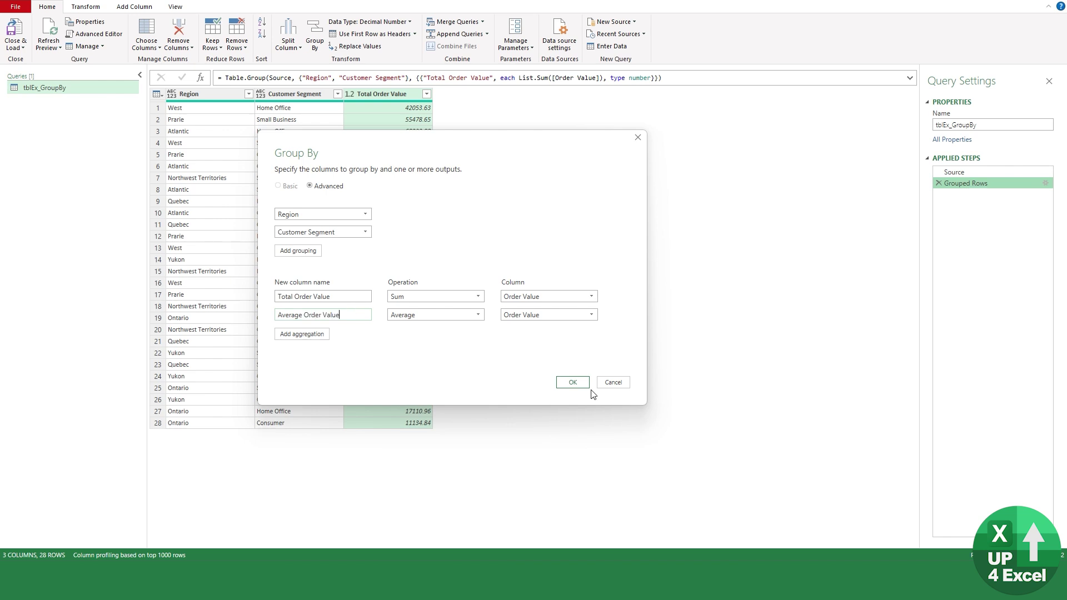
{"action": "left_click", "coordinate": [578, 383]}
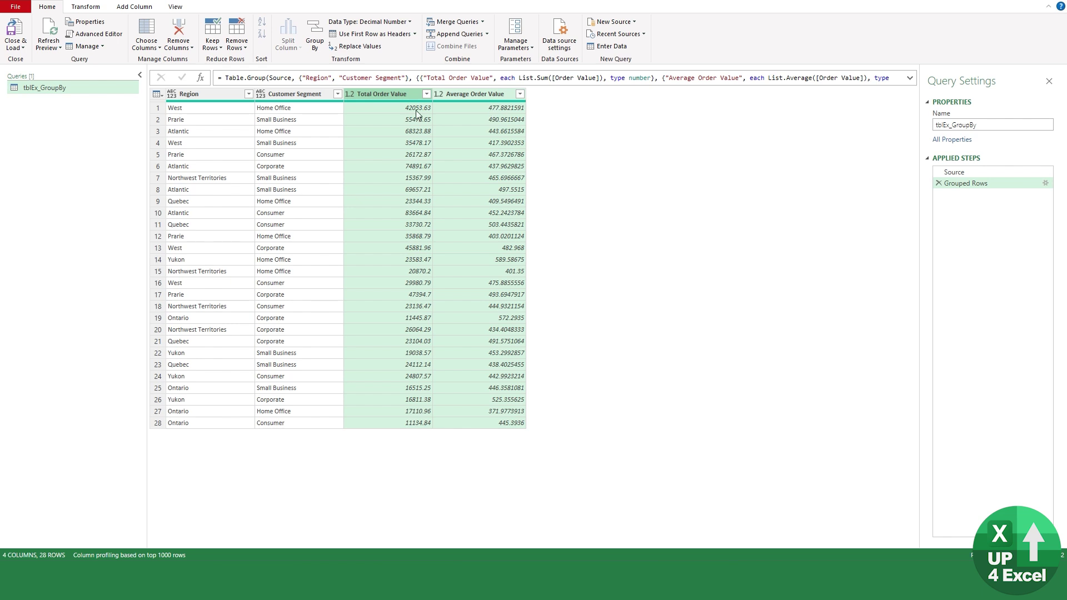
Check the grouped values, then add Product Category as a third grouping column.
{"action": "left_click", "coordinate": [484, 109]}
{"action": "left_click", "coordinate": [197, 106]}
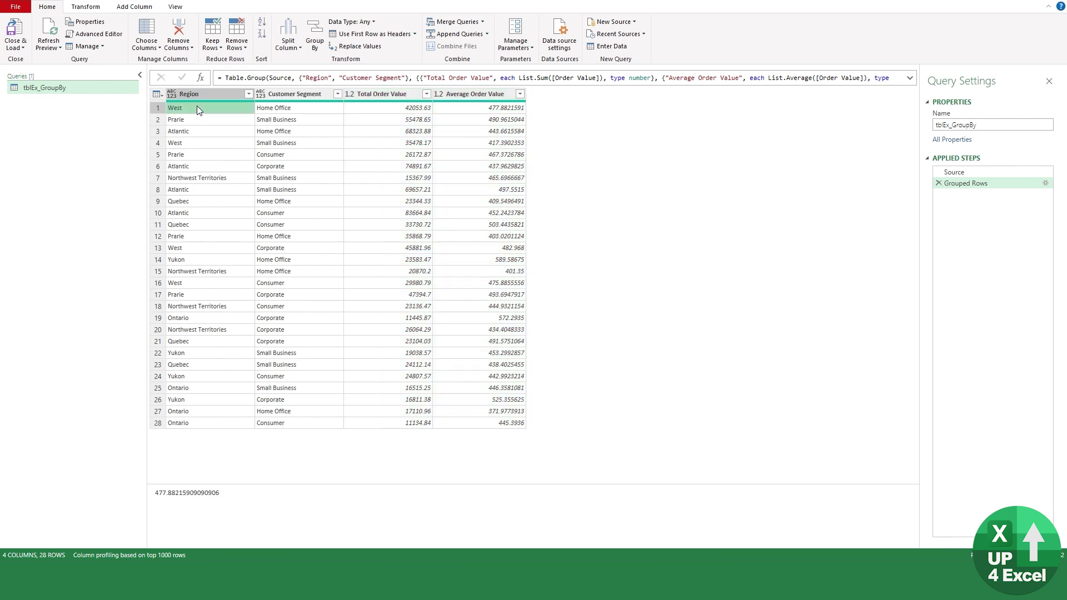
{"action": "left_click", "coordinate": [291, 109]}
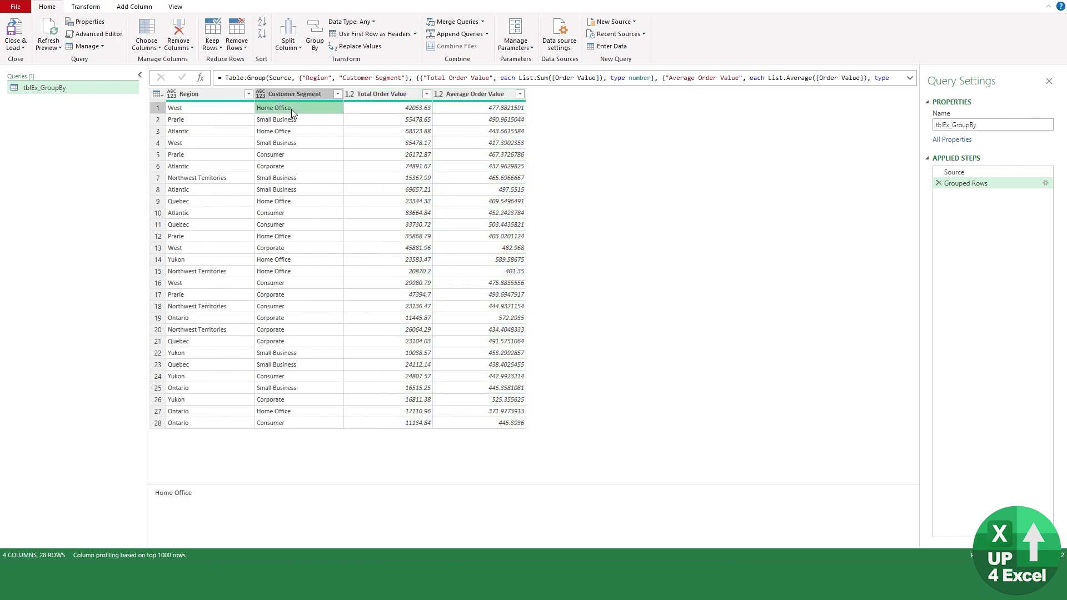
{"action": "left_click", "coordinate": [1045, 183]}
{"action": "left_click_drag", "start_coordinate": [504, 151], "coordinate": [452, 154]}
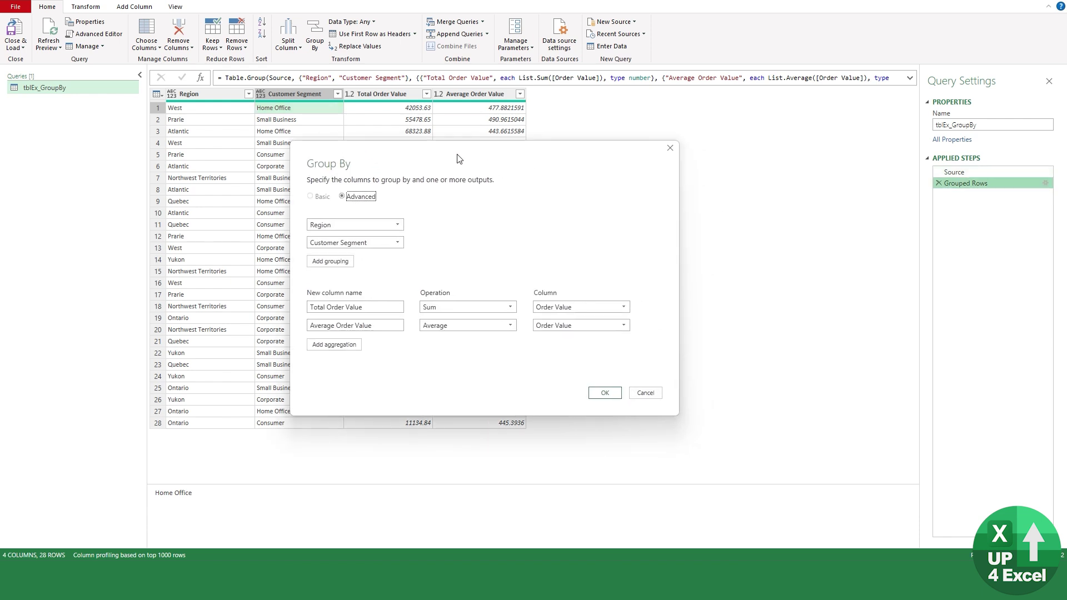
{"action": "left_click", "coordinate": [335, 260]}
{"action": "left_click", "coordinate": [369, 259]}
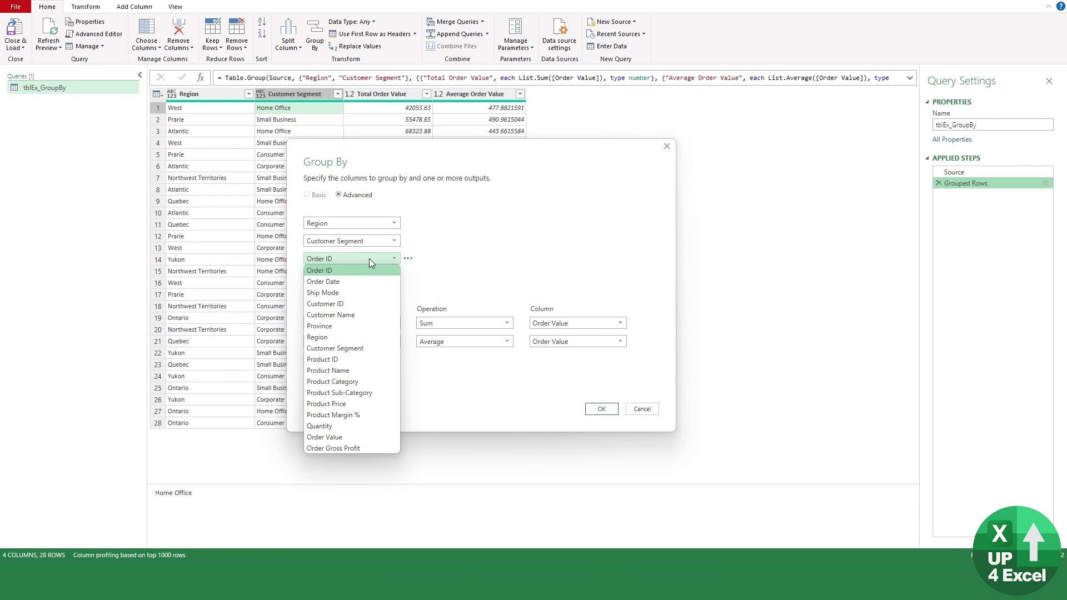
{"action": "left_click", "coordinate": [374, 380]}
Add a Profit Total aggregation summing Order Gross Profit.
{"action": "left_click", "coordinate": [335, 361]}
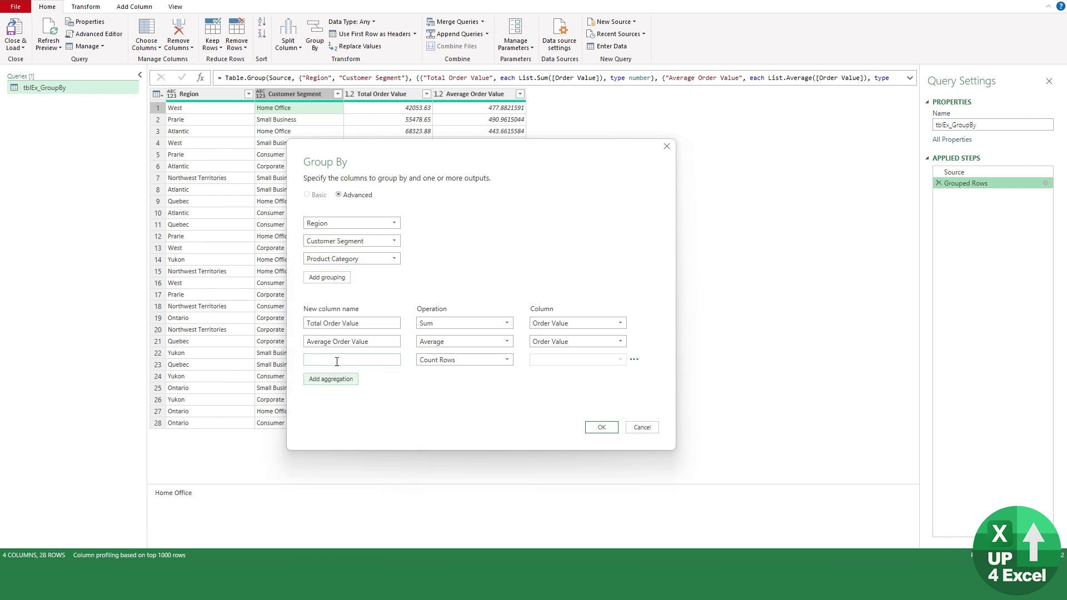
{"action": "left_click", "coordinate": [501, 363]}
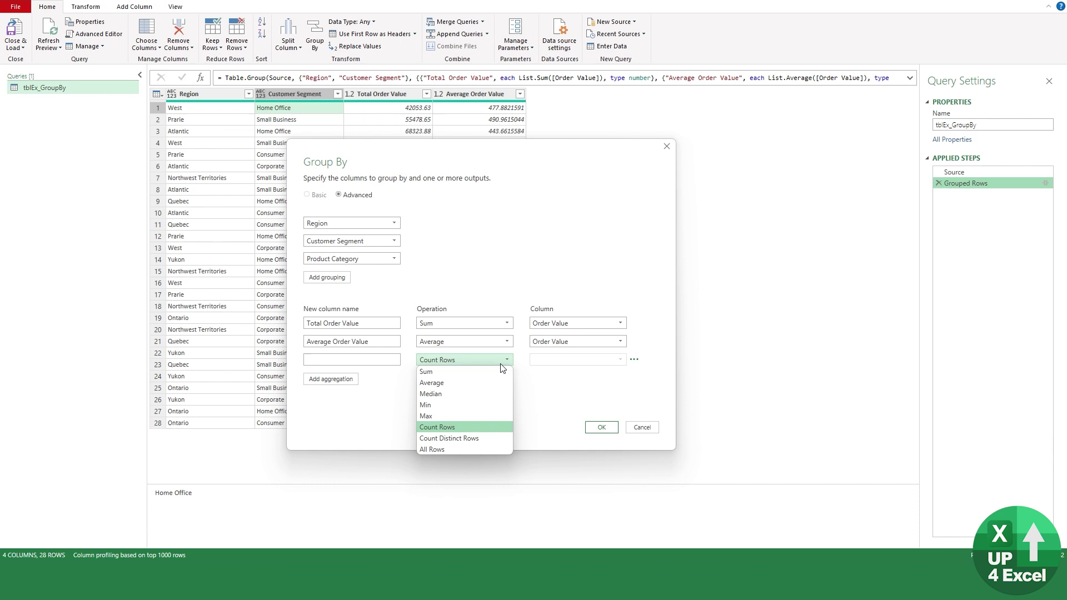
{"action": "left_click", "coordinate": [479, 371]}
{"action": "left_click", "coordinate": [582, 358]}
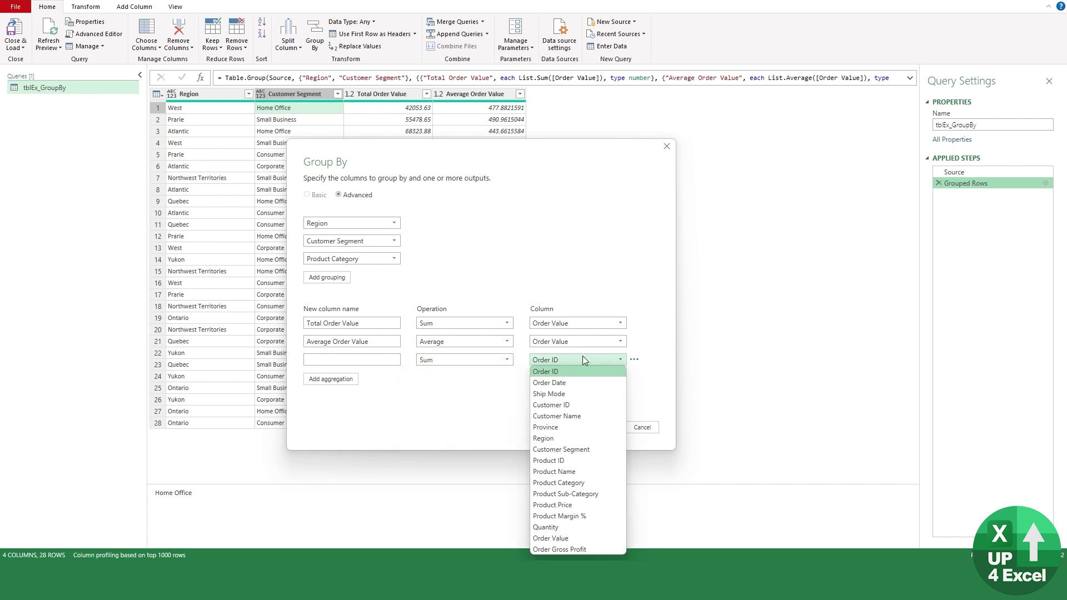
{"action": "left_click", "coordinate": [576, 548]}
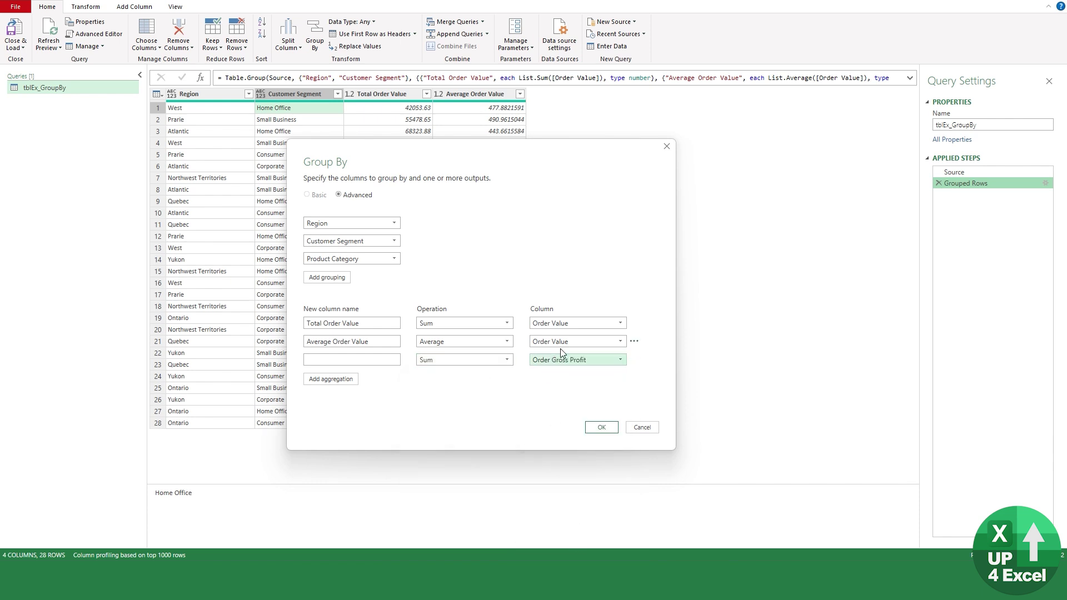
{"action": "left_click", "coordinate": [358, 359]}
{"action": "type", "text": "Profit"}
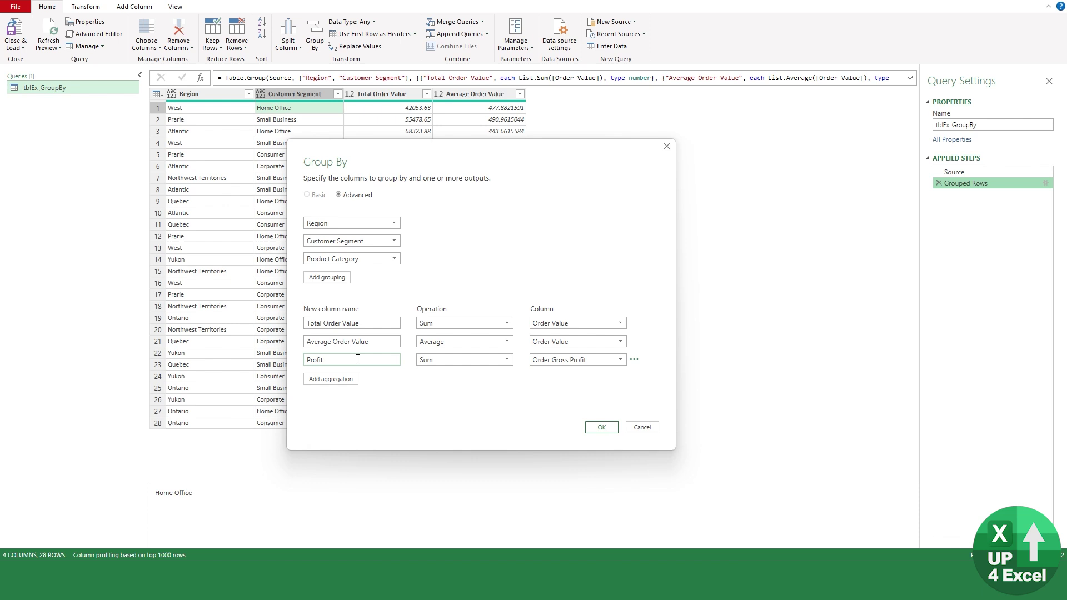
{"action": "type", "text": " Total"}
Move Product Category to the first grouping level and apply the grouping.
{"action": "left_click", "coordinate": [407, 260]}
{"action": "left_click", "coordinate": [436, 283]}
{"action": "left_click", "coordinate": [408, 243]}
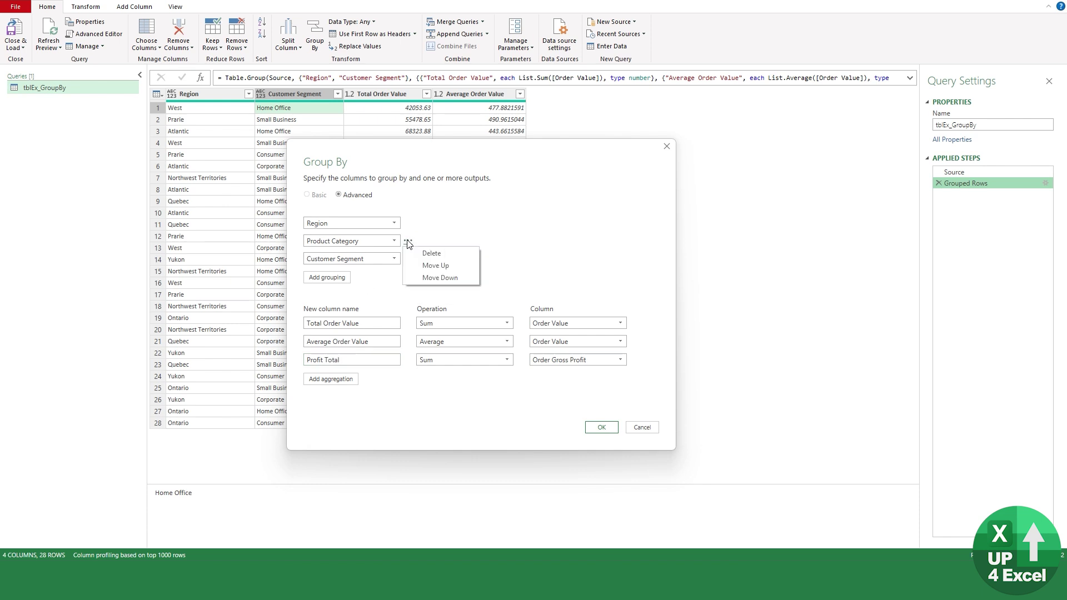
{"action": "left_click", "coordinate": [431, 267]}
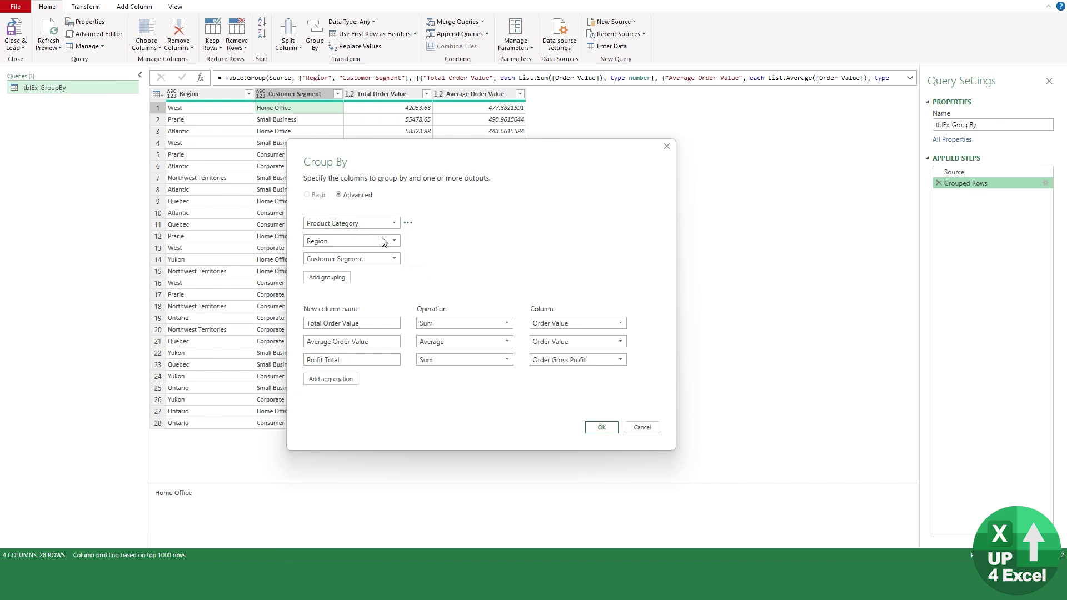
{"action": "left_click", "coordinate": [601, 427]}
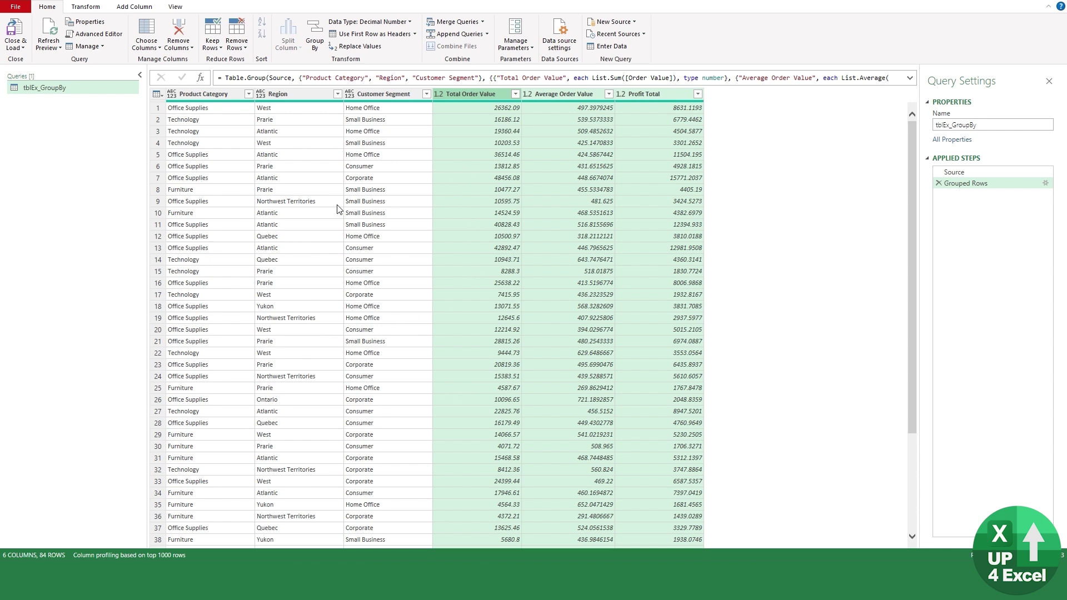
Load the grouped query as a table on a new worksheet, then switch to the Group By sheet.
{"action": "left_click_drag", "start_coordinate": [212, 224], "coordinate": [44, 111]}
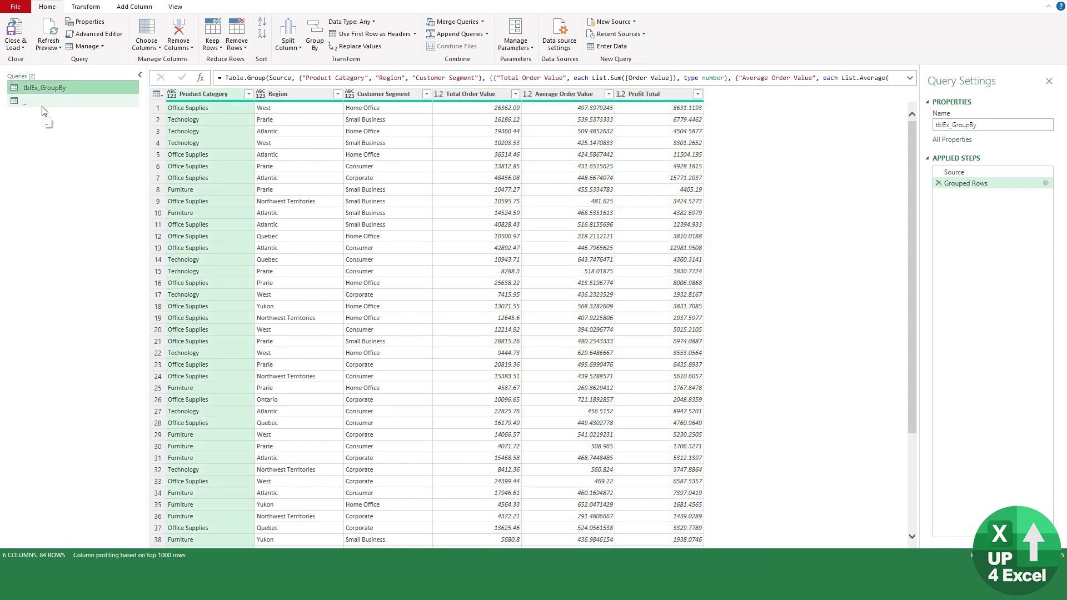
{"action": "left_click", "coordinate": [15, 47]}
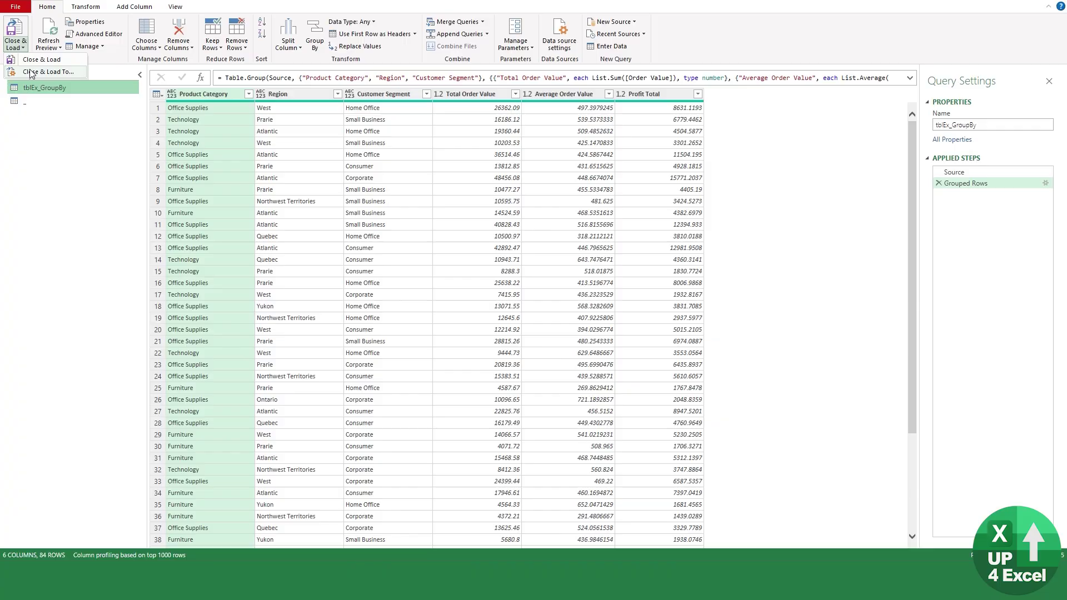
{"action": "left_click", "coordinate": [31, 71]}
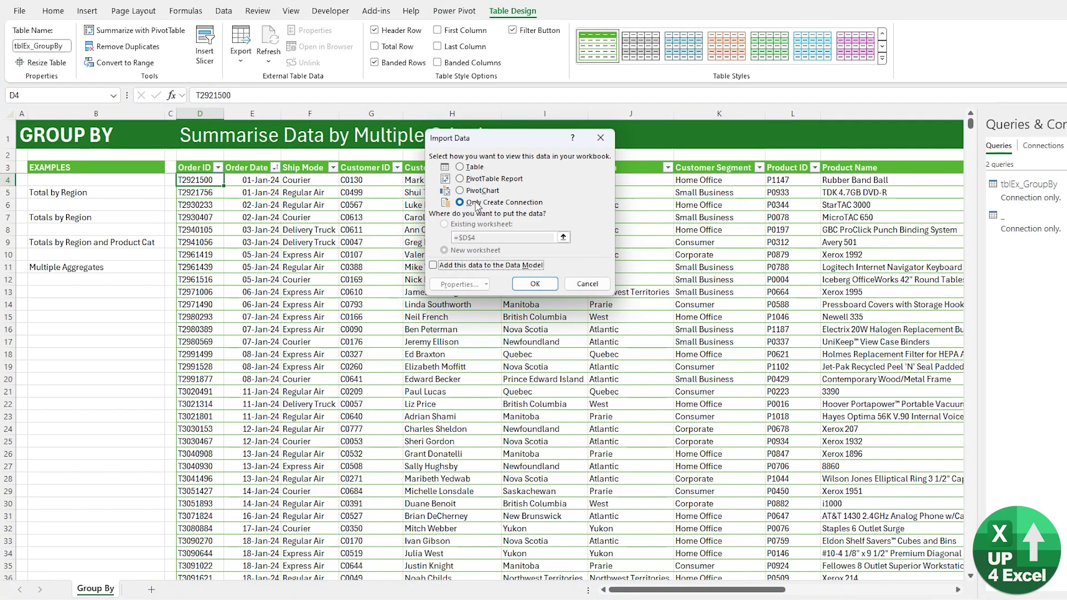
{"action": "left_click", "coordinate": [473, 167]}
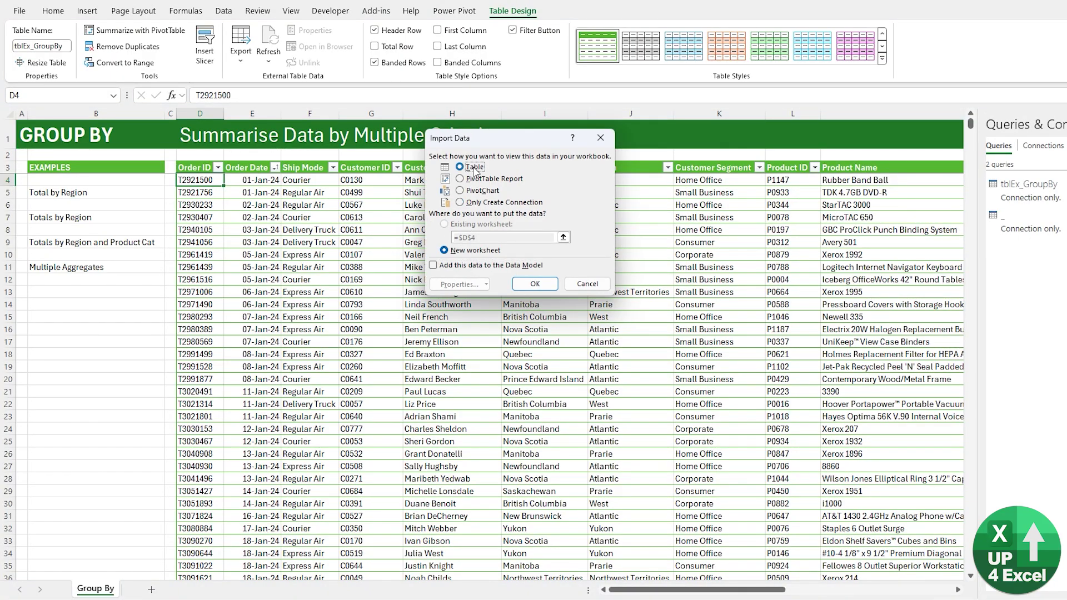
{"action": "left_click", "coordinate": [522, 285]}
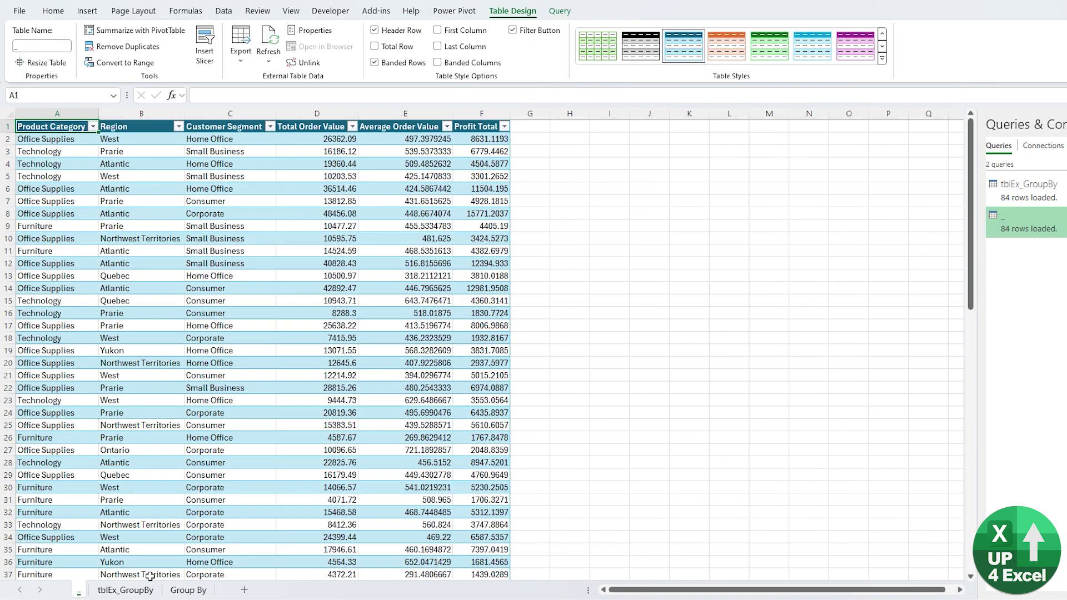
{"action": "left_click", "coordinate": [188, 590]}
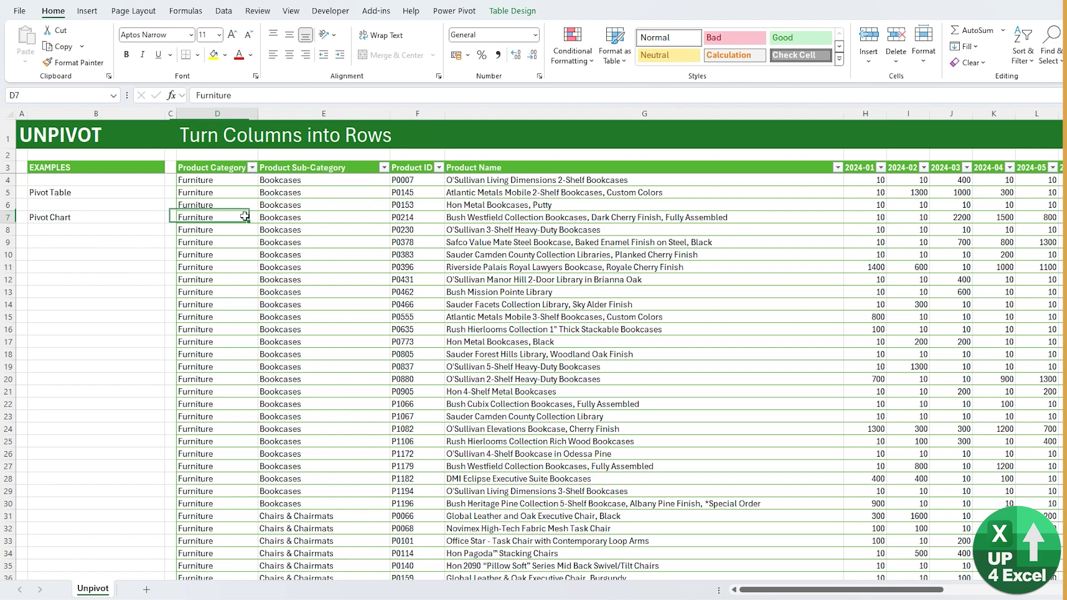
Find the last column and last row of the Unpivot sheet's product table, then return to the top.
{"action": "key", "text": "Right"}
{"action": "key", "text": "Right"}
{"action": "key", "text": "Right"}
{"action": "key", "text": "Right"}
{"action": "key", "text": "Right"}
{"action": "key", "text": "Right"}
{"action": "key", "text": "Right"}
{"action": "key", "text": "Right"}
{"action": "key", "text": "Right"}
{"action": "key", "text": "Right"}
{"action": "key", "text": "Right"}
{"action": "key", "text": "Right"}
{"action": "key", "text": "Right"}
{"action": "key", "text": "Right"}
{"action": "key", "text": "Right"}
{"action": "key", "text": "Right"}
{"action": "key", "text": "Right"}
{"action": "key", "text": "Right"}
{"action": "key", "text": "Right"}
{"action": "key", "text": "Right"}
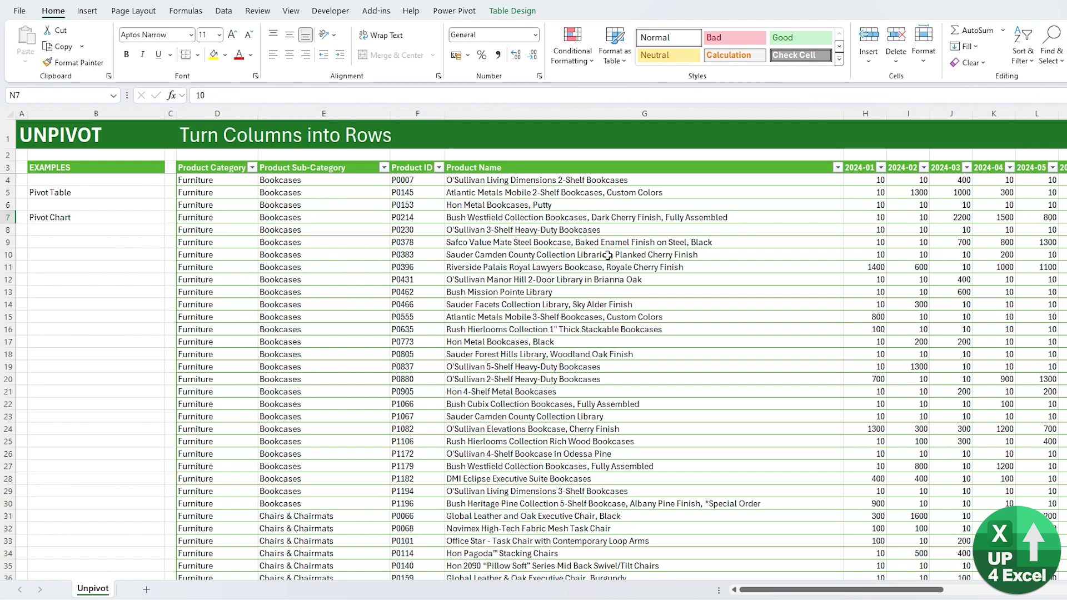
{"action": "key", "text": "ctrl+Right"}
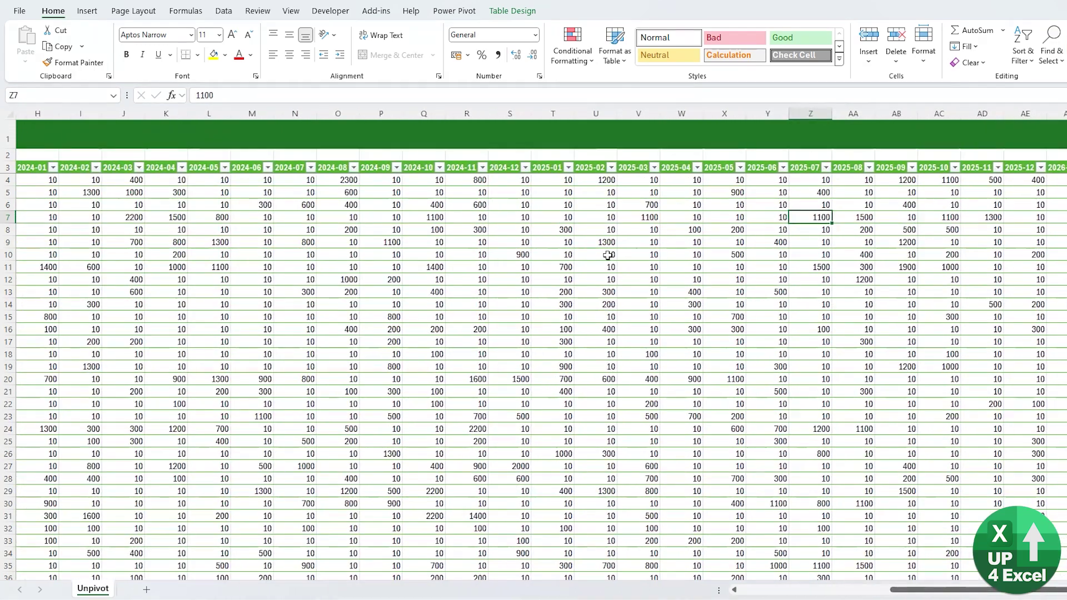
{"action": "key", "text": "ctrl+Left"}
{"action": "key", "text": "ctrl+Down"}
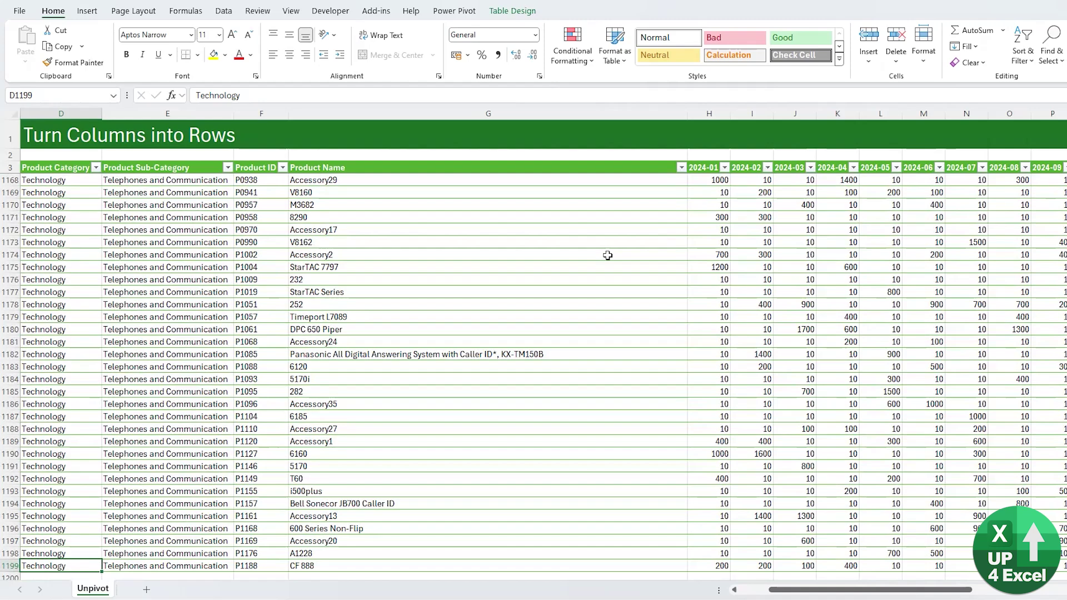
{"action": "key", "text": "Page_Down"}
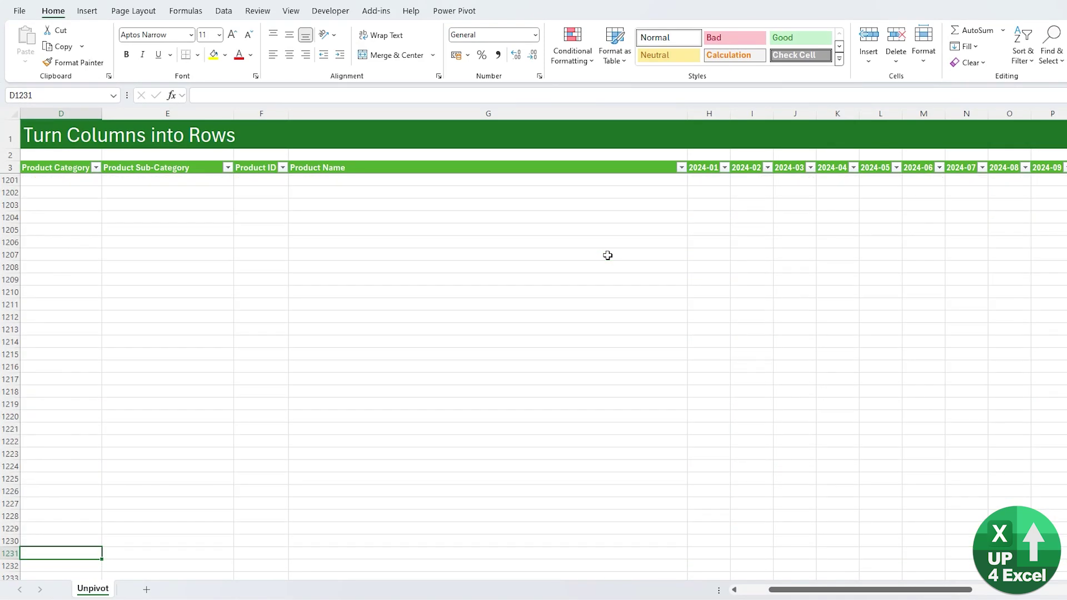
{"action": "key", "text": "ctrl+Up"}
{"action": "key", "text": "ctrl+Home"}
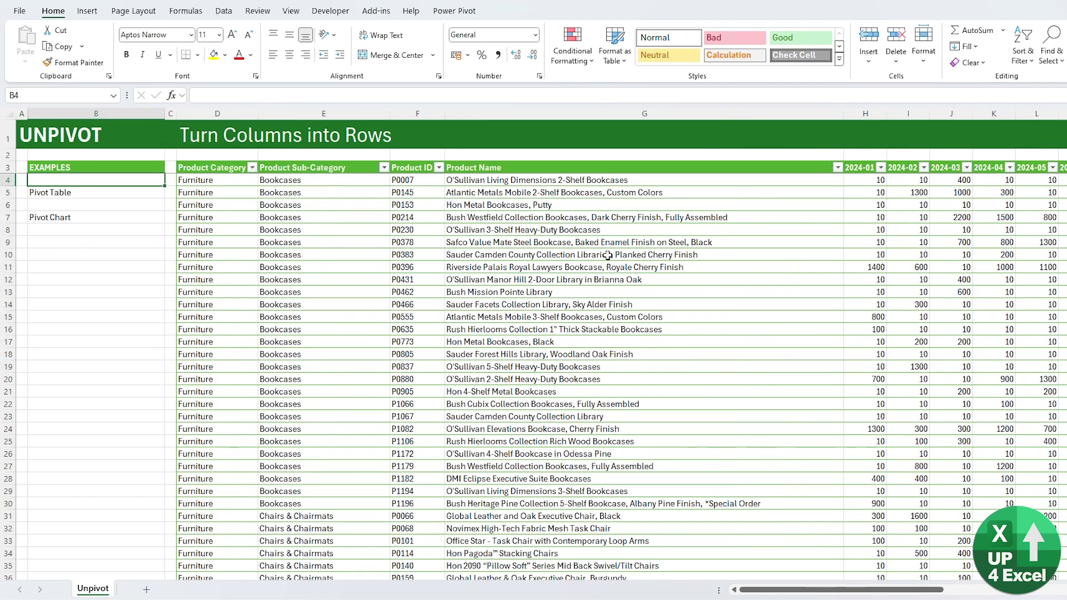
Start a PivotTable from the product table with cell E4 selected.
{"action": "left_click", "coordinate": [291, 179]}
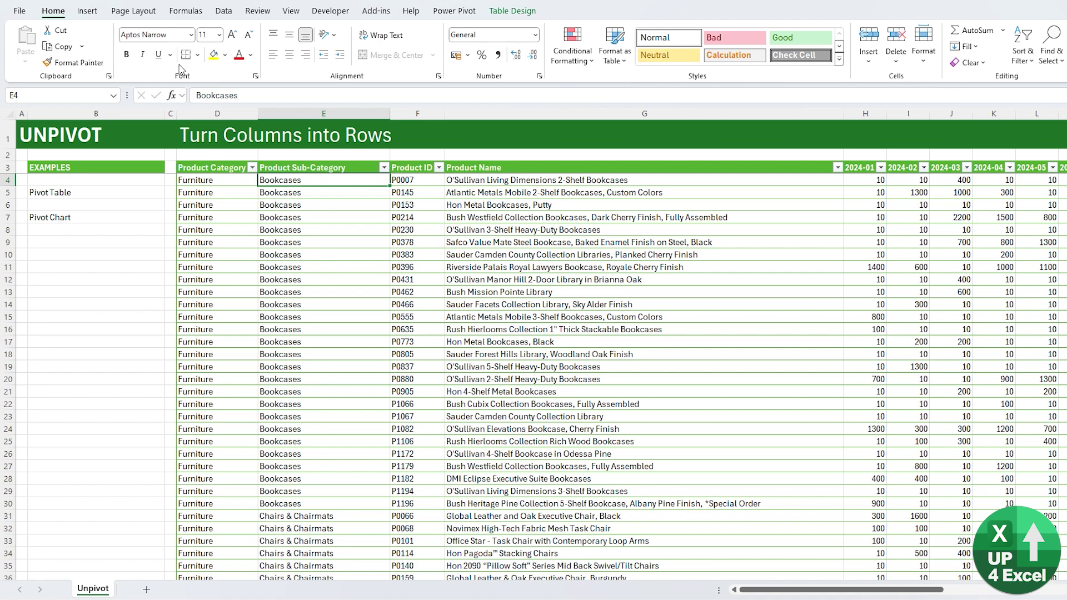
{"action": "left_click", "coordinate": [88, 11]}
{"action": "left_click", "coordinate": [31, 38]}
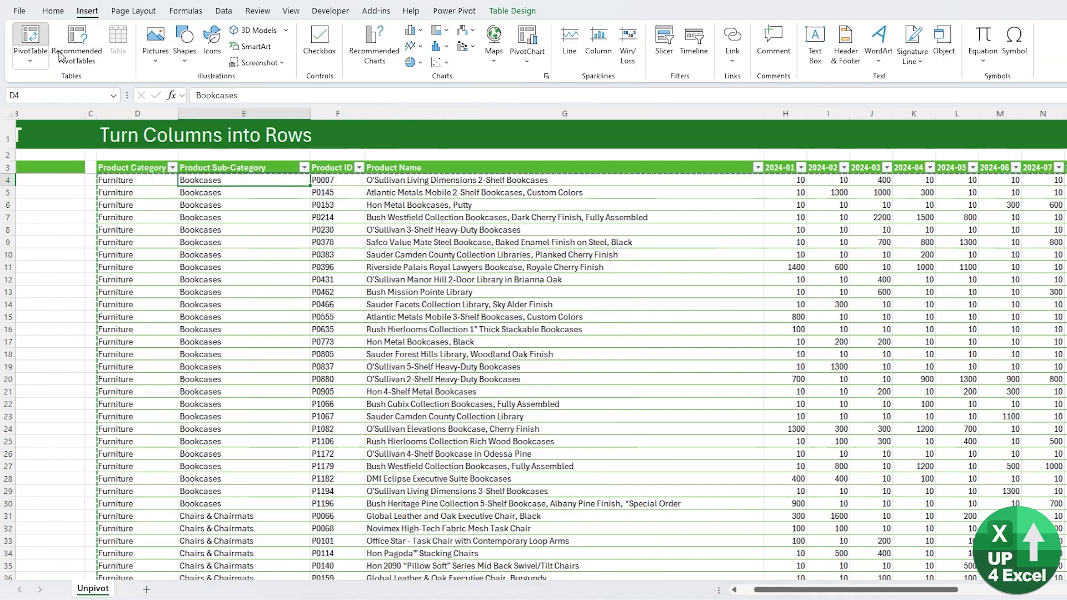
Create the PivotTable on a new sheet summing 2024-01 to 2024-04 by Product Category.
{"action": "key", "text": "Return"}
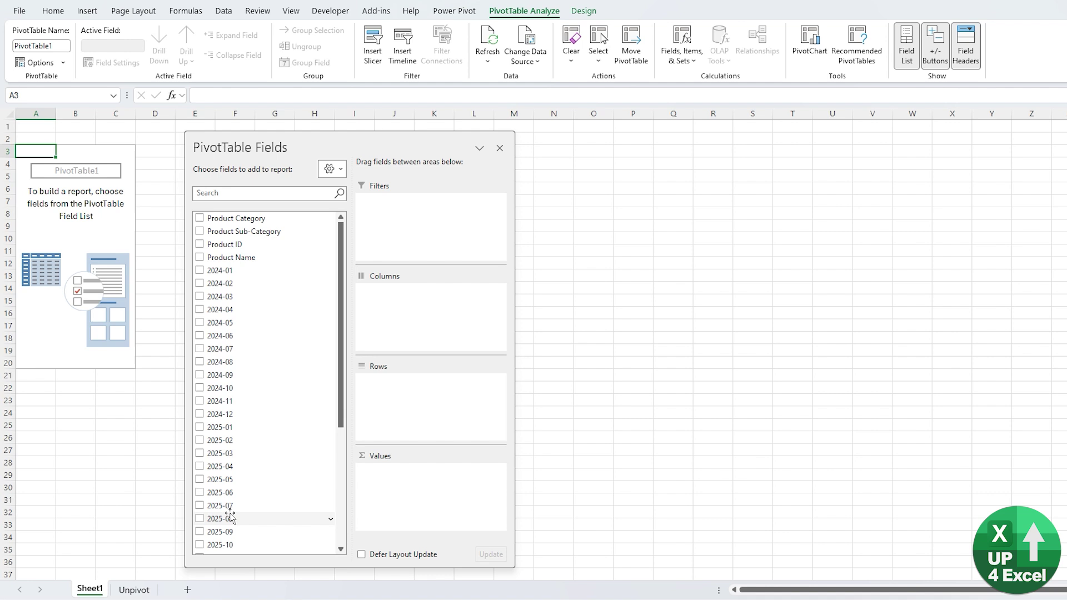
{"action": "left_click_drag", "start_coordinate": [218, 270], "coordinate": [450, 513]}
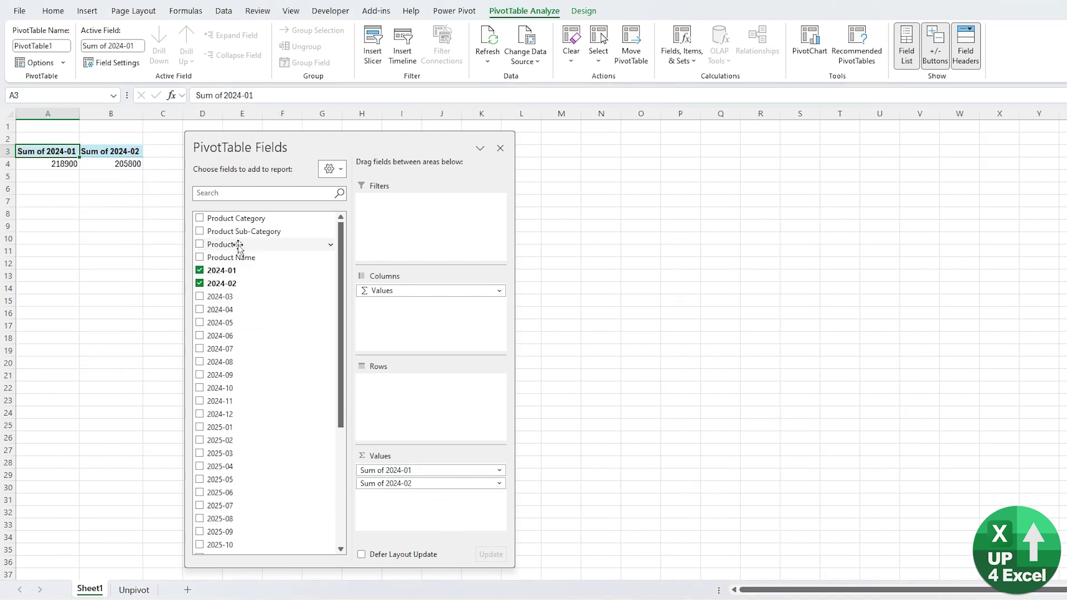
{"action": "left_click_drag", "start_coordinate": [225, 305], "coordinate": [399, 507]}
{"action": "left_click", "coordinate": [222, 218]}
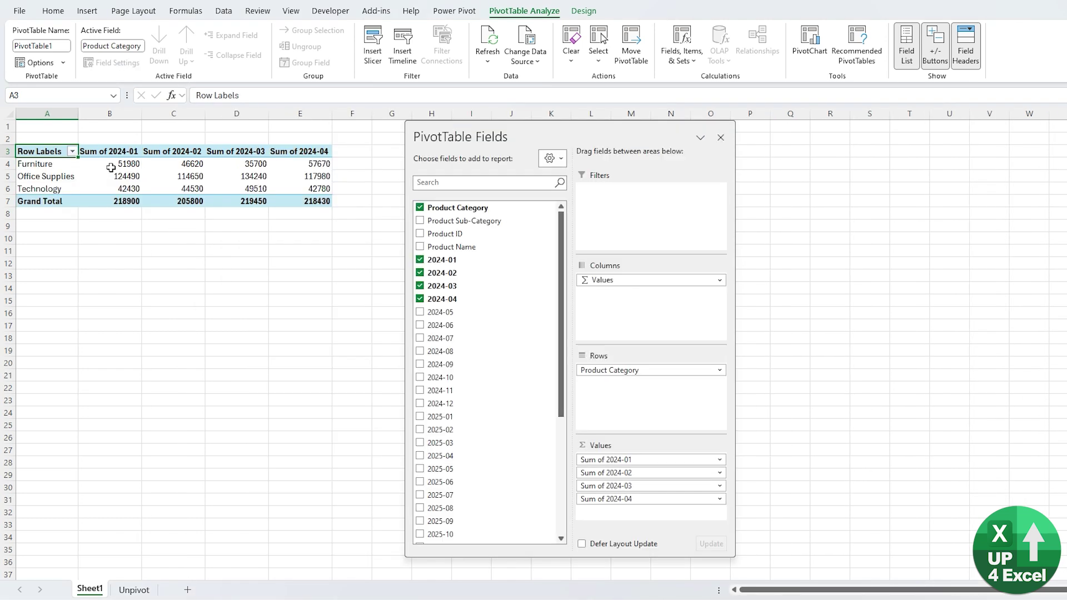
Format the 2024-01 values as £ currency and begin applying accounting format to 2024-02.
{"action": "left_click", "coordinate": [119, 175]}
{"action": "right_click", "coordinate": [120, 177]}
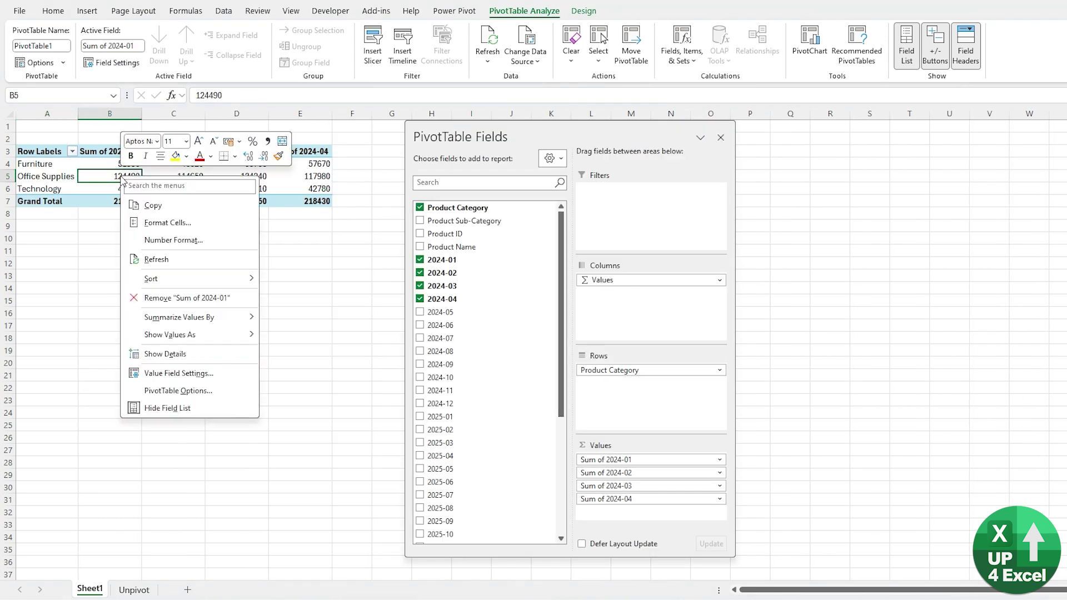
{"action": "left_click", "coordinate": [170, 239]}
{"action": "left_click", "coordinate": [44, 154]}
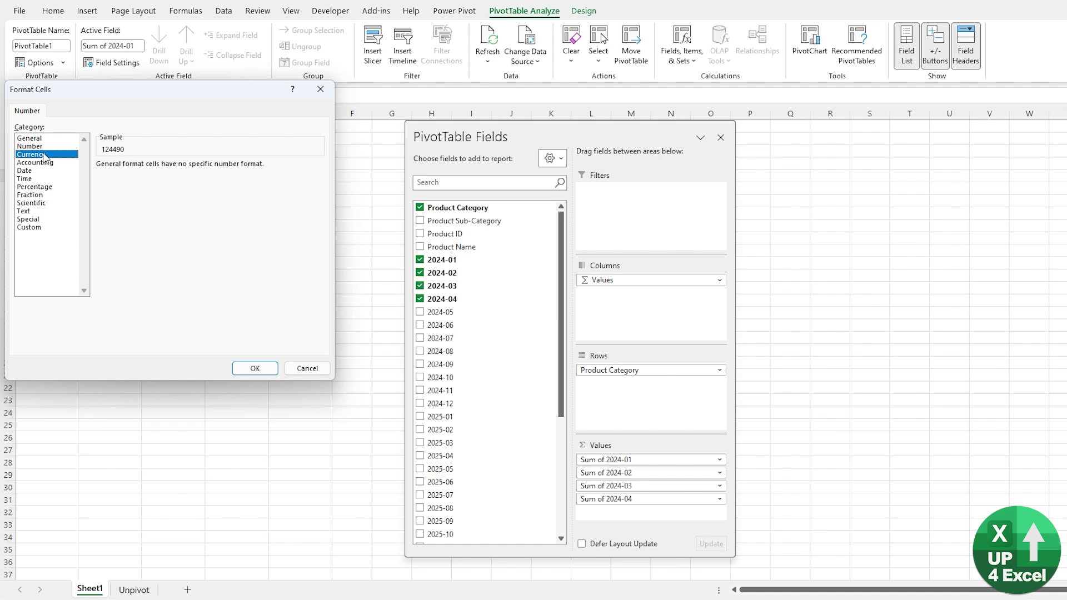
{"action": "left_click", "coordinate": [255, 368]}
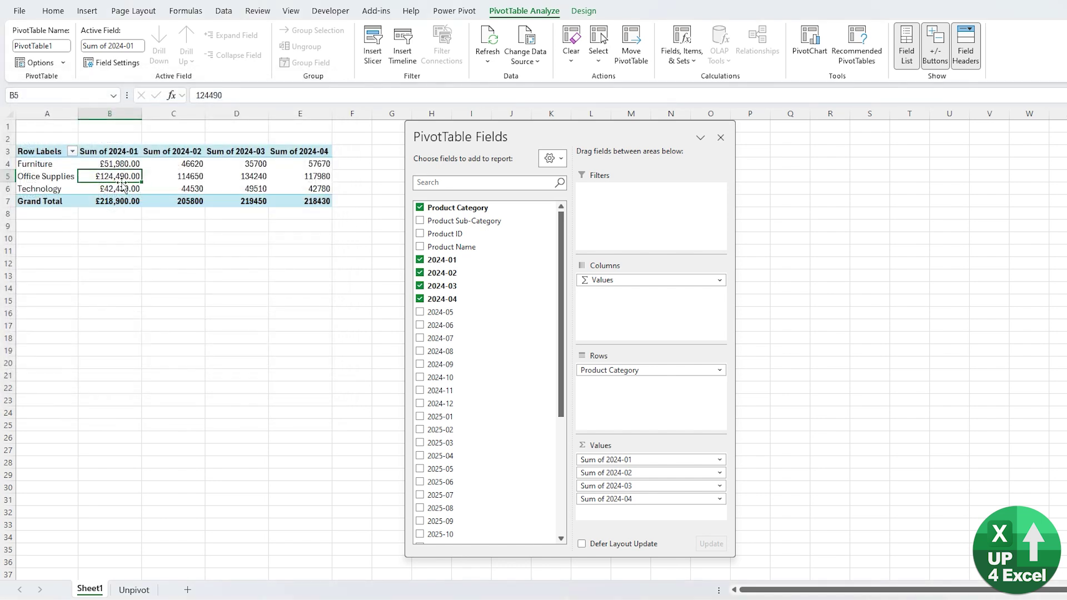
{"action": "left_click", "coordinate": [192, 177]}
{"action": "right_click", "coordinate": [193, 180]}
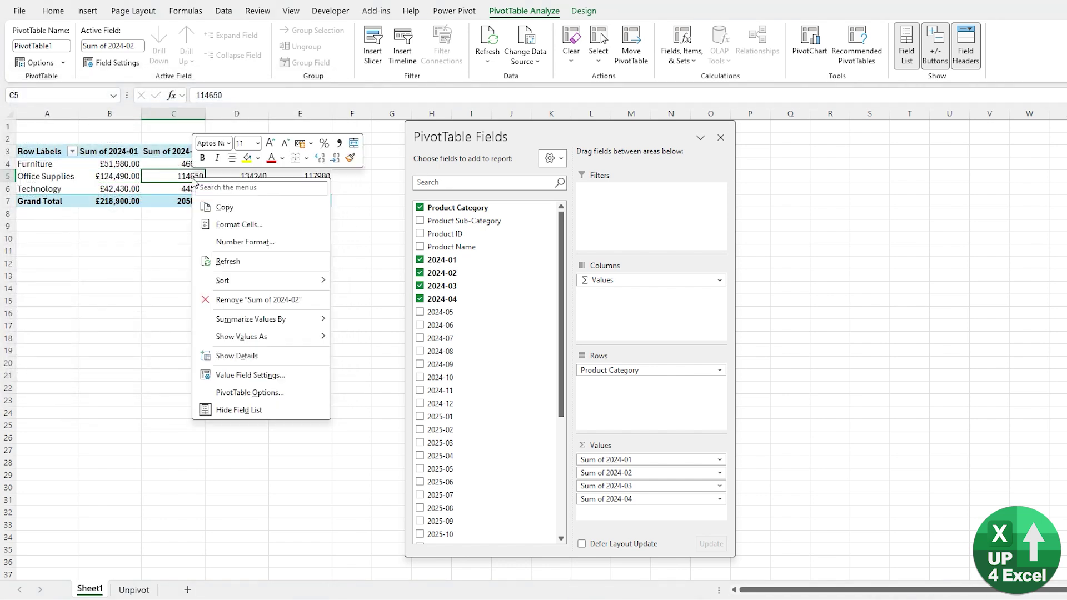
{"action": "left_click", "coordinate": [245, 242]}
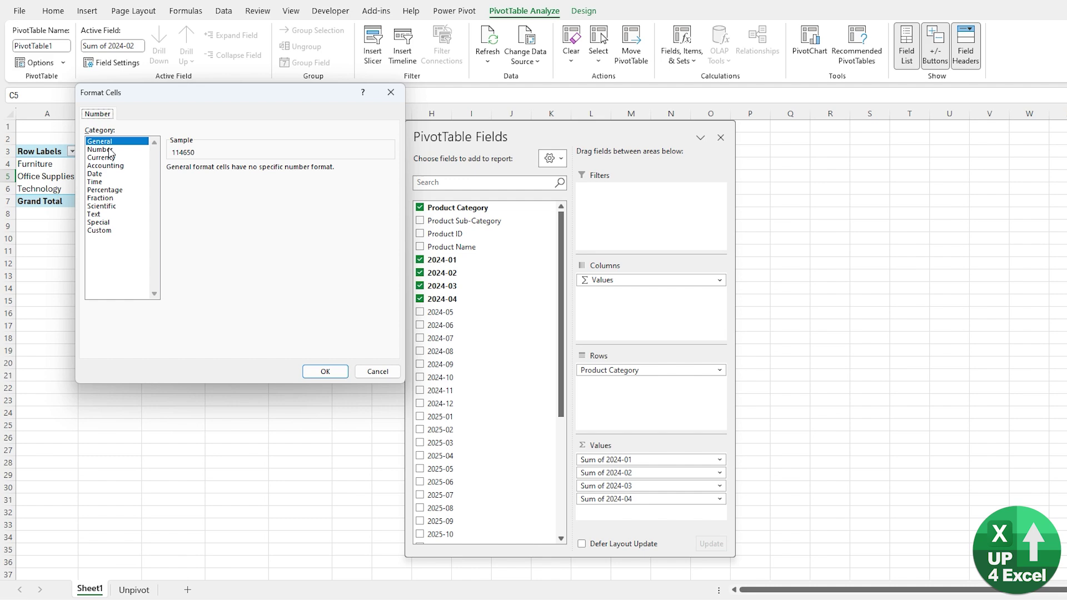
{"action": "left_click", "coordinate": [105, 165]}
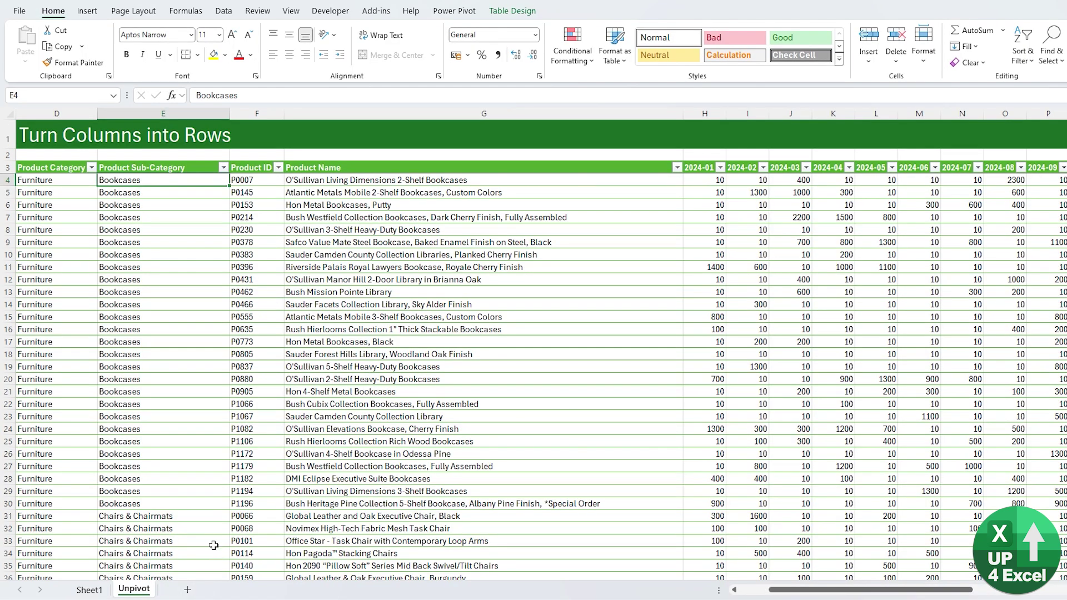
Send the Unpivot product table to Power Query using Data > From Table/Range.
{"action": "left_click", "coordinate": [224, 11]}
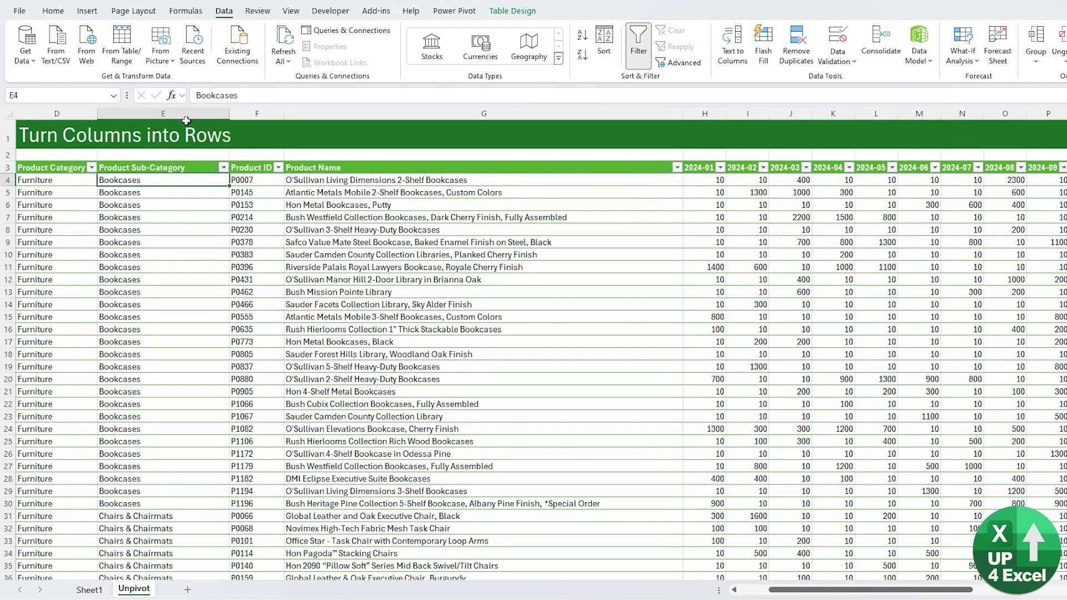
{"action": "left_click", "coordinate": [121, 44]}
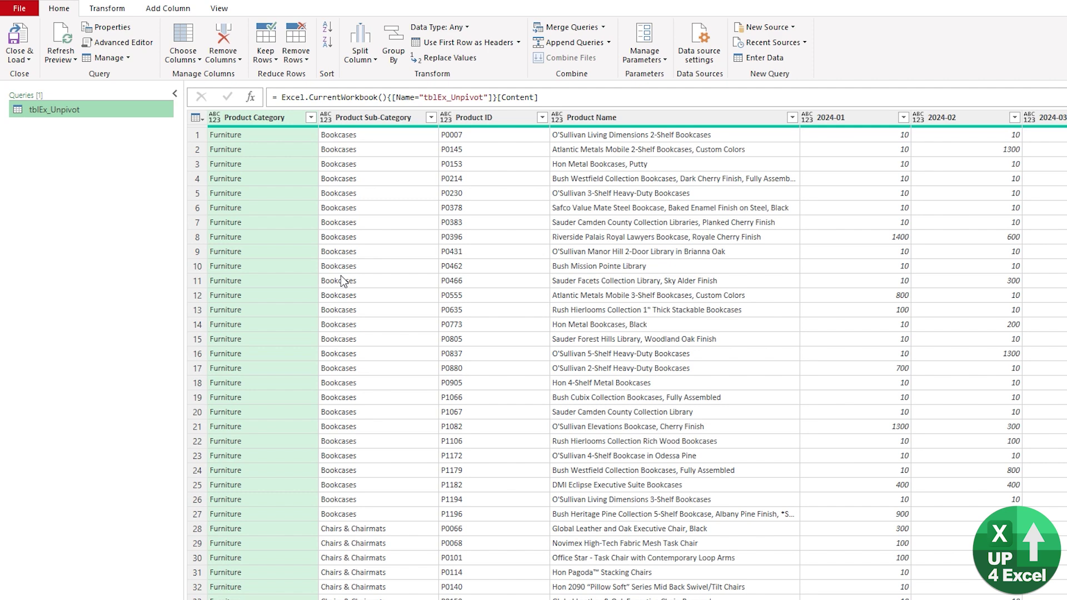
Keep Product Category through Product Name and unpivot all other month columns.
{"action": "left_click", "coordinate": [686, 118], "text": "shift"}
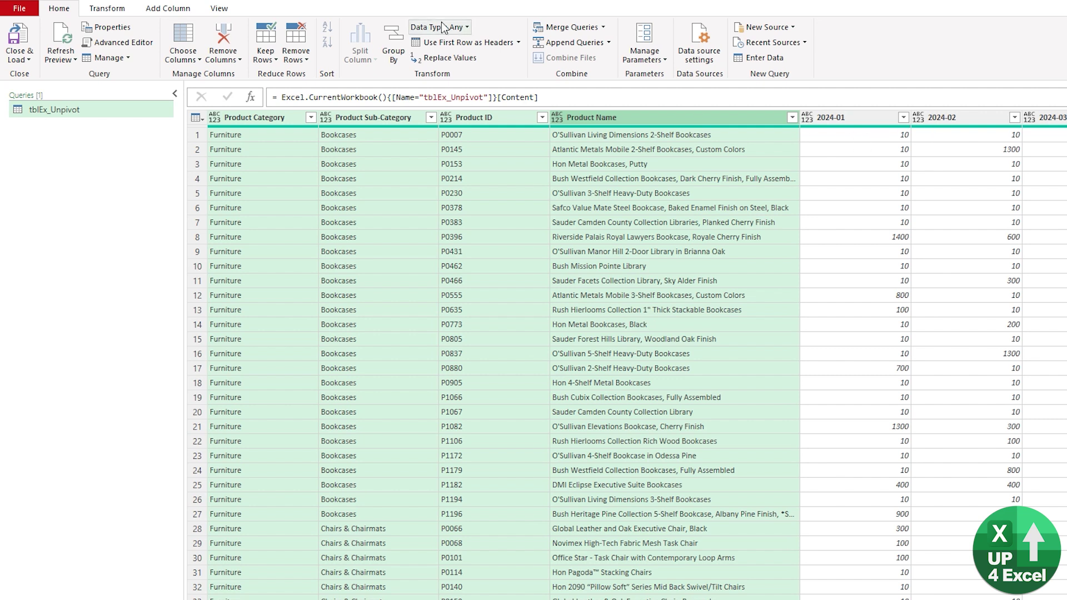
{"action": "left_click", "coordinate": [109, 10]}
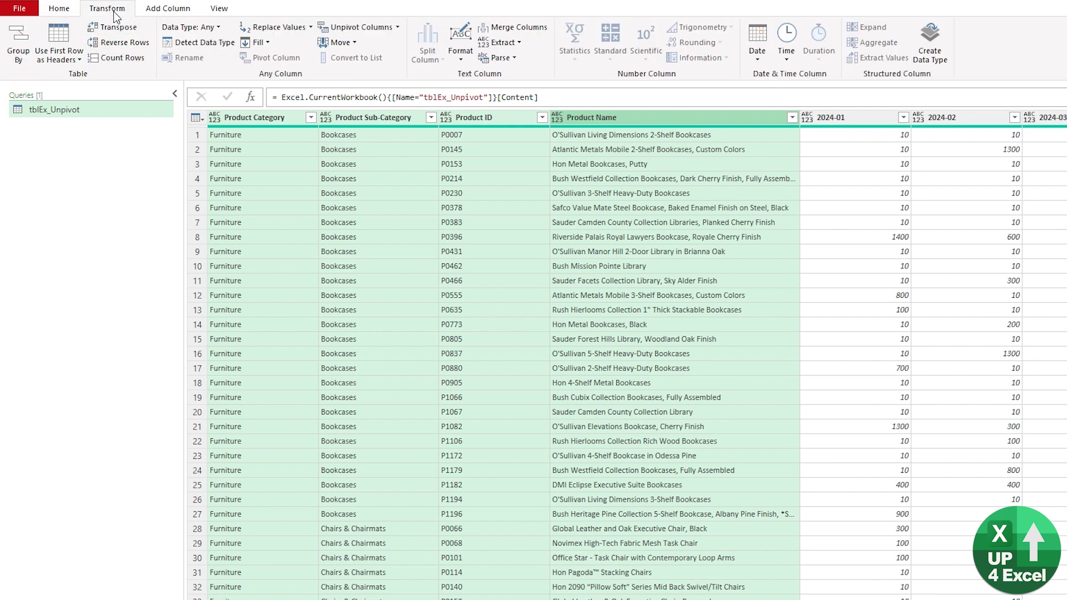
{"action": "left_click", "coordinate": [398, 29]}
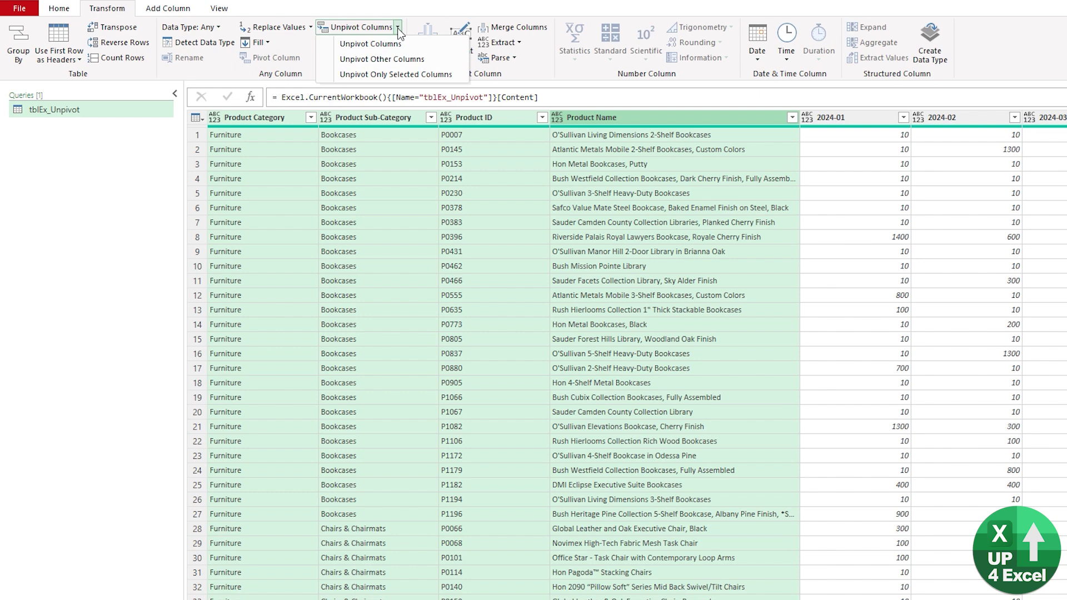
{"action": "left_click", "coordinate": [392, 61]}
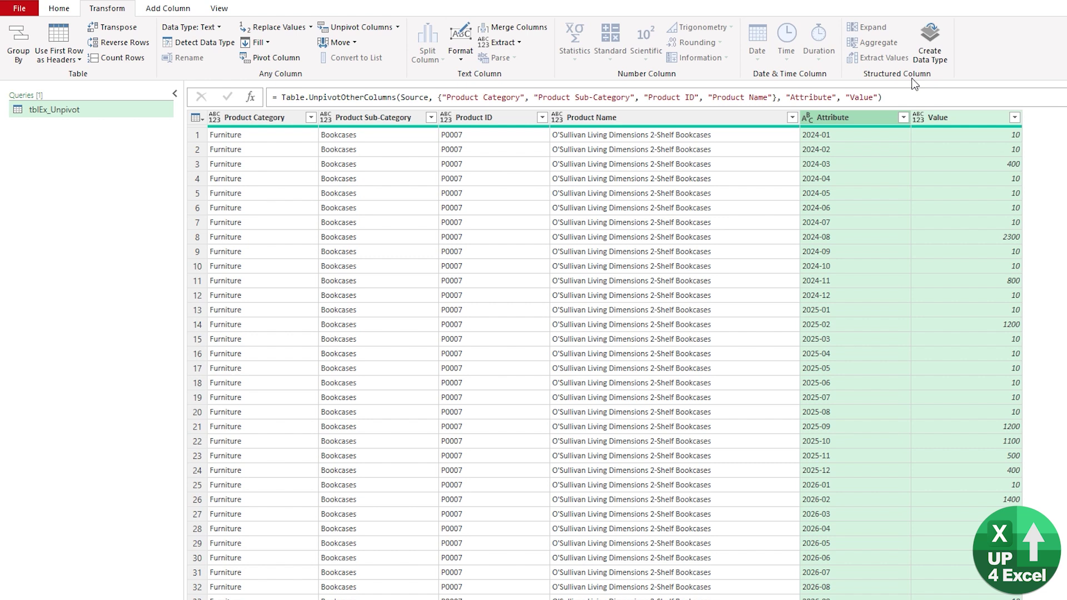
Rename the Attribute column to Year-Month by editing the unpivot step's formula.
{"action": "left_click", "coordinate": [830, 96]}
{"action": "left_click_drag", "start_coordinate": [832, 97], "coordinate": [796, 97]}
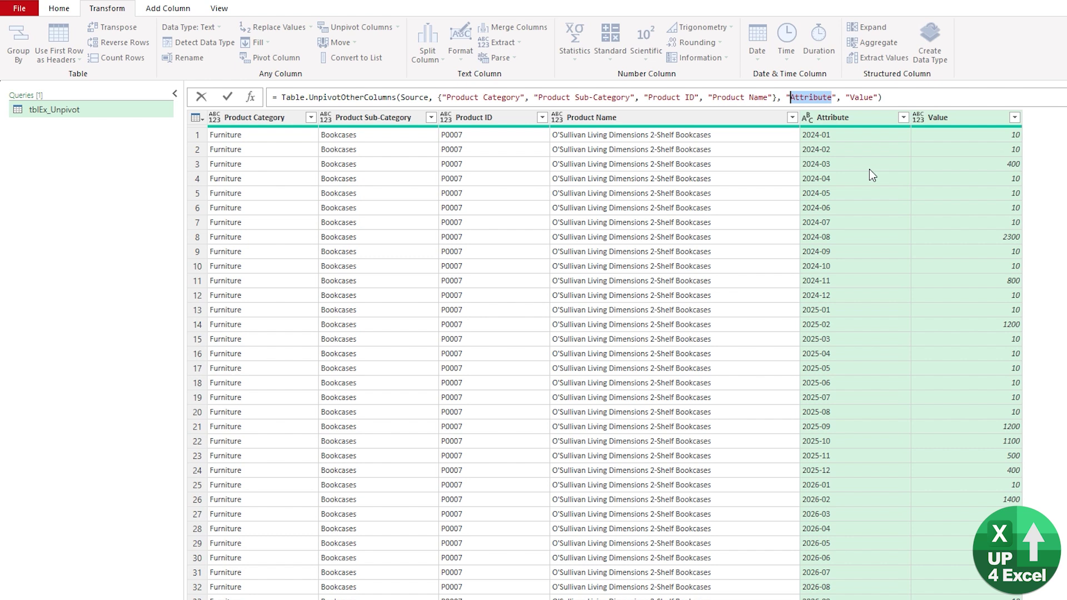
{"action": "type", "text": "Year-Month"}
{"action": "key", "text": "Return"}
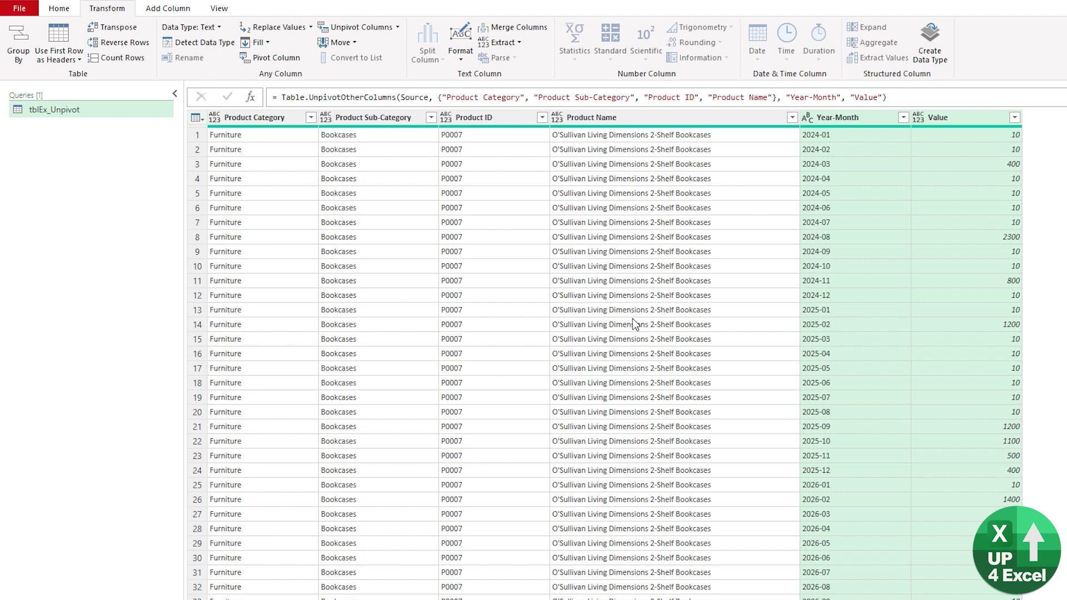
Close the editor via Close & Load To to choose the load destination.
{"action": "left_click", "coordinate": [66, 12]}
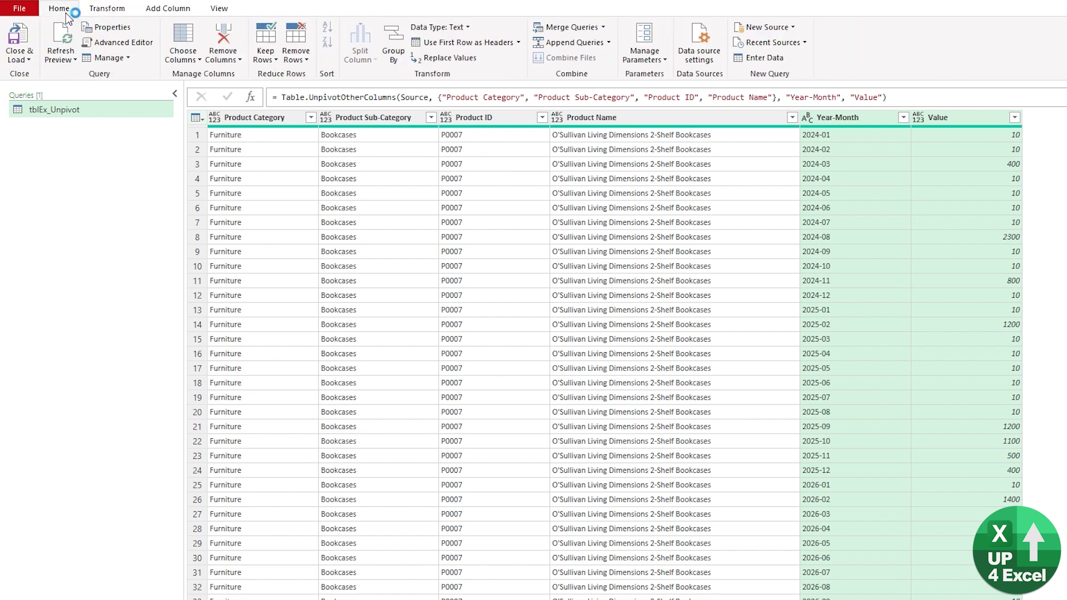
{"action": "left_click", "coordinate": [24, 59]}
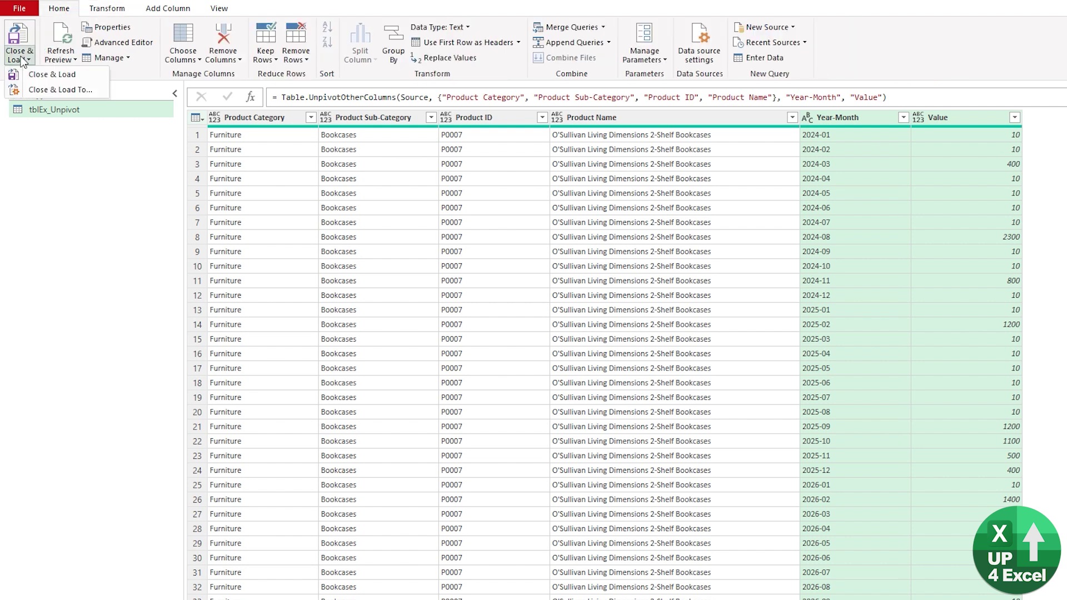
{"action": "left_click", "coordinate": [40, 91]}
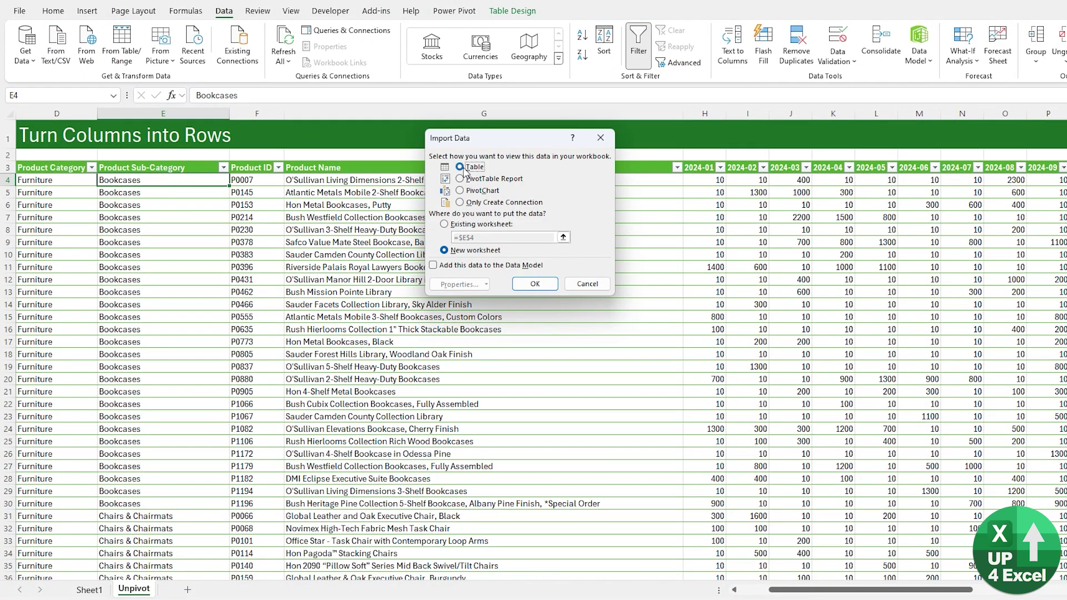
Load the query as a 43,056-row table on a new tblEx_Unpivot sheet and summarize it with a PivotTable.
{"action": "left_click", "coordinate": [534, 284]}
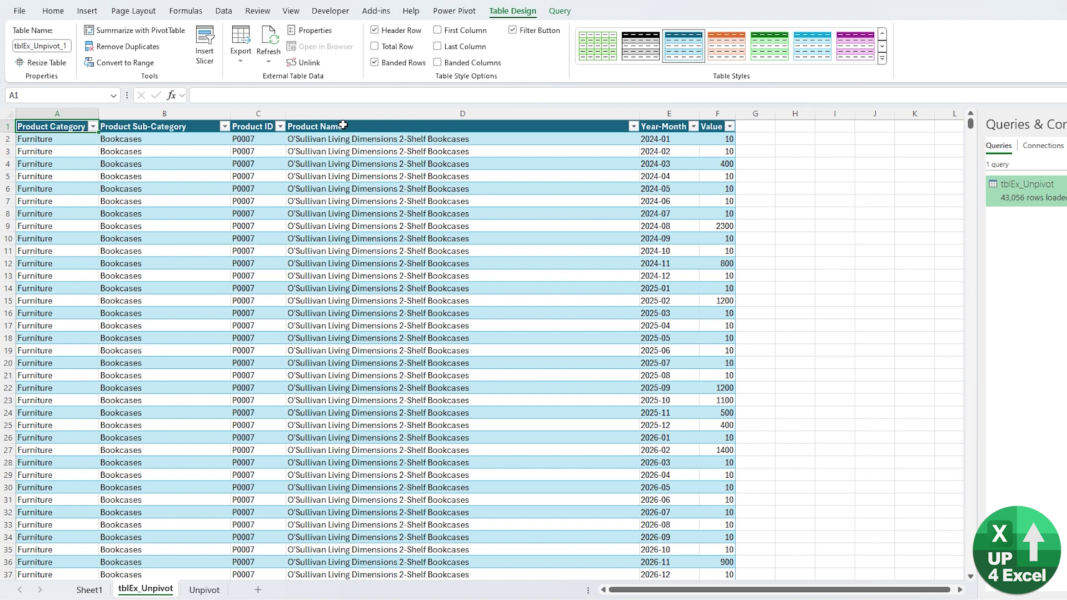
{"action": "left_click", "coordinate": [131, 32]}
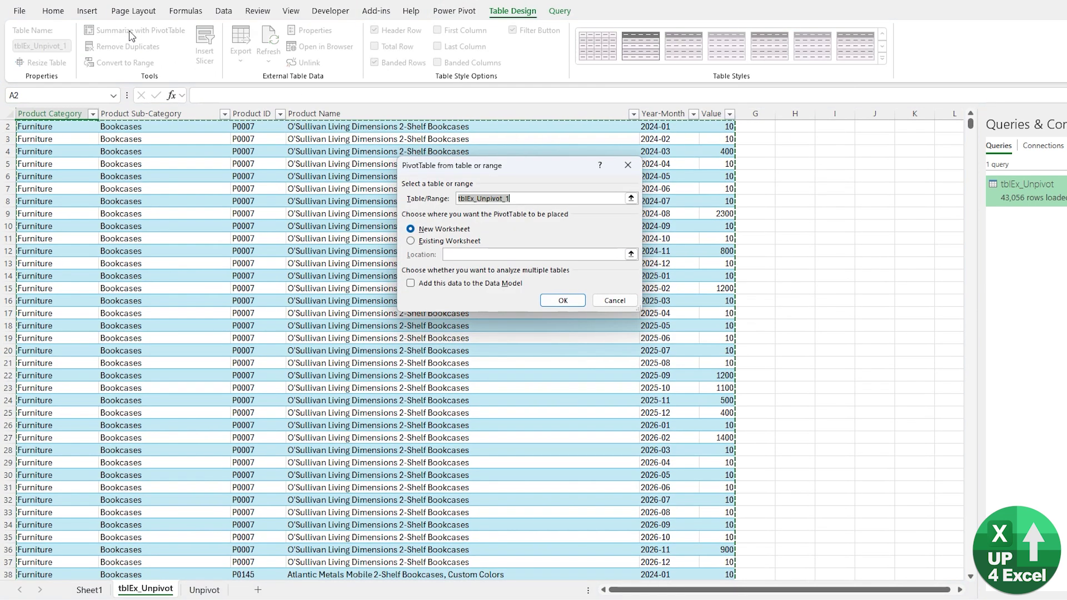
Create a PivotTable on a new sheet summing Value by Year-Month and Product Category.
{"action": "left_click", "coordinate": [562, 300]}
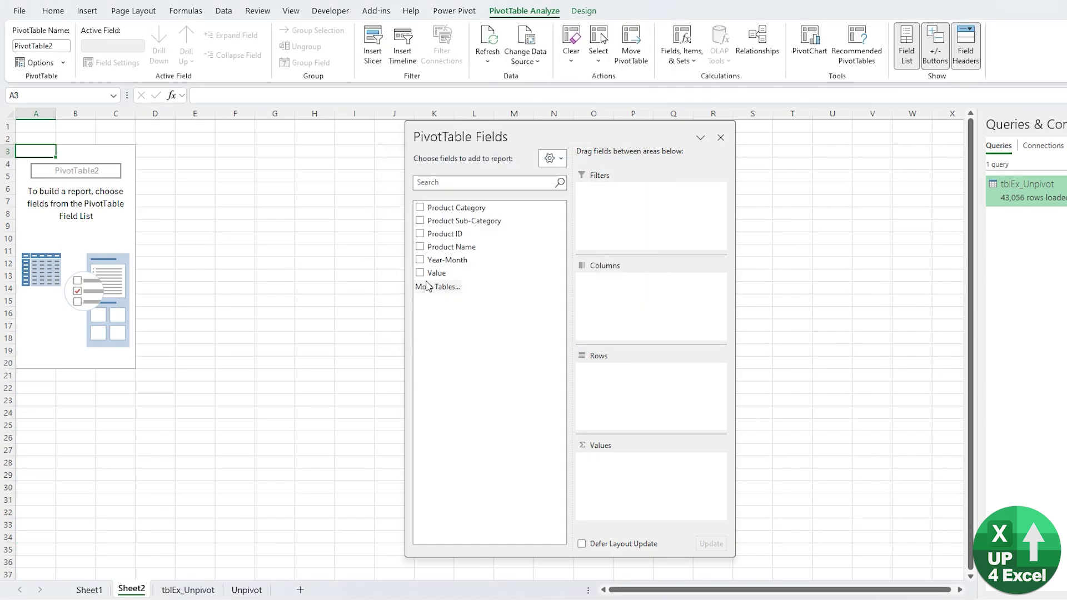
{"action": "left_click_drag", "start_coordinate": [436, 273], "coordinate": [603, 486]}
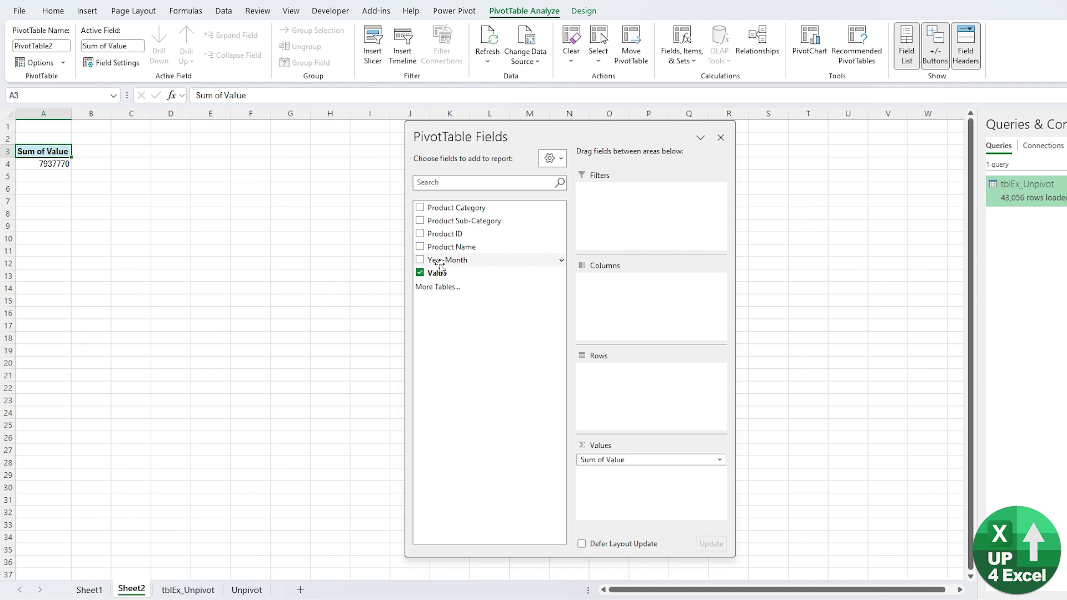
{"action": "left_click_drag", "start_coordinate": [439, 265], "coordinate": [599, 283]}
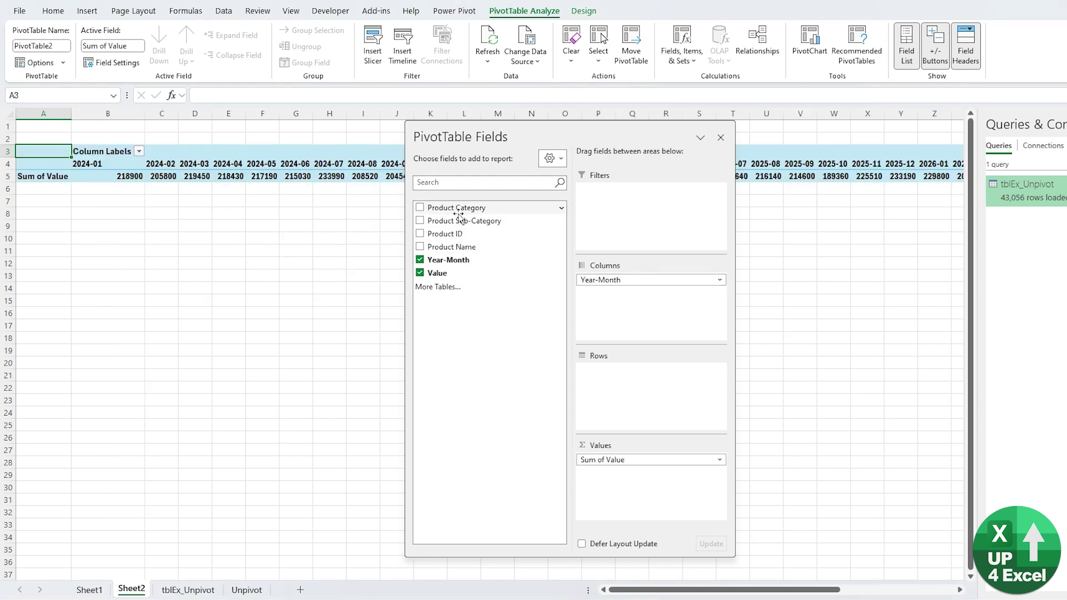
{"action": "left_click_drag", "start_coordinate": [458, 215], "coordinate": [609, 377]}
Format the pivot values as £ currency and move Year-Month into the rows.
{"action": "left_click", "coordinate": [140, 178]}
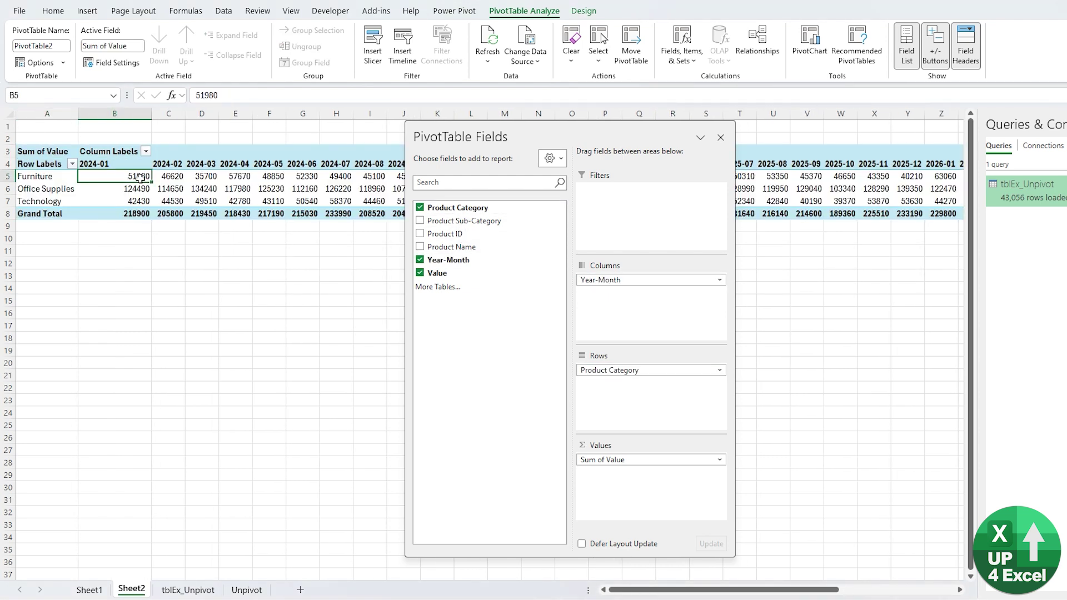
{"action": "right_click", "coordinate": [142, 181]}
{"action": "left_click", "coordinate": [193, 242]}
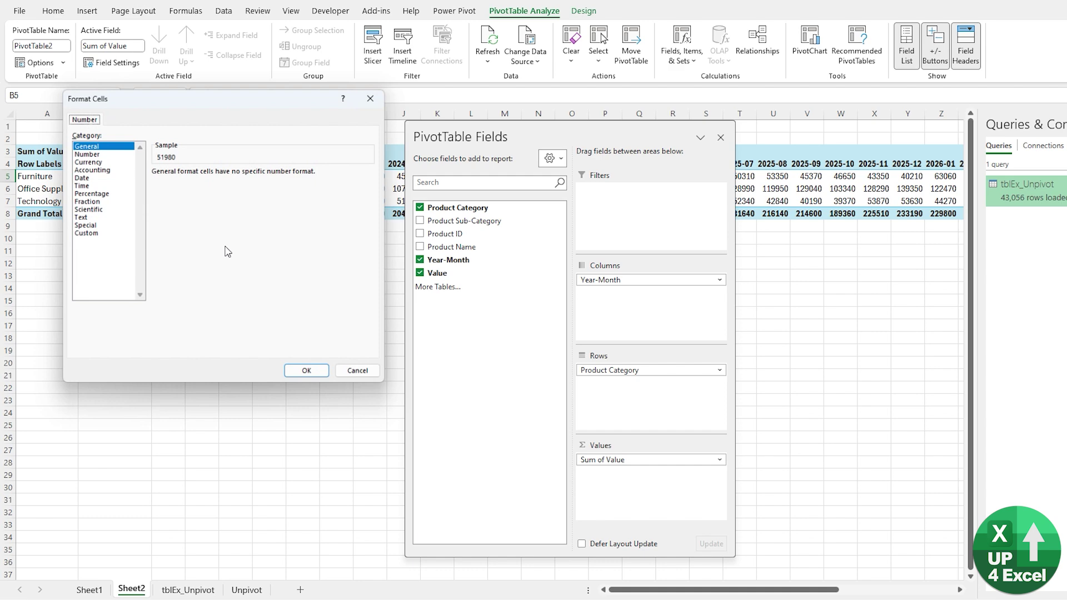
{"action": "left_click", "coordinate": [86, 160]}
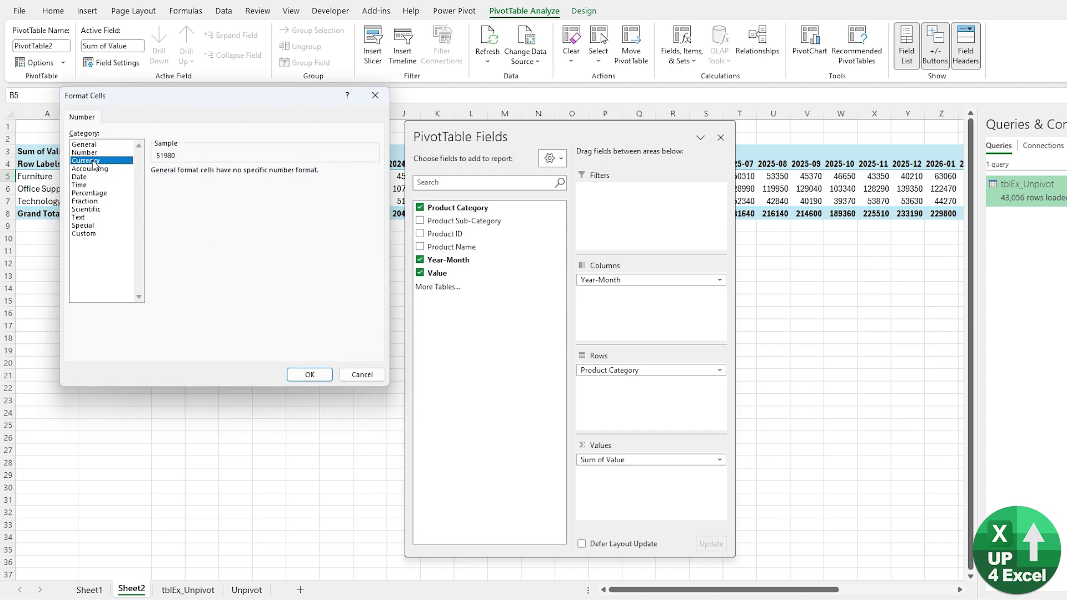
{"action": "left_click", "coordinate": [309, 375]}
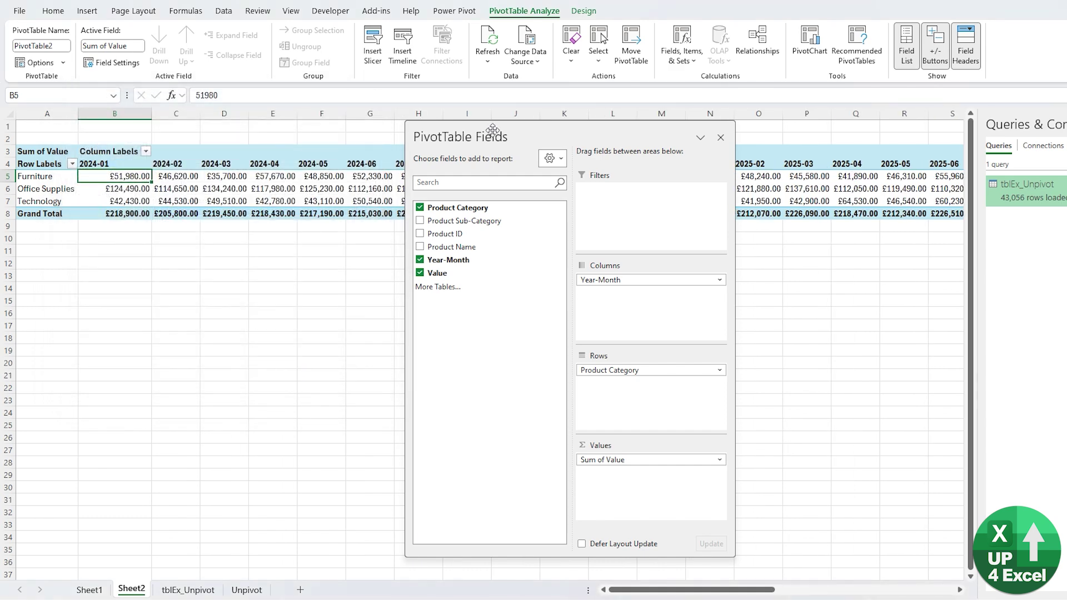
{"action": "left_click_drag", "start_coordinate": [492, 131], "coordinate": [346, 223]}
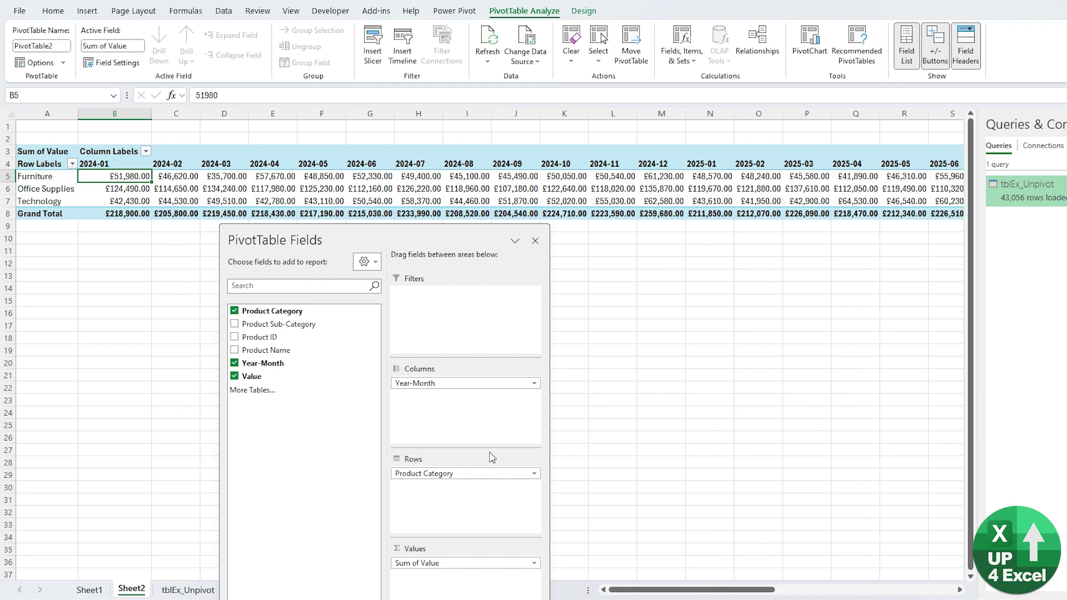
{"action": "left_click_drag", "start_coordinate": [452, 382], "coordinate": [476, 431]}
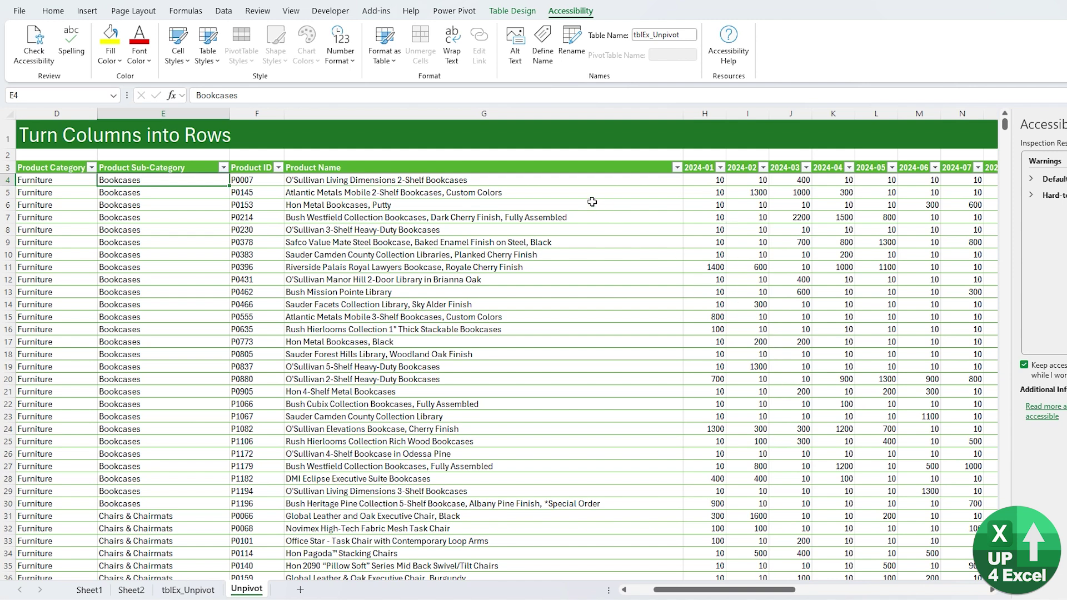
Copy the multiplier 2 from G2 and select the monthly figures H4:AQ1199 to multiply.
{"action": "left_click", "coordinate": [565, 155]}
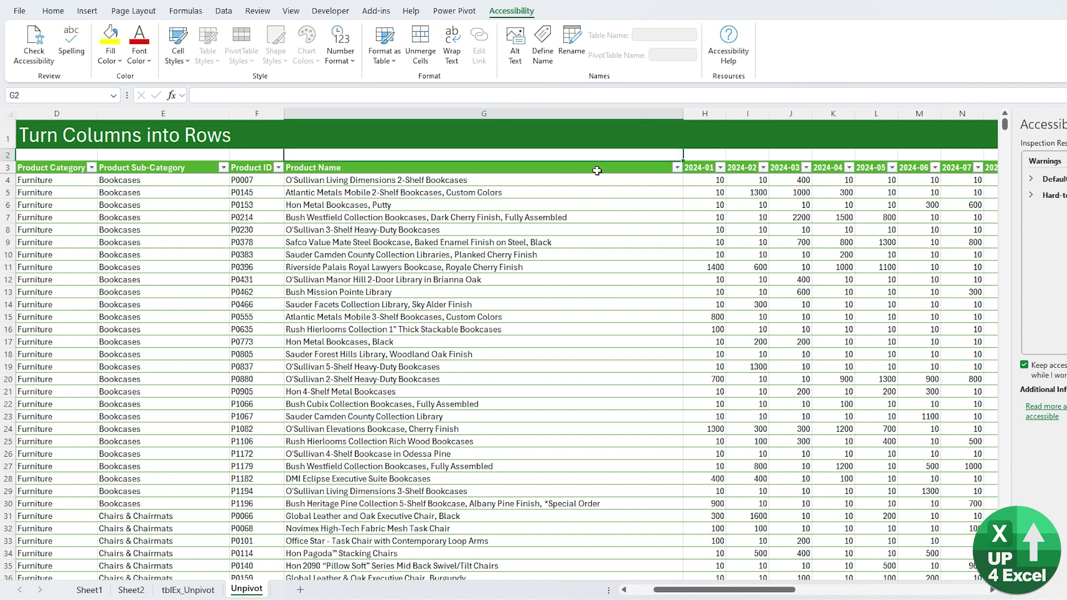
{"action": "key", "text": "ctrl+c"}
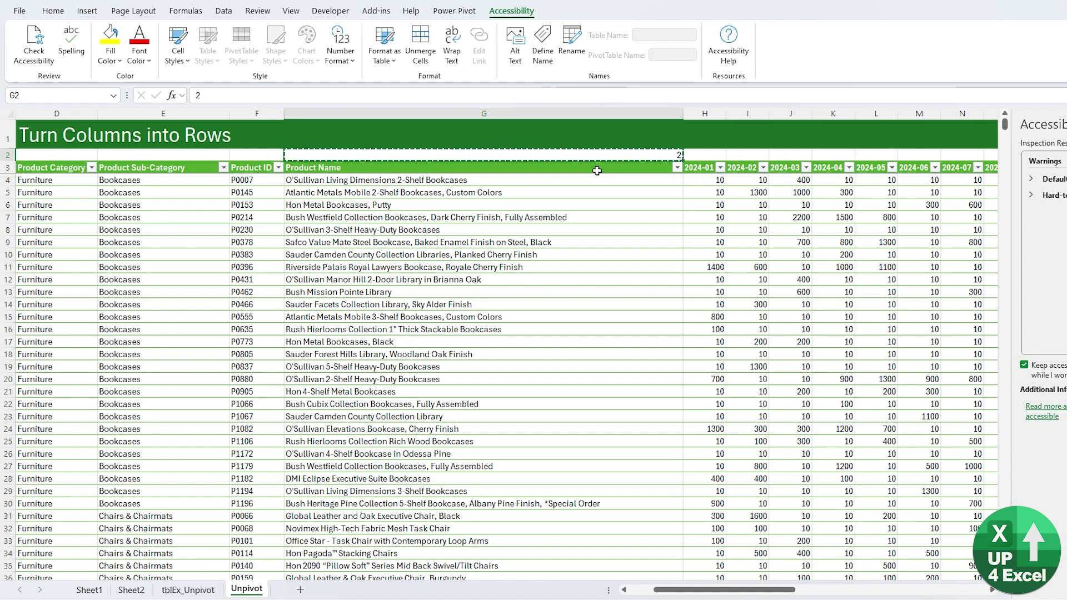
{"action": "key", "text": "Right"}
{"action": "key", "text": "Down"}
{"action": "key", "text": "Down"}
{"action": "key", "text": "ctrl+shift+End"}
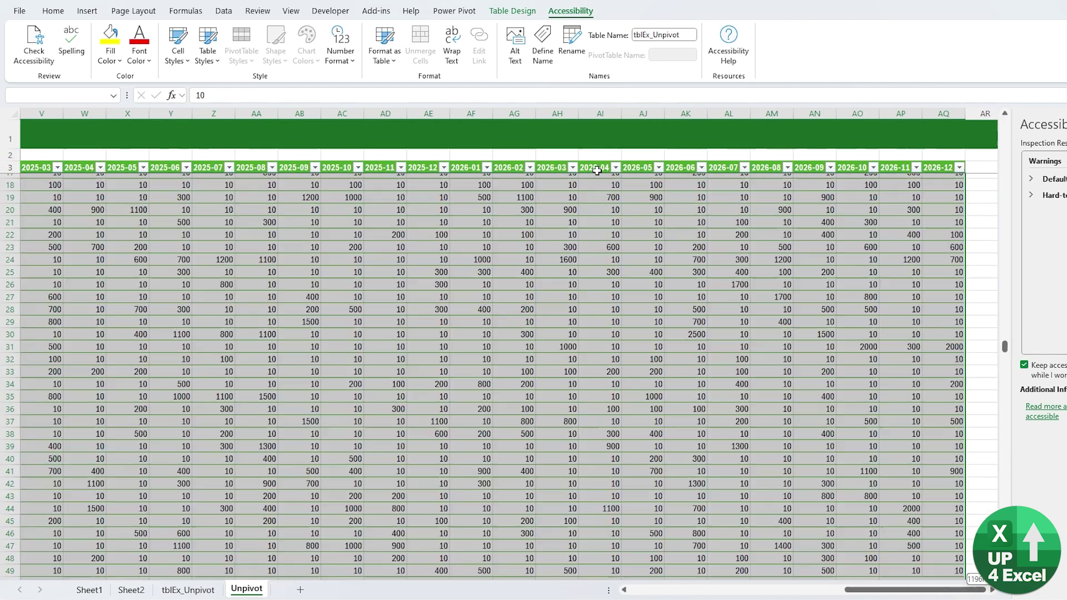
Refresh the tblEx_Unpivot query table and the Sheet2 PivotTable with the doubled values.
{"action": "left_click", "coordinate": [202, 591]}
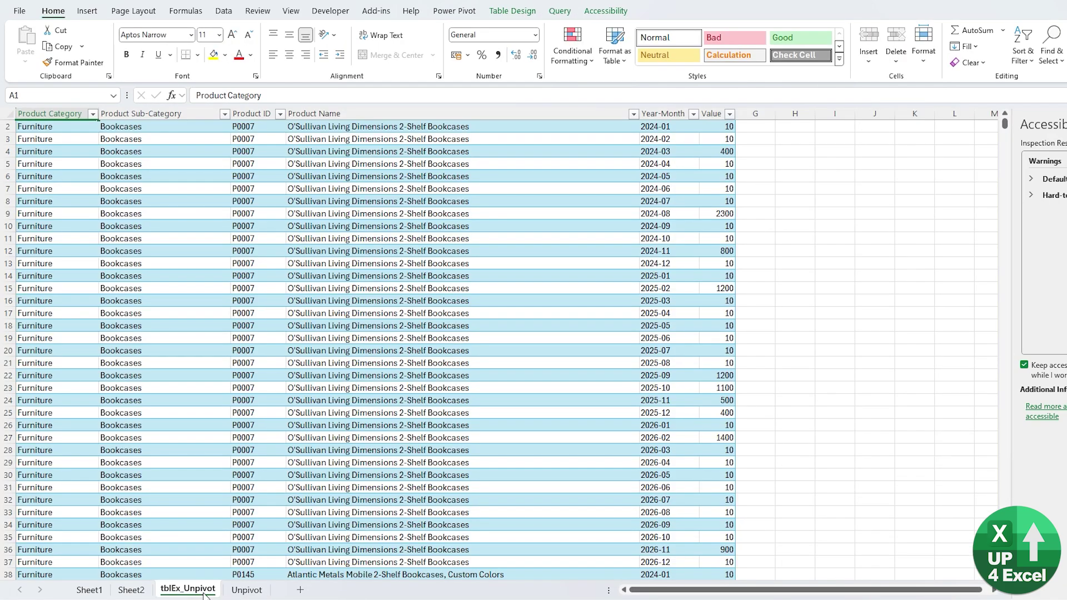
{"action": "scroll", "coordinate": [225, 328], "scroll_direction": "up", "scroll_amount": 1}
{"action": "right_click", "coordinate": [502, 256]}
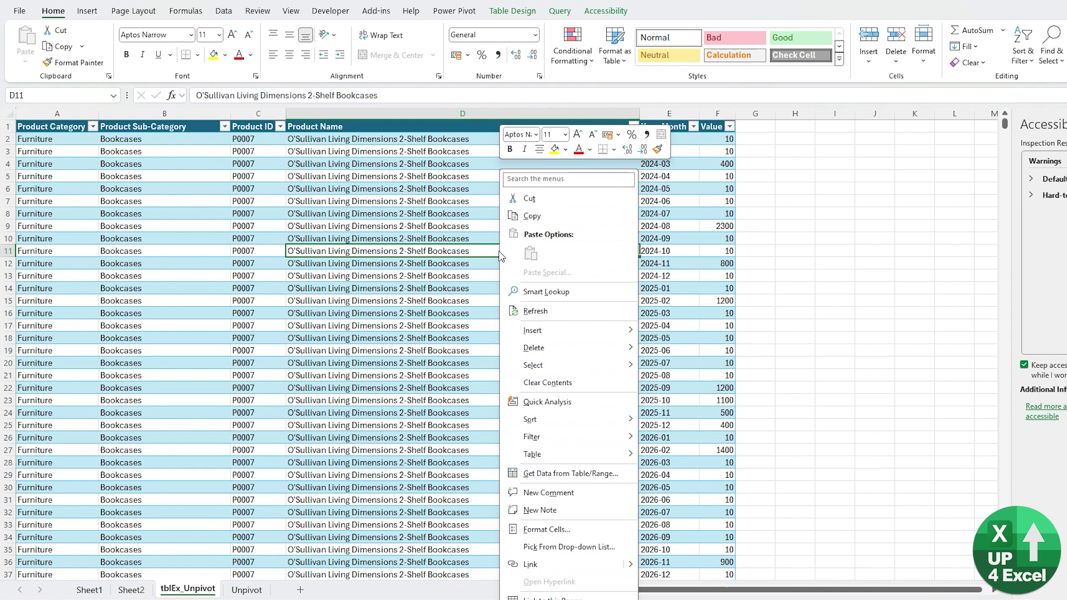
{"action": "left_click", "coordinate": [533, 312]}
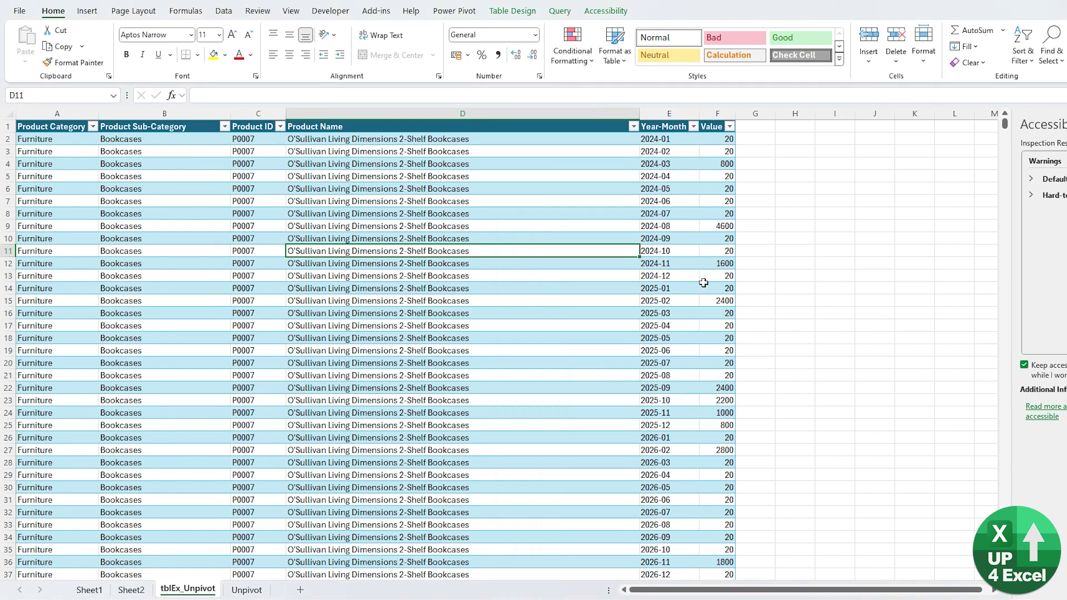
{"action": "left_click", "coordinate": [120, 592]}
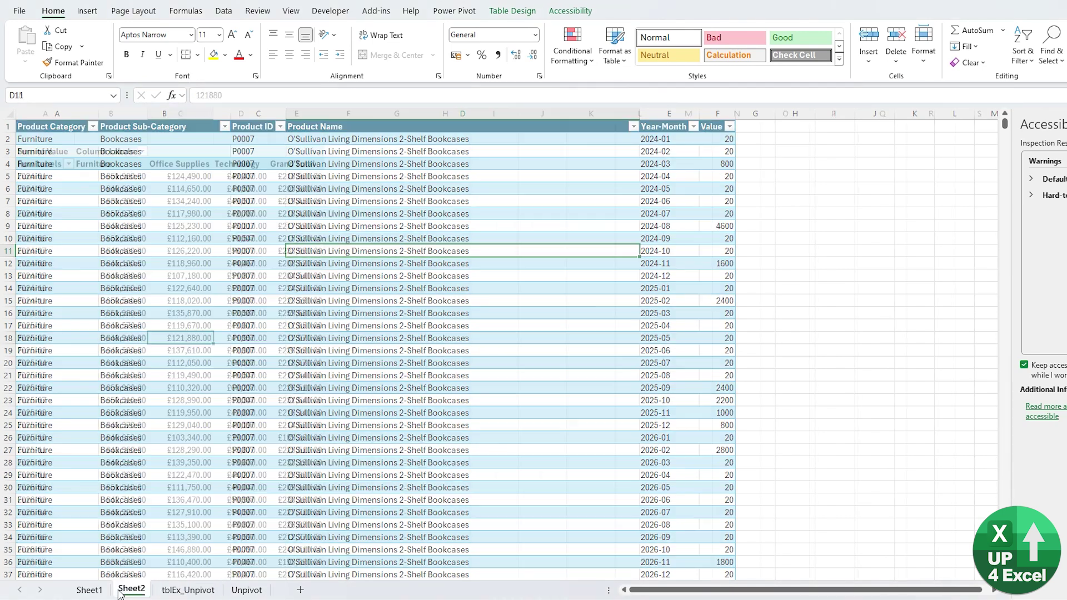
{"action": "right_click", "coordinate": [207, 227]}
{"action": "left_click", "coordinate": [238, 305]}
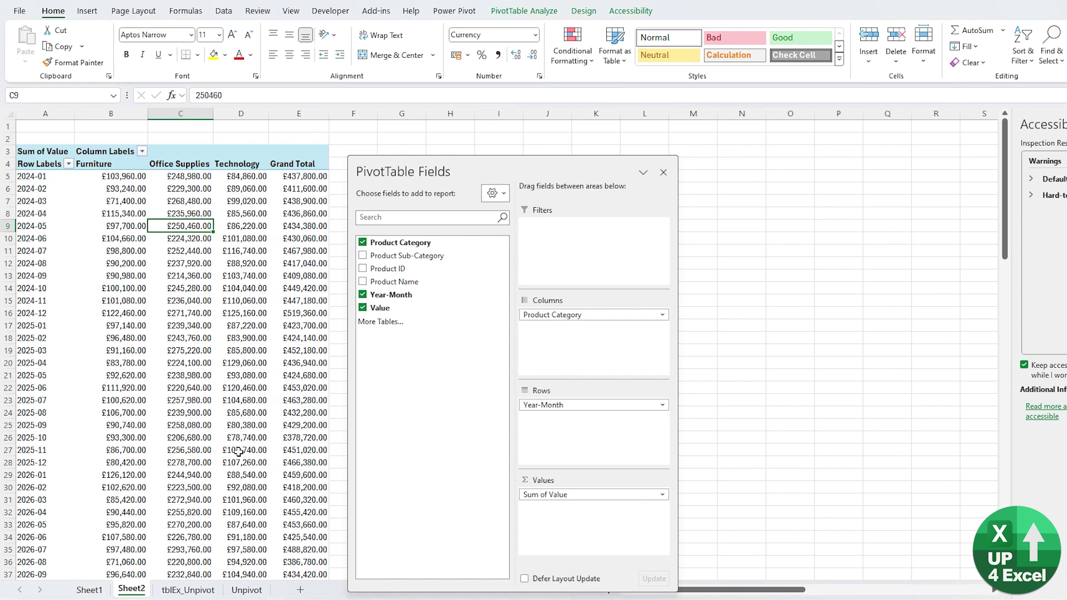
{"action": "mouse_move", "coordinate": [220, 378]}
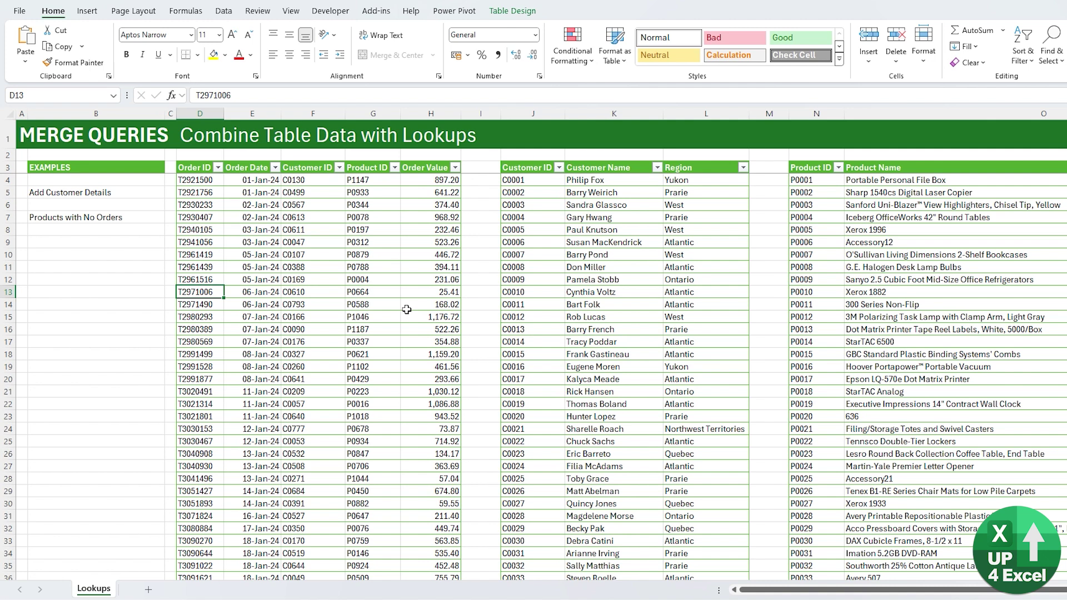
Load the orders table from the Lookups sheet into Power Query.
{"action": "left_click", "coordinate": [248, 218]}
{"action": "left_click", "coordinate": [570, 195]}
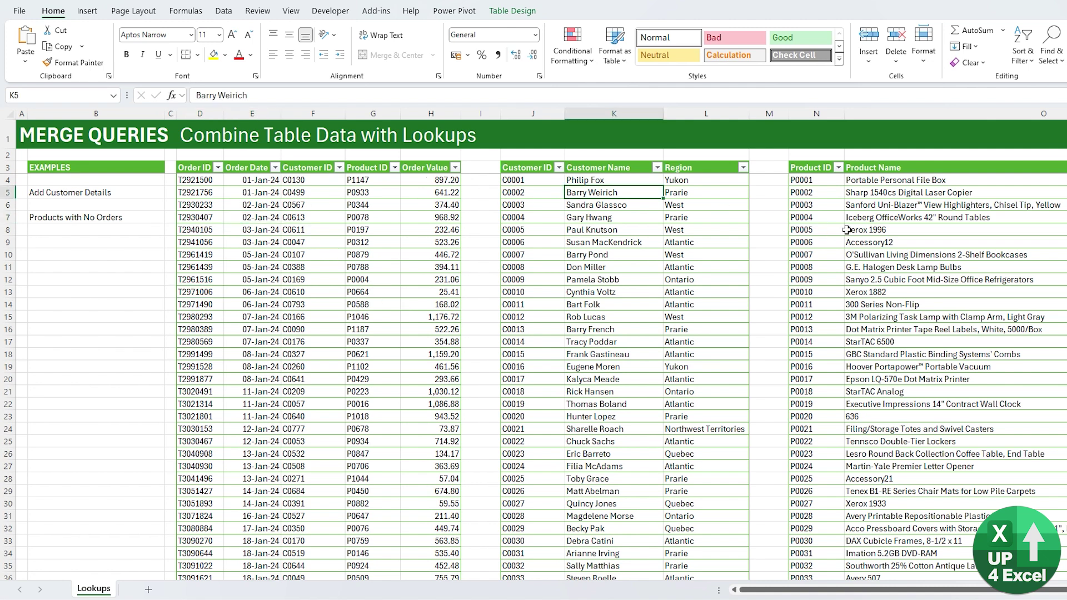
{"action": "left_click", "coordinate": [362, 251]}
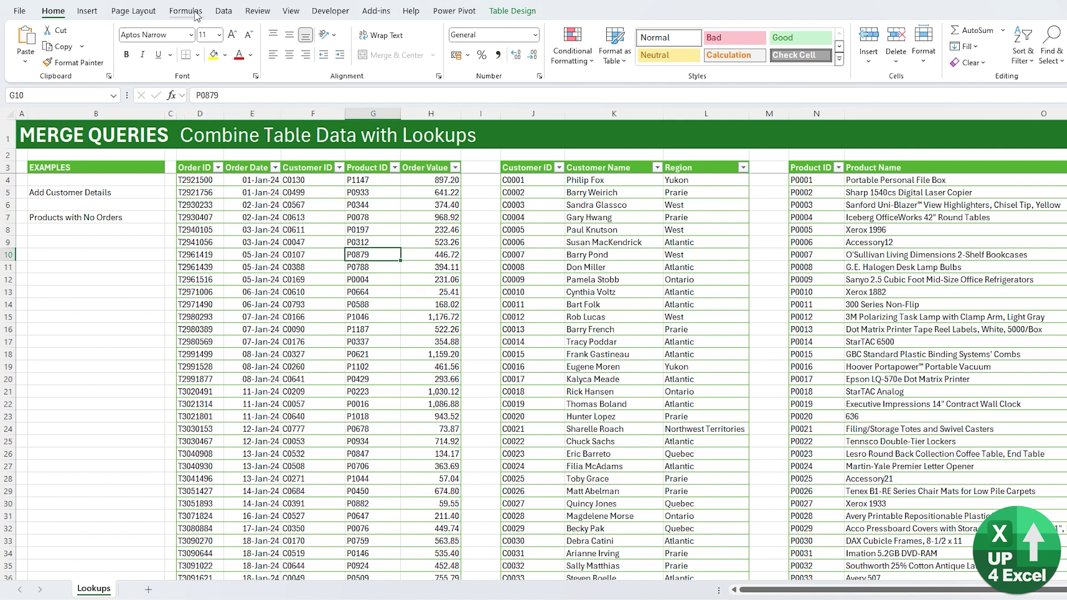
{"action": "left_click", "coordinate": [87, 11]}
{"action": "left_click", "coordinate": [224, 10]}
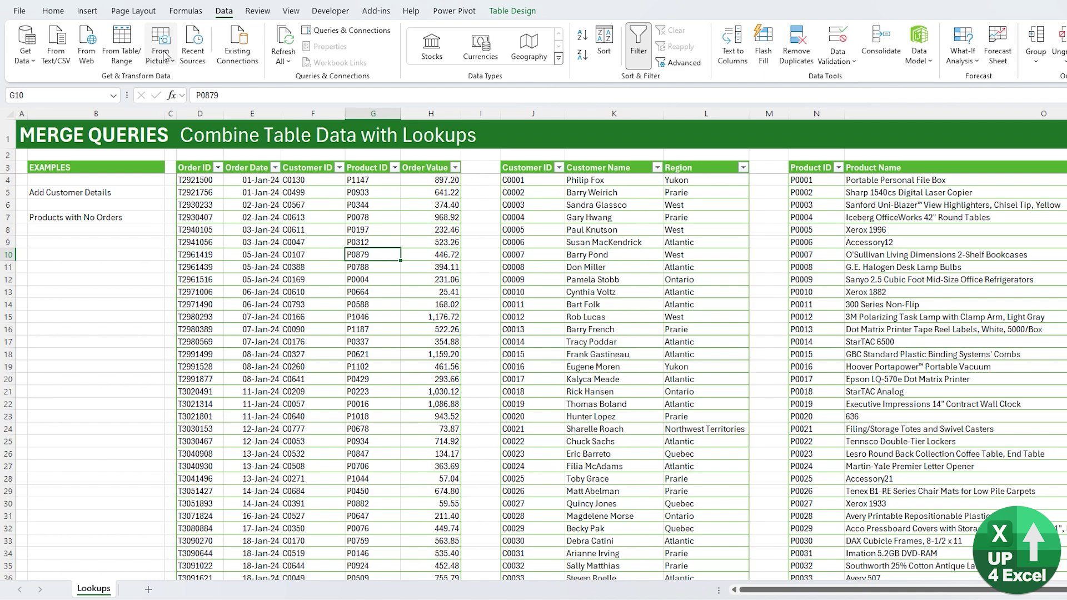
{"action": "left_click", "coordinate": [131, 55]}
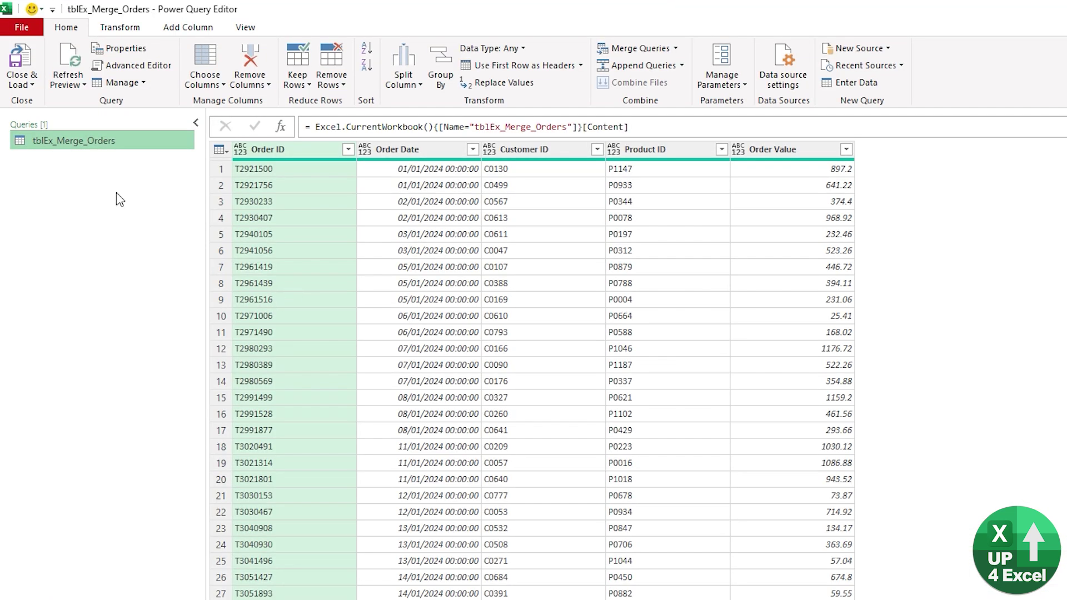
Close & Load the orders query as a connection only.
{"action": "left_click", "coordinate": [18, 84]}
{"action": "left_click", "coordinate": [67, 117]}
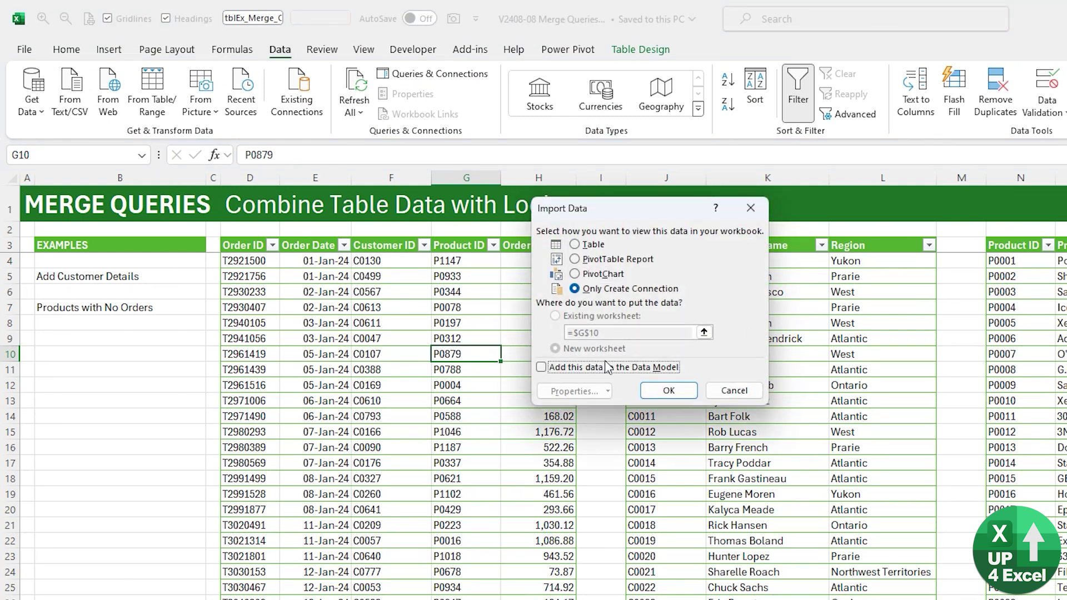
{"action": "left_click", "coordinate": [668, 390]}
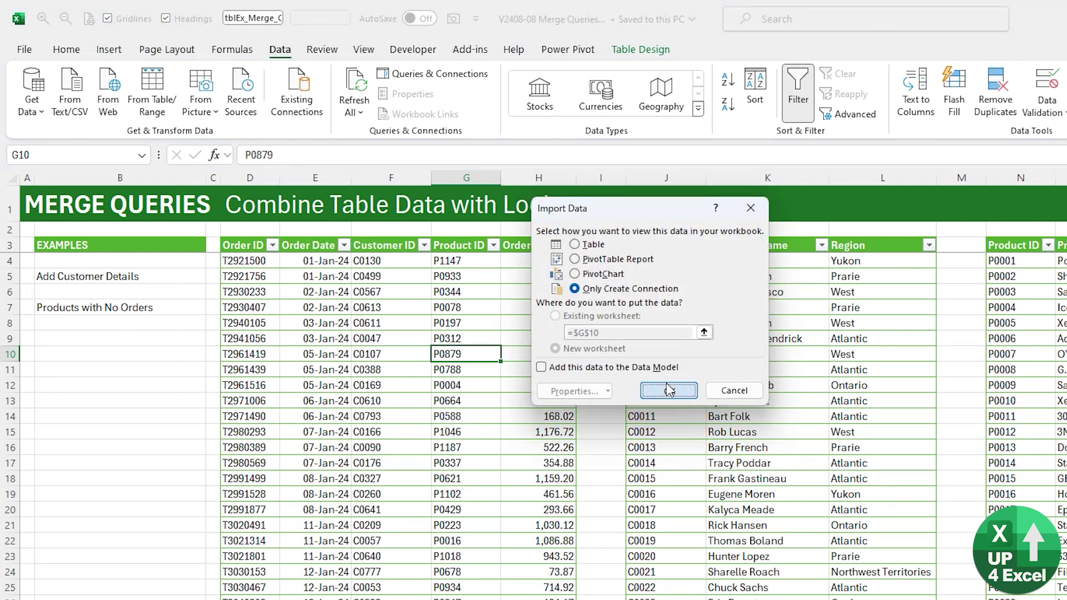
Add the customers and products tables as connection-only queries too.
{"action": "left_click", "coordinate": [666, 369]}
{"action": "left_click", "coordinate": [152, 100]}
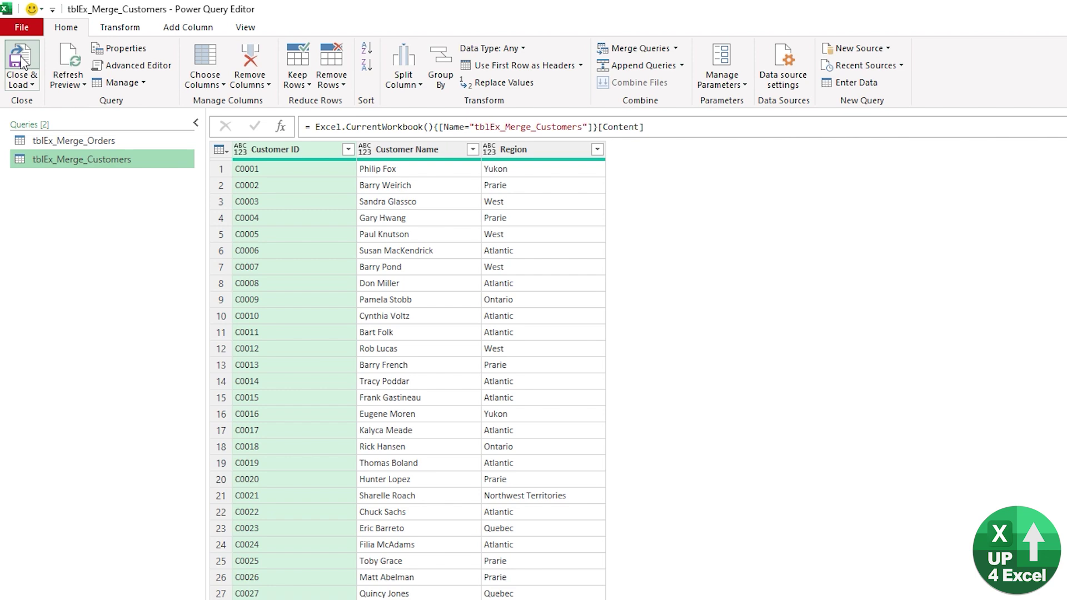
{"action": "left_click", "coordinate": [21, 79]}
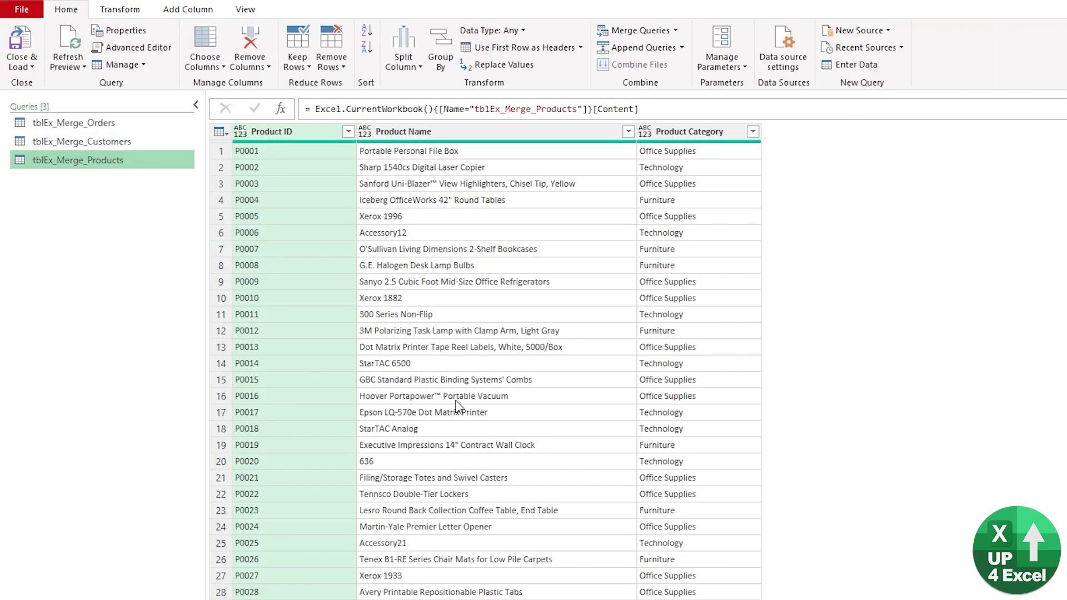
{"action": "left_click", "coordinate": [100, 123]}
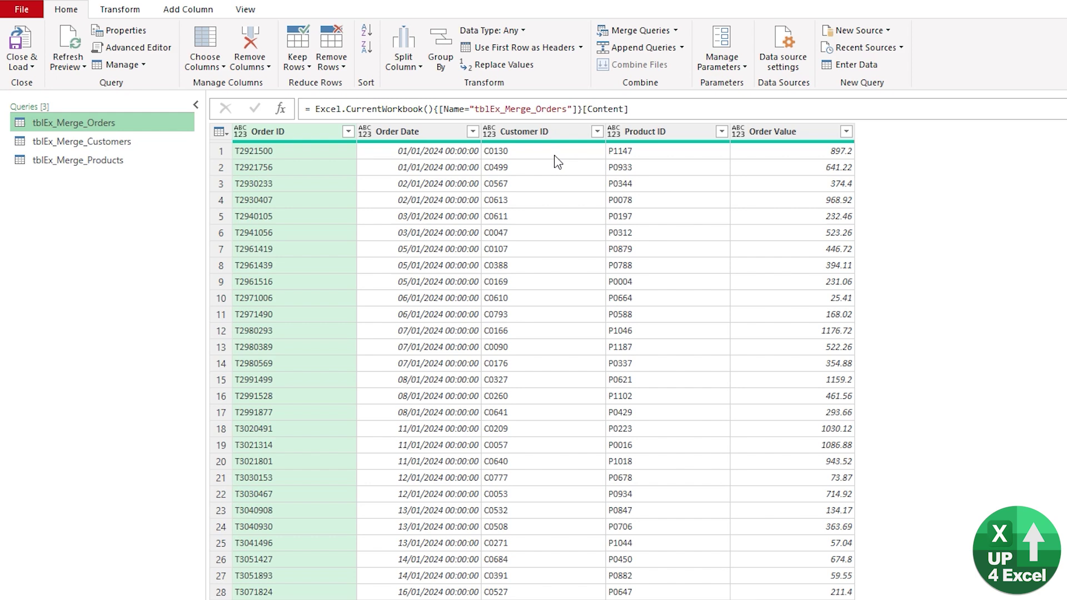
Create a reference to tblEx_Merge_Orders and rename it 'Orders'.
{"action": "right_click", "coordinate": [62, 125]}
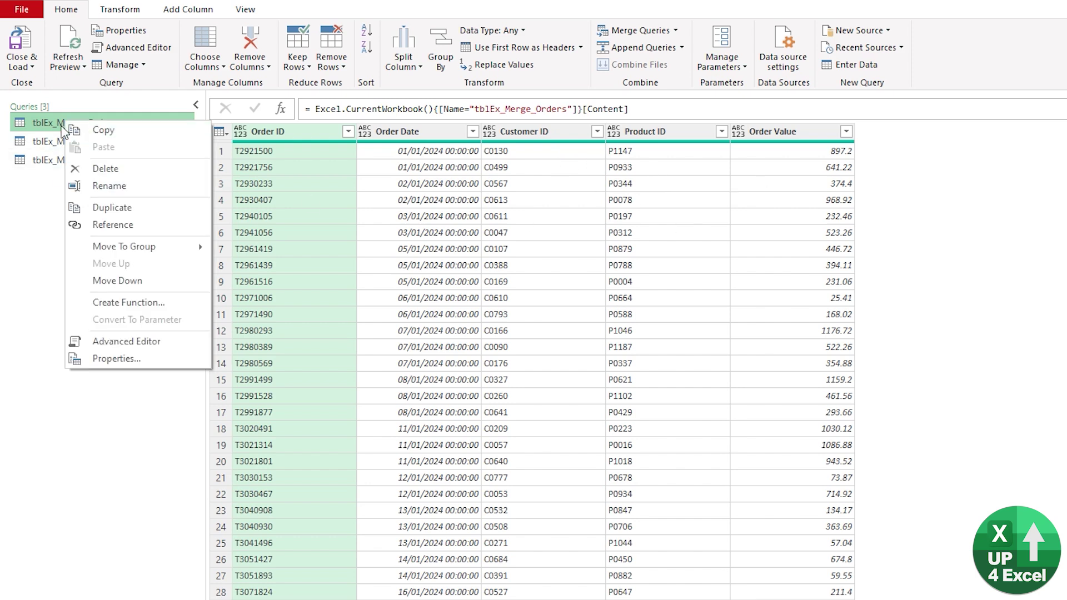
{"action": "left_click", "coordinate": [113, 228]}
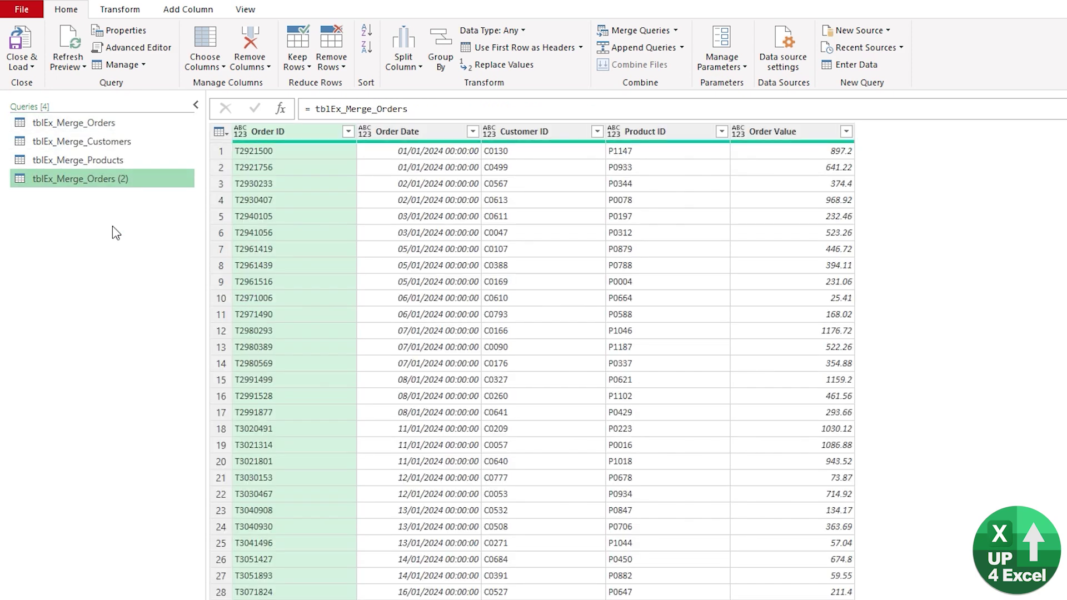
{"action": "double_click", "coordinate": [69, 184]}
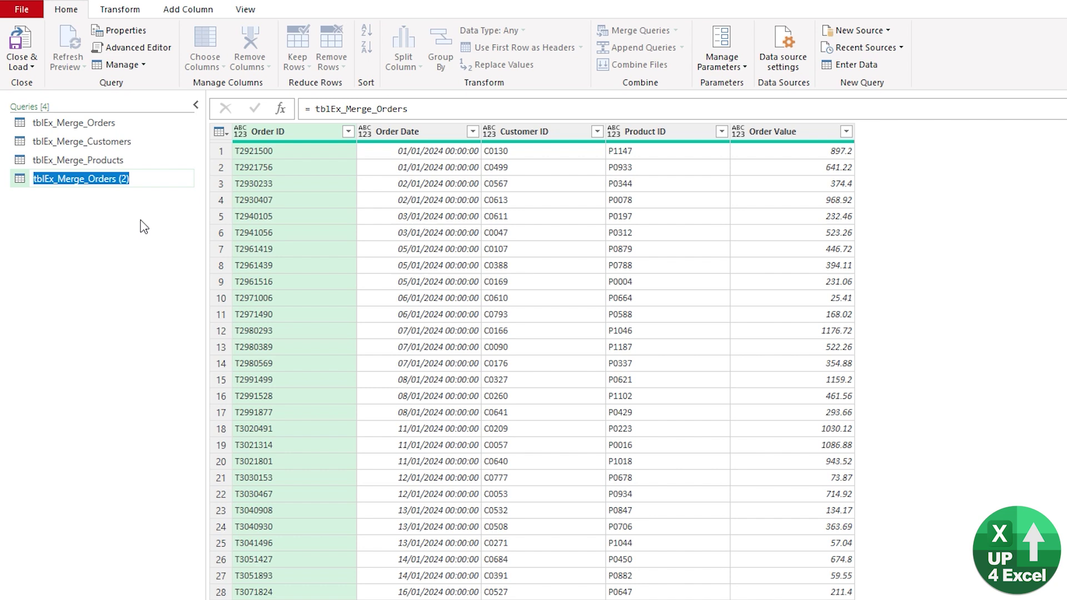
{"action": "type", "text": "Orders"}
{"action": "key", "text": "Return"}
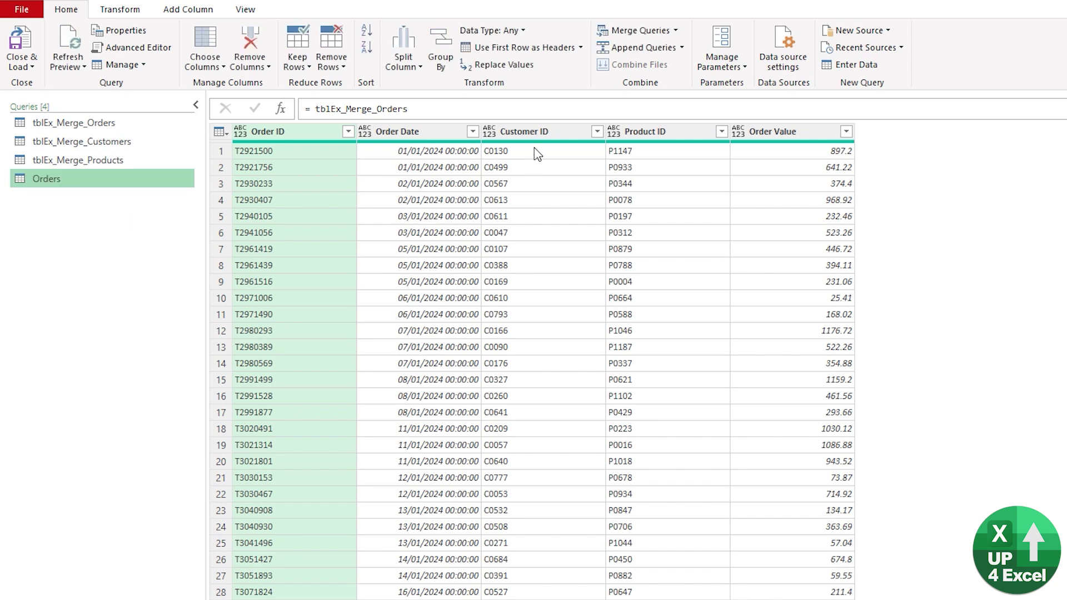
Check the Customer ID and Product ID columns against the Customers and Products queries.
{"action": "left_click", "coordinate": [554, 132]}
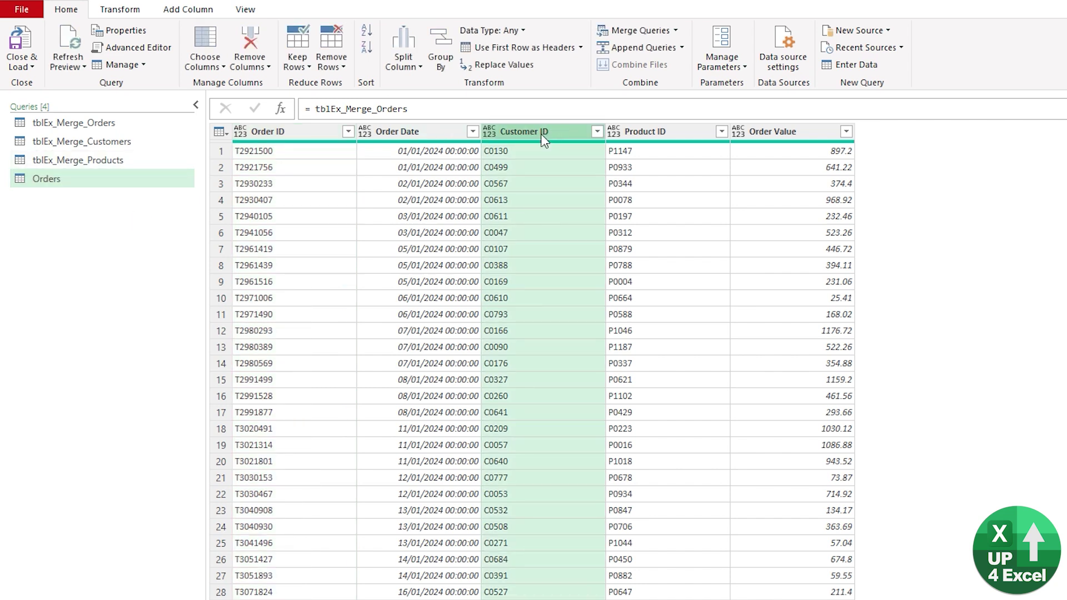
{"action": "left_click", "coordinate": [660, 133]}
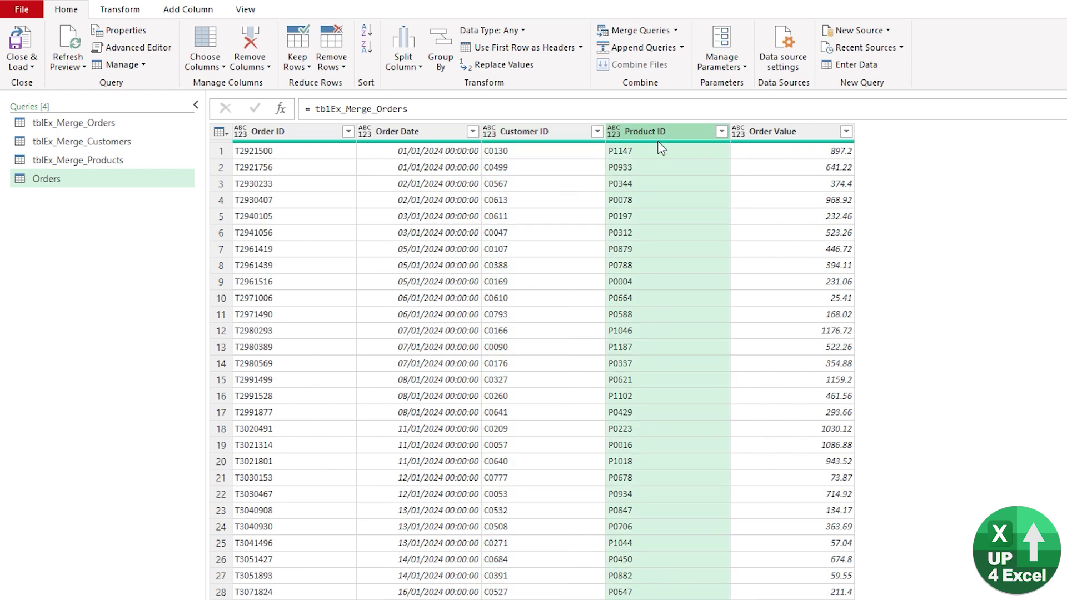
{"action": "left_click", "coordinate": [77, 142]}
{"action": "left_click", "coordinate": [72, 161]}
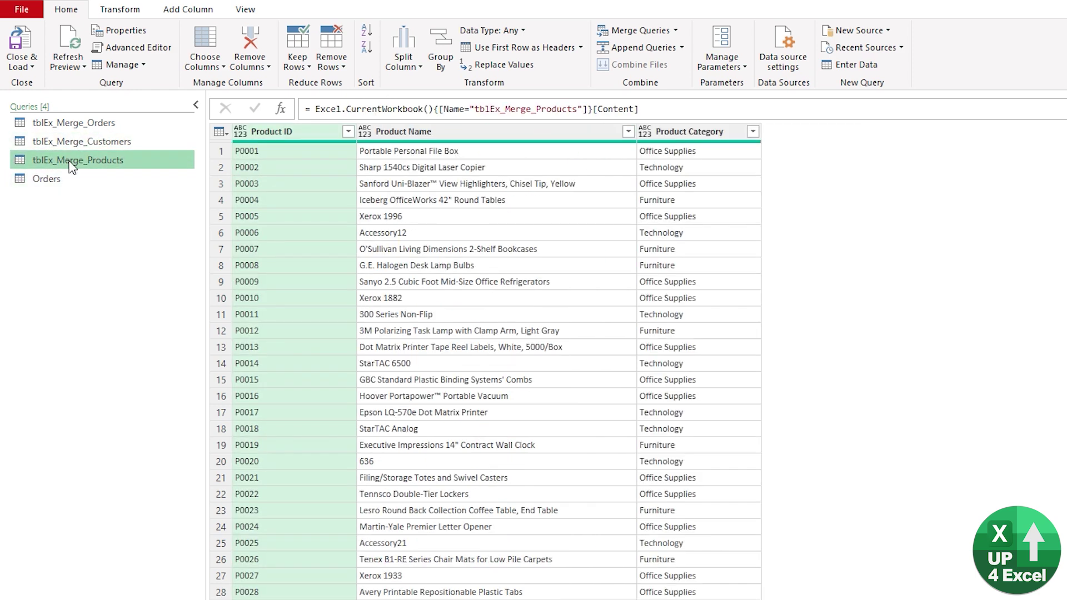
{"action": "left_click", "coordinate": [58, 182]}
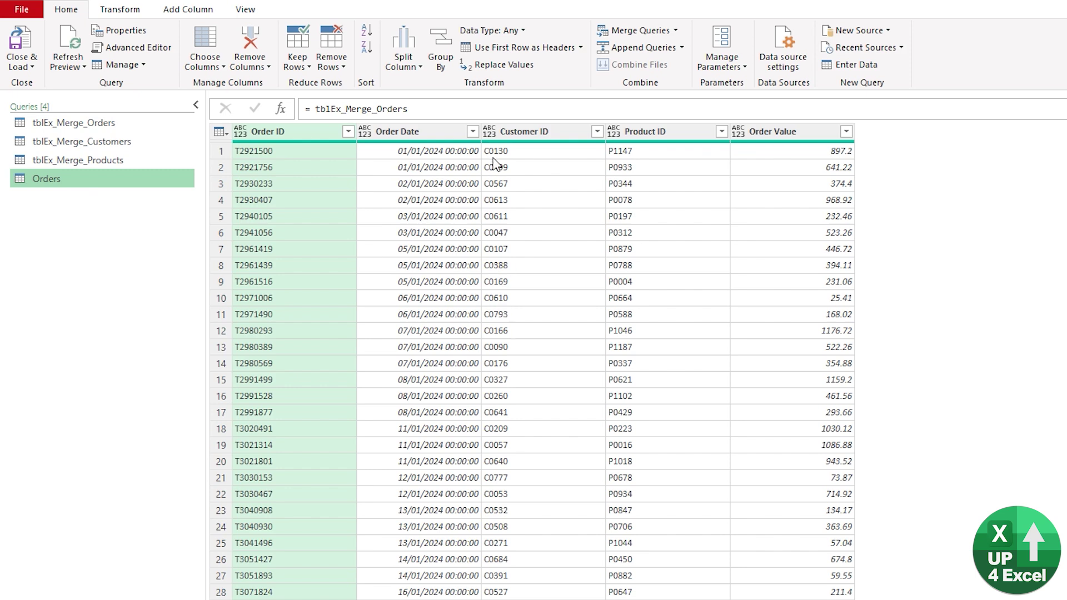
Merge Orders with tblEx_Merge_Customers, matching Customer ID in both tables with a Left Outer join.
{"action": "left_click", "coordinate": [615, 32]}
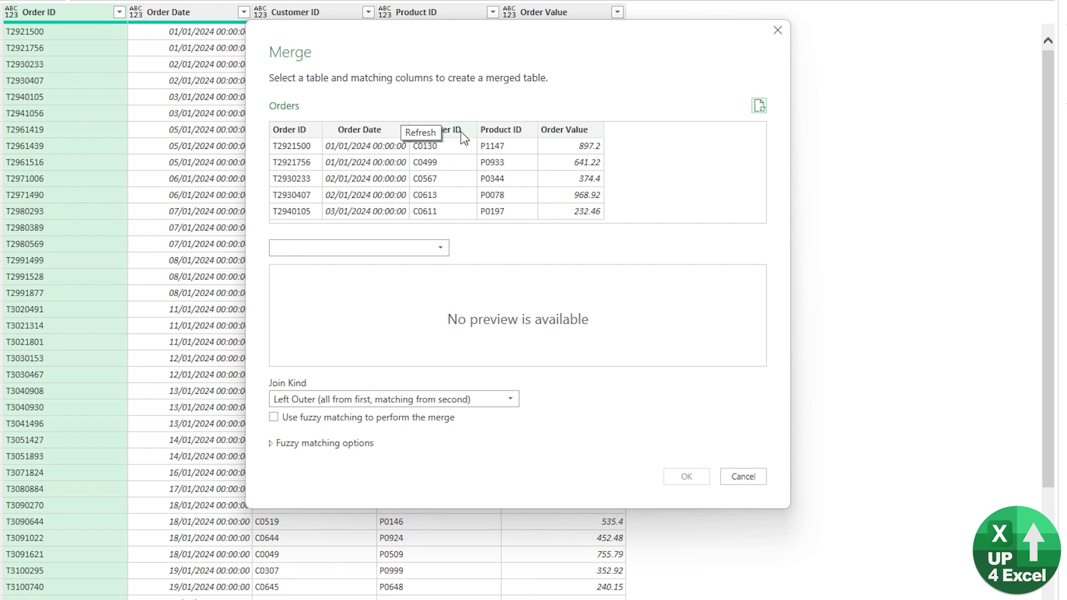
{"action": "left_click", "coordinate": [404, 247]}
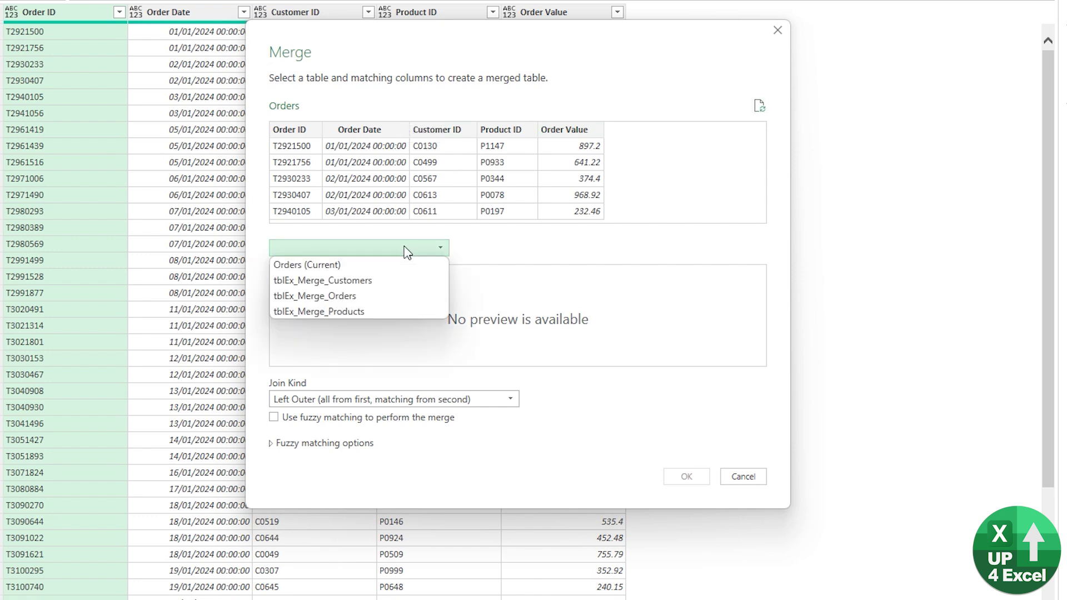
{"action": "left_click", "coordinate": [386, 280]}
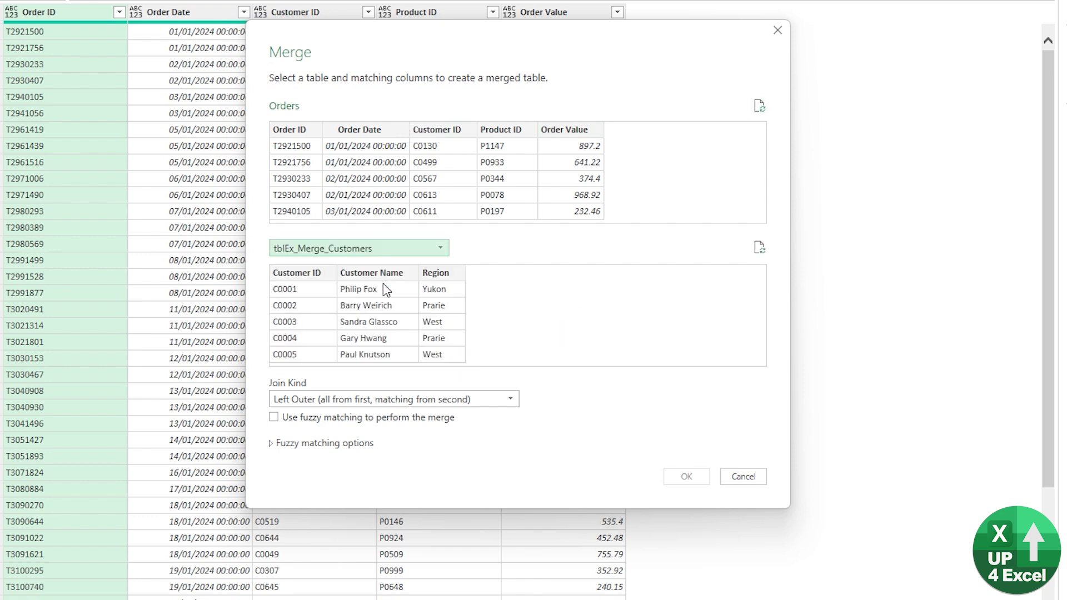
{"action": "left_click", "coordinate": [433, 131]}
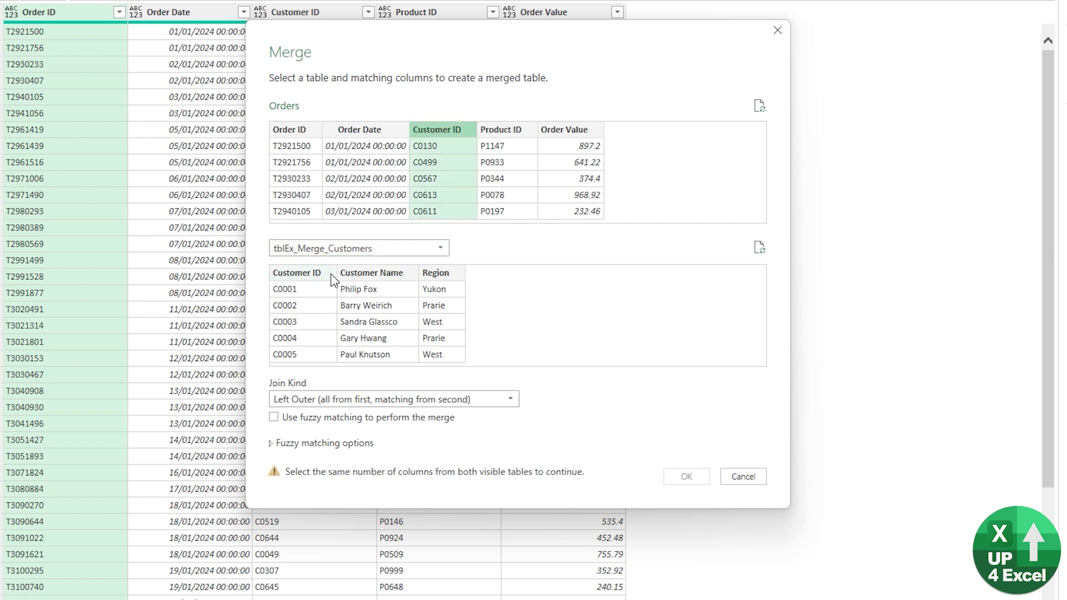
{"action": "left_click", "coordinate": [308, 276]}
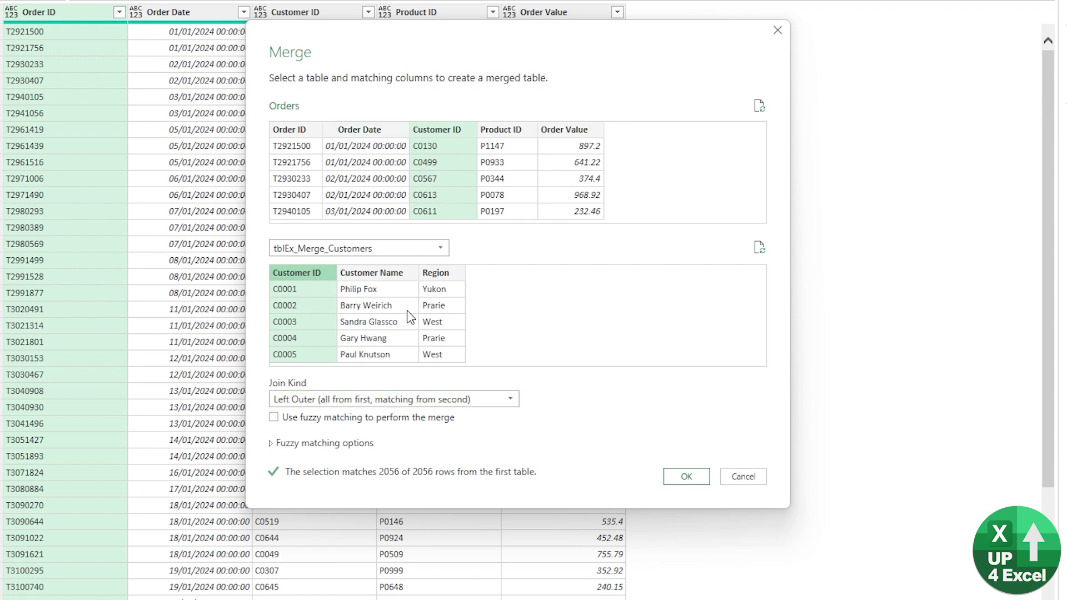
Confirm the merge and preview the customers matched to rows 1 and 10.
{"action": "left_click", "coordinate": [686, 478]}
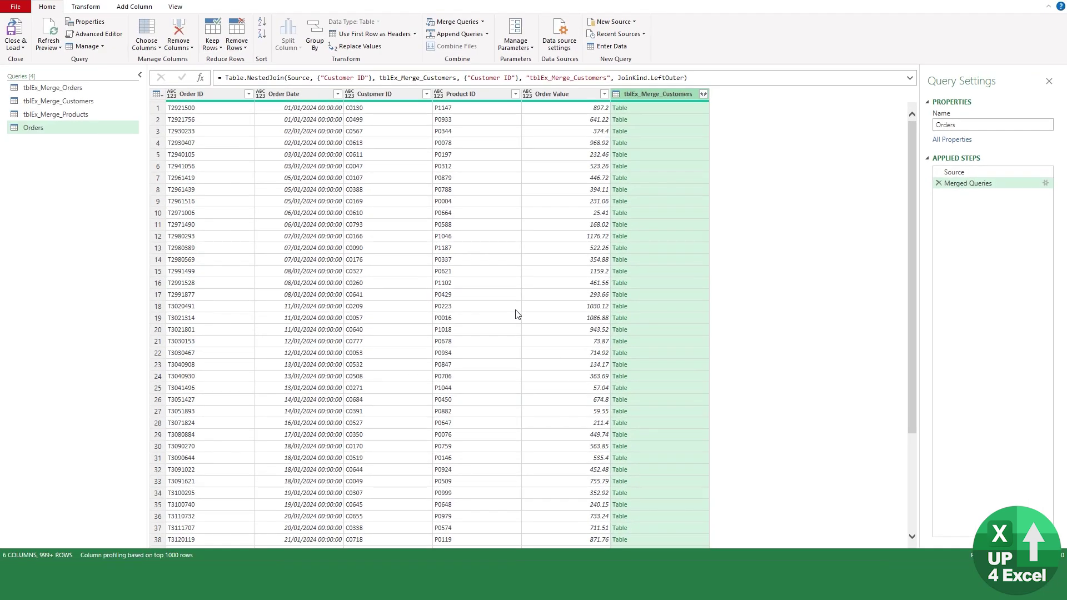
{"action": "left_click", "coordinate": [664, 108]}
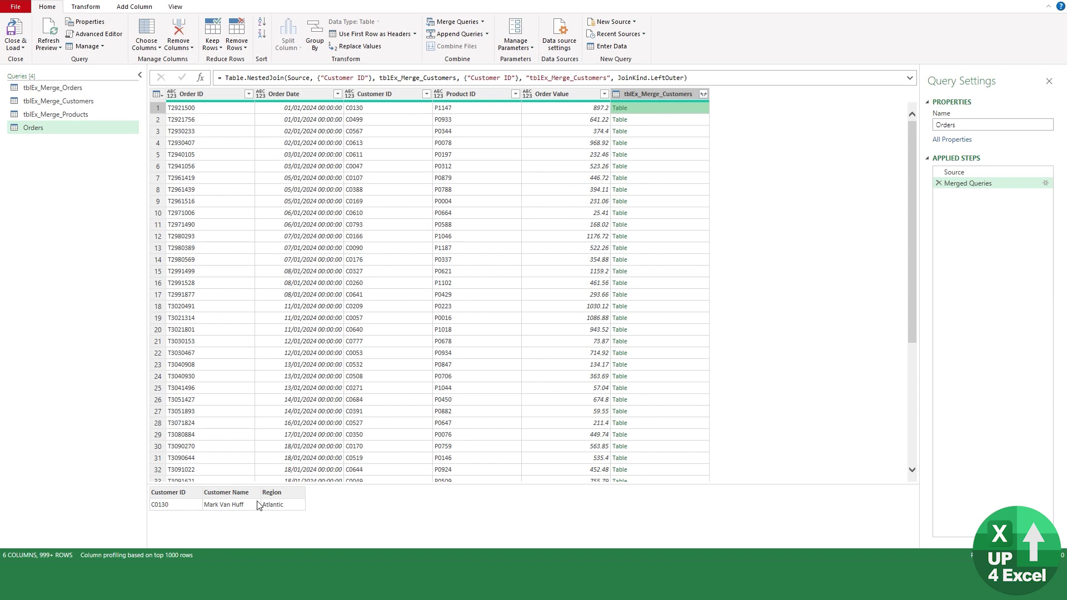
{"action": "left_click", "coordinate": [636, 214]}
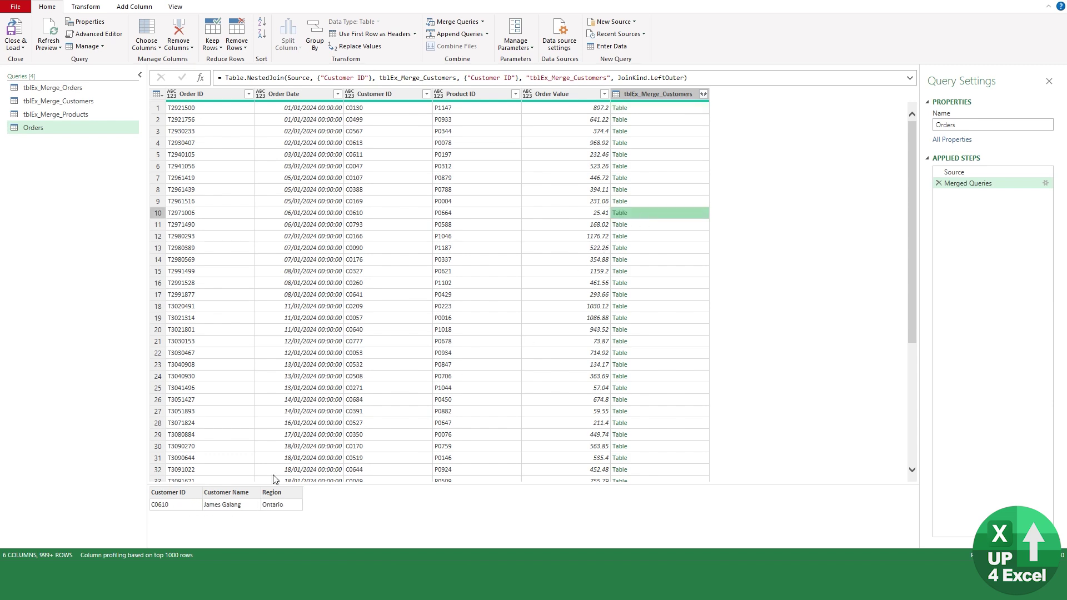
Expand only Customer Name and Region from the customers column, without the name prefix.
{"action": "left_click", "coordinate": [702, 93]}
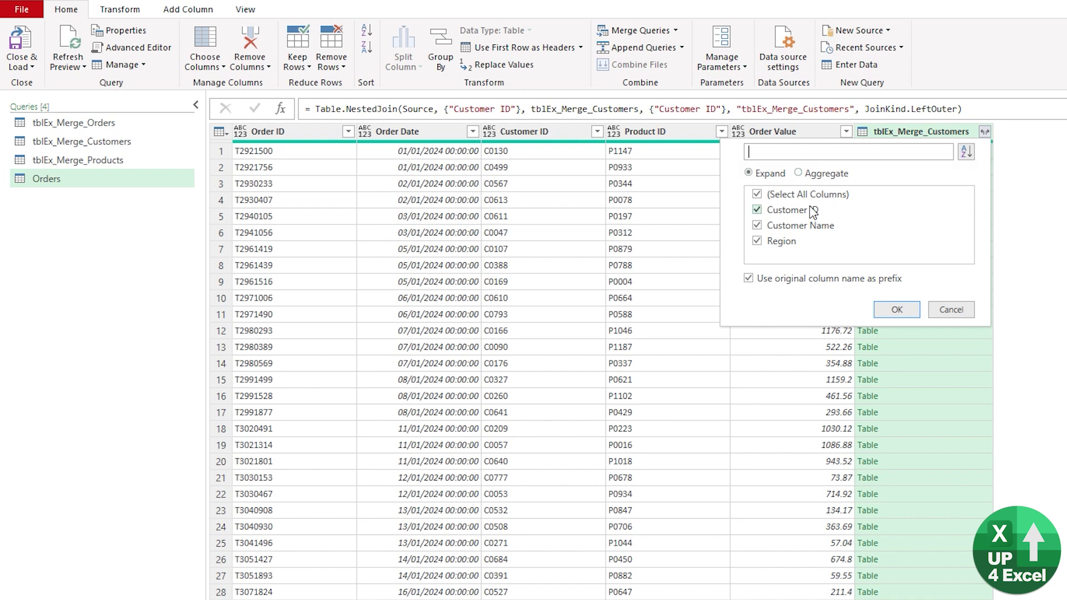
{"action": "left_click", "coordinate": [757, 195]}
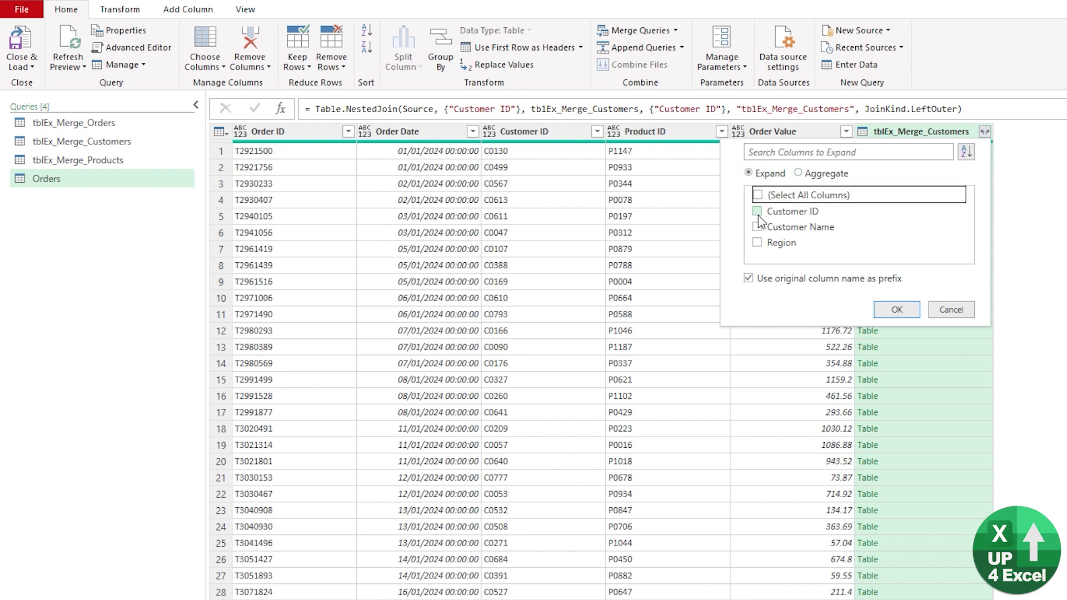
{"action": "left_click", "coordinate": [757, 226]}
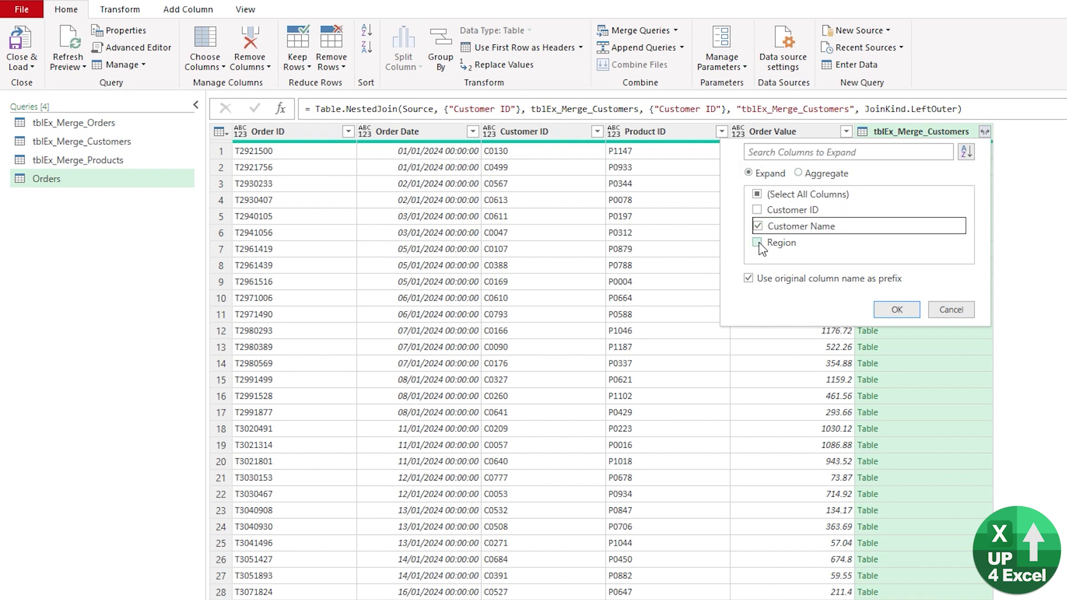
{"action": "left_click", "coordinate": [758, 244]}
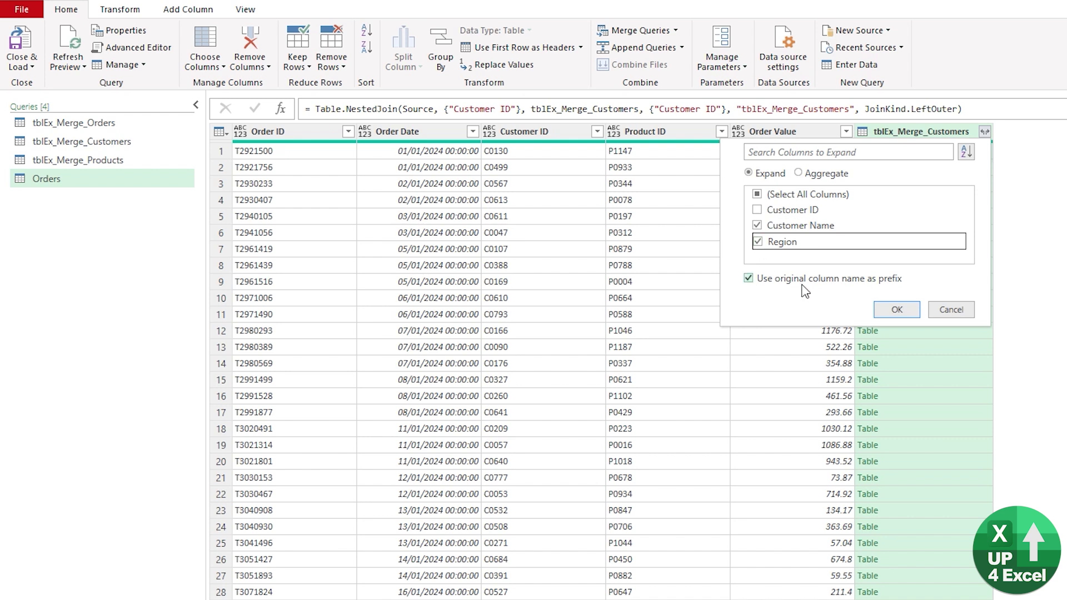
{"action": "left_click", "coordinate": [748, 279]}
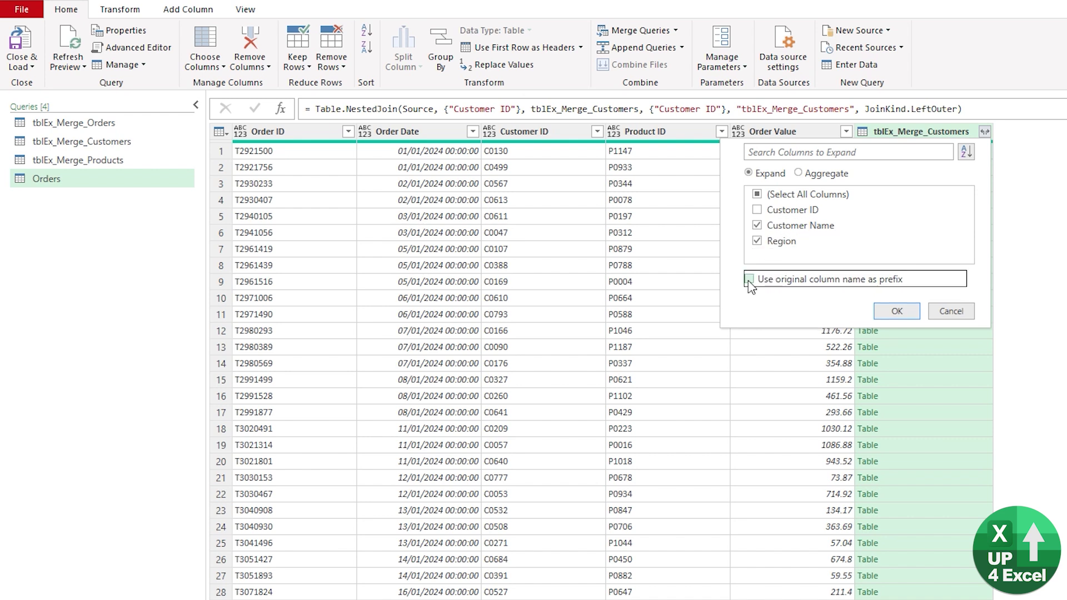
{"action": "left_click", "coordinate": [826, 173]}
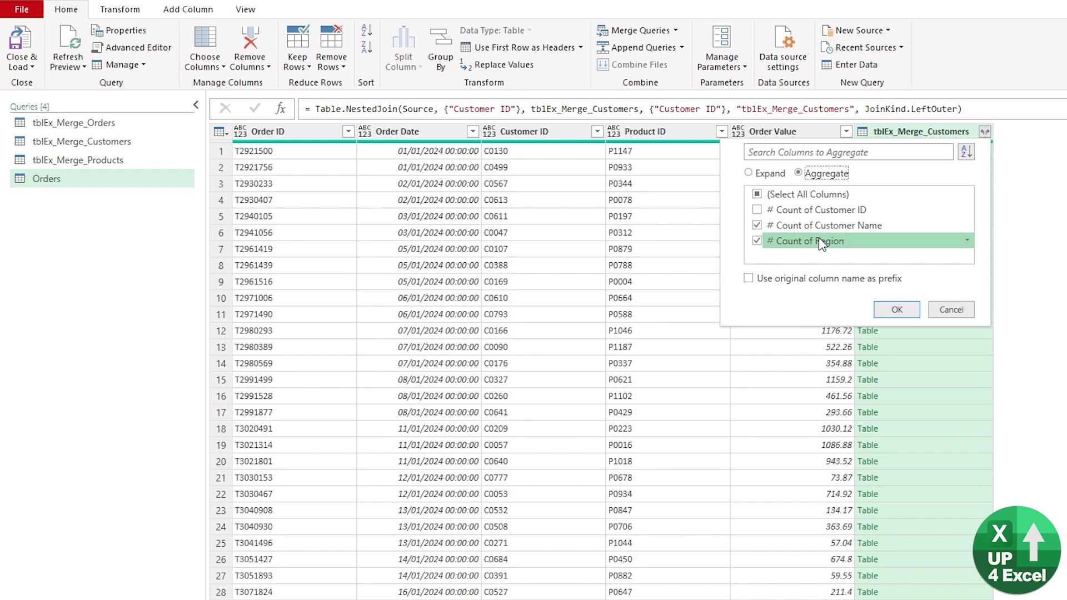
{"action": "left_click", "coordinate": [771, 173]}
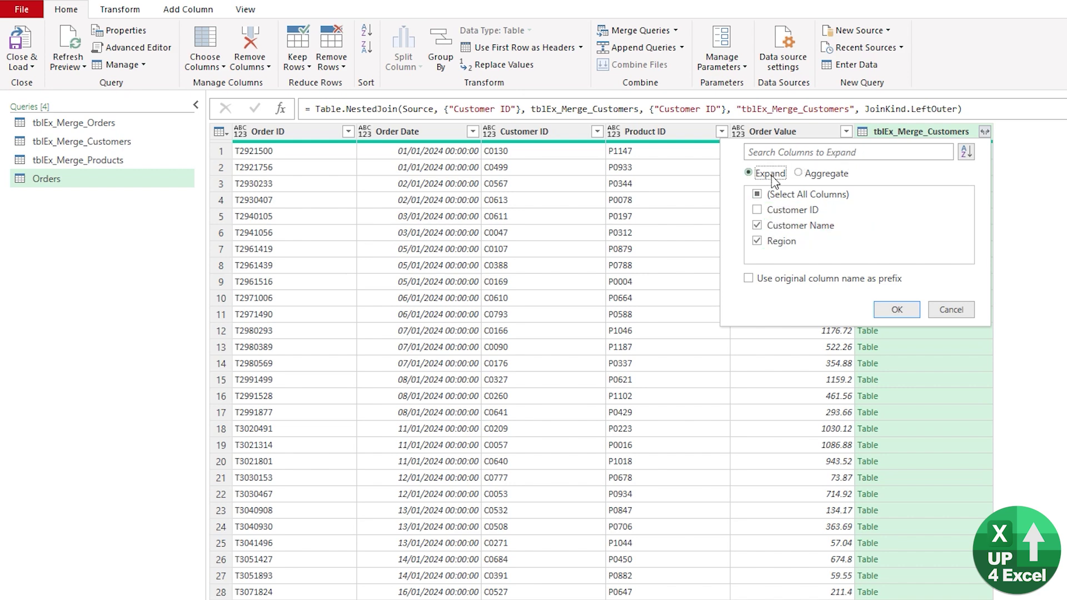
{"action": "left_click", "coordinate": [903, 313]}
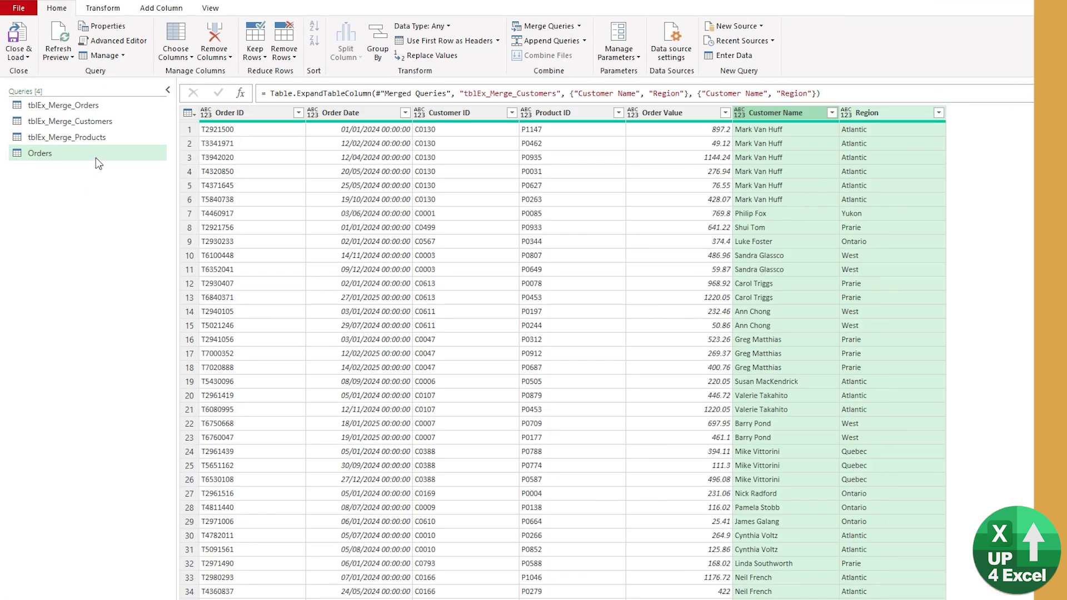
Duplicate the Orders query and rename the copy 'Products with No Orders'.
{"action": "left_click", "coordinate": [583, 113]}
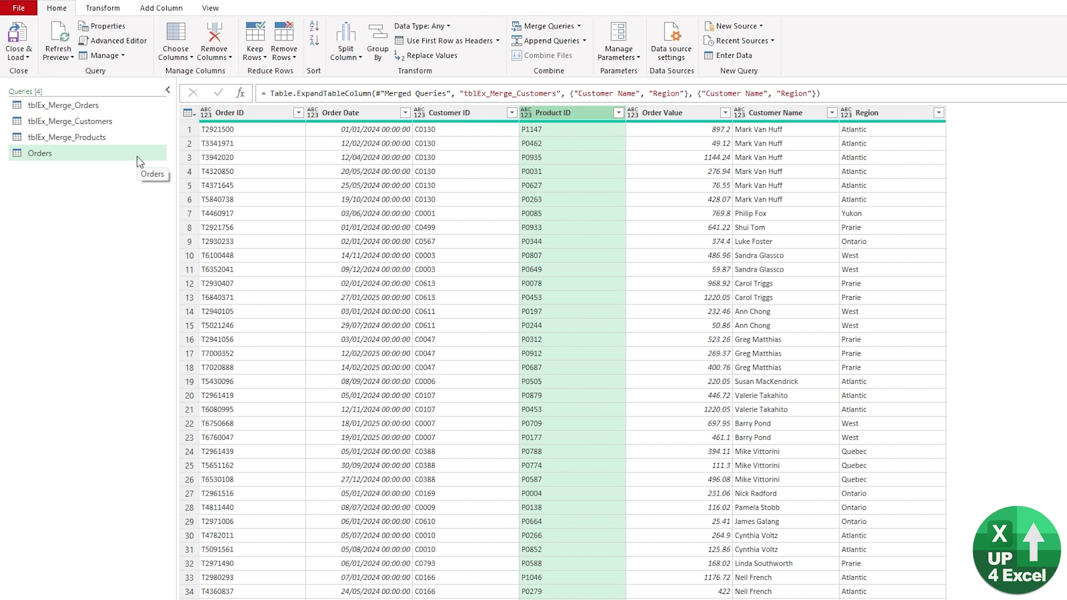
{"action": "right_click", "coordinate": [104, 151]}
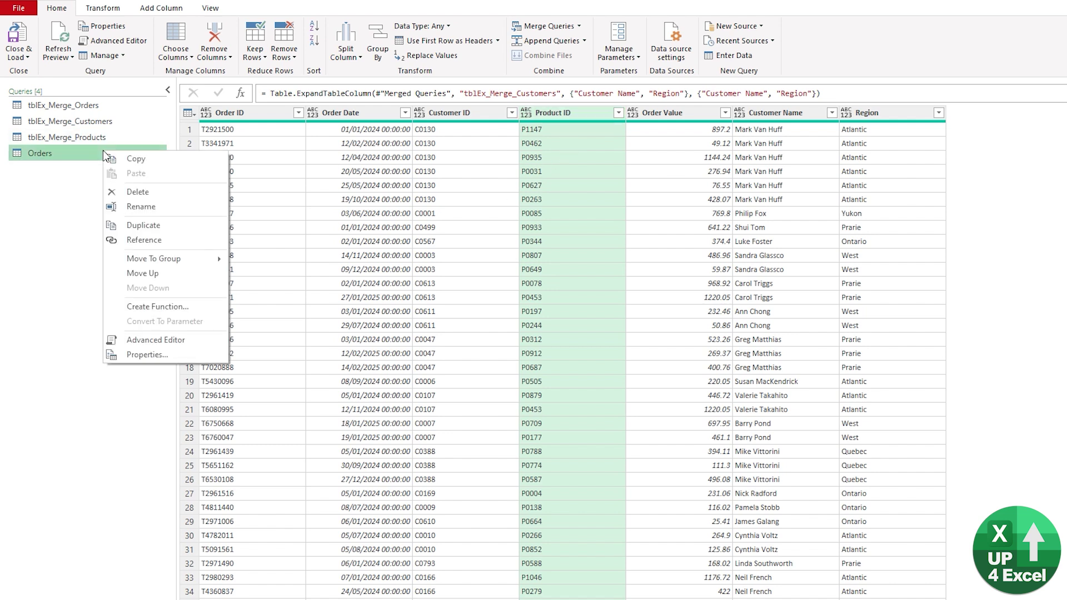
{"action": "left_click", "coordinate": [161, 225]}
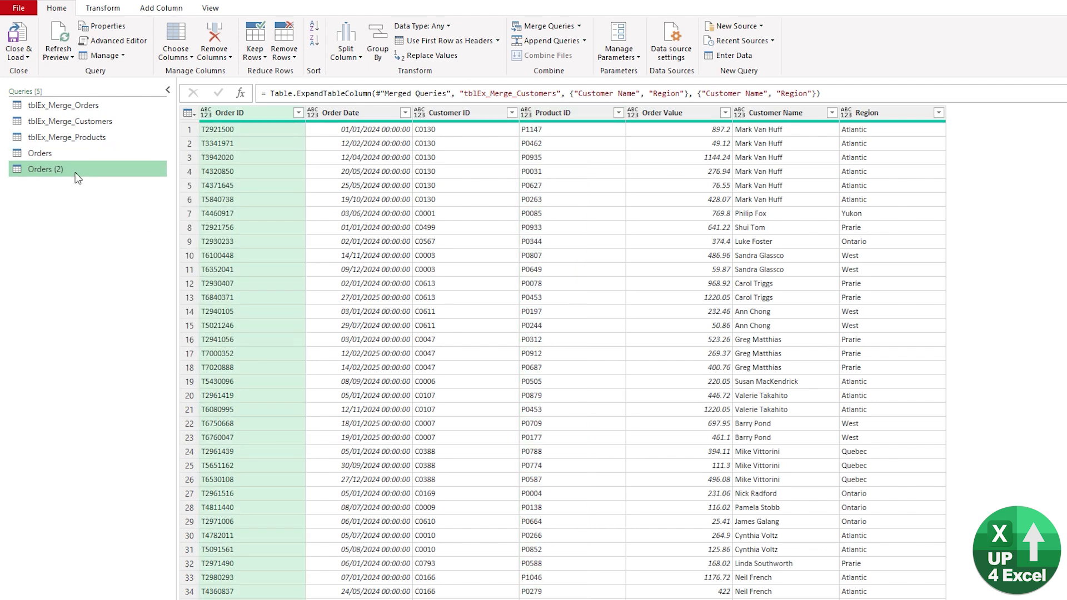
{"action": "double_click", "coordinate": [105, 168]}
{"action": "type", "text": "Products"}
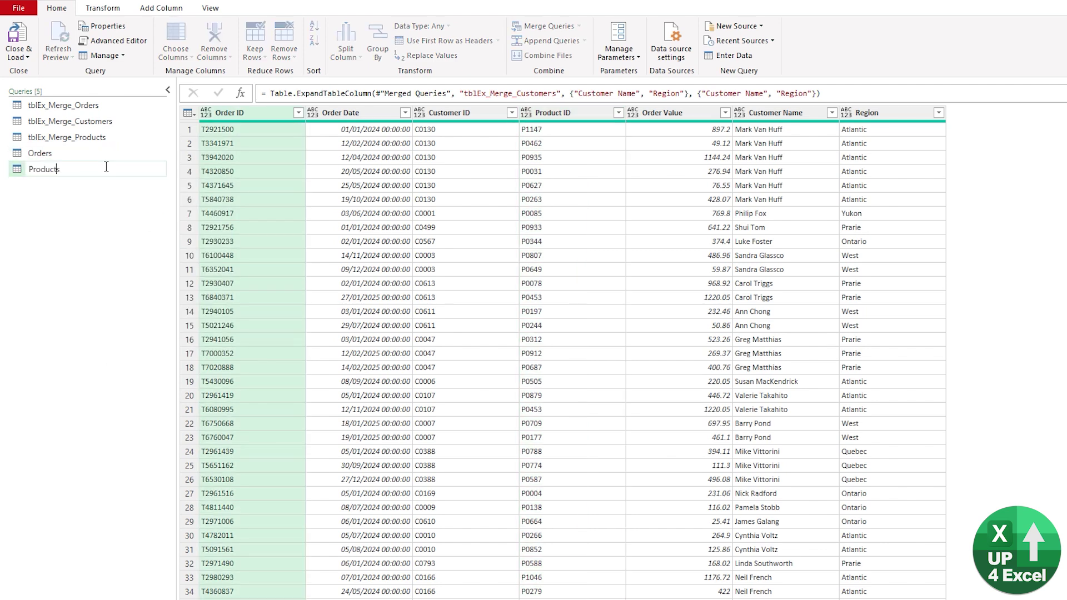
{"action": "type", "text": " with No Orders"}
{"action": "key", "text": "Return"}
Merge with tblEx_Merge_Products on Product ID using a Right Anti join.
{"action": "left_click", "coordinate": [532, 26]}
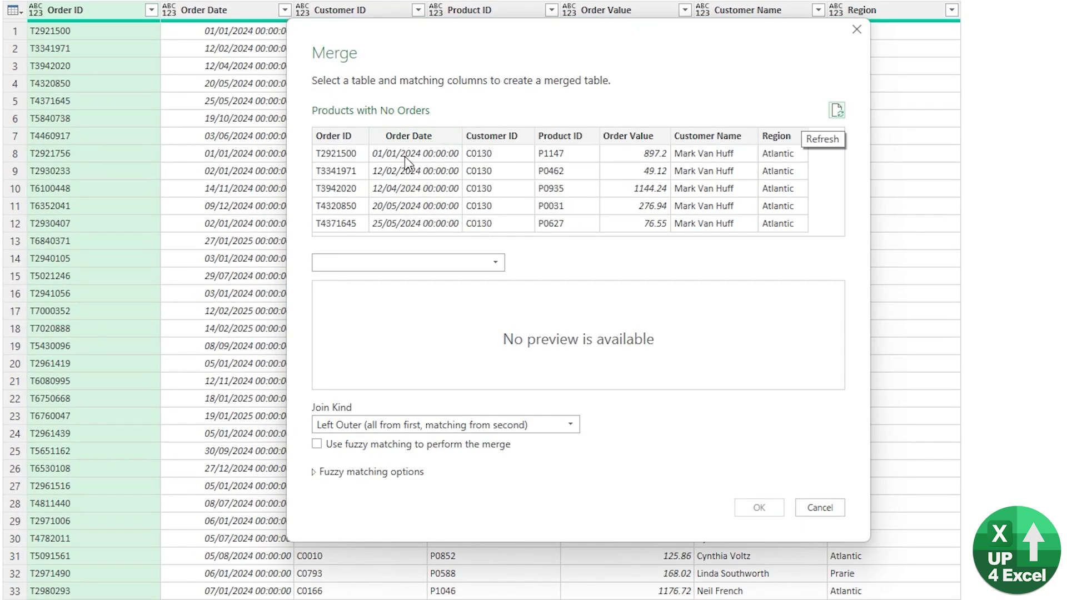
{"action": "left_click", "coordinate": [445, 261]}
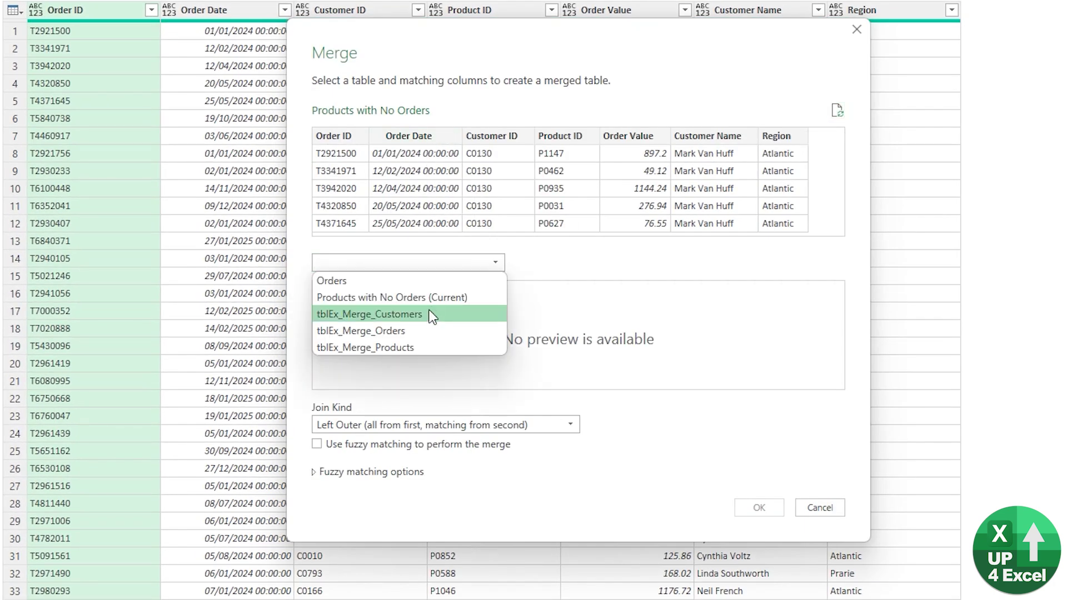
{"action": "left_click", "coordinate": [419, 344]}
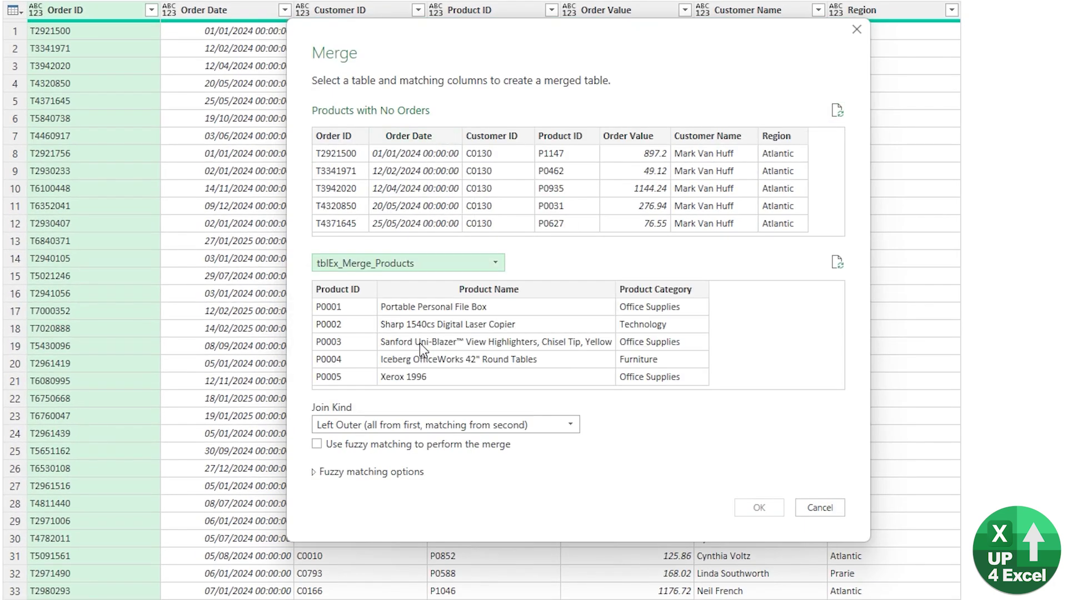
{"action": "left_click", "coordinate": [561, 136]}
{"action": "left_click", "coordinate": [337, 292]}
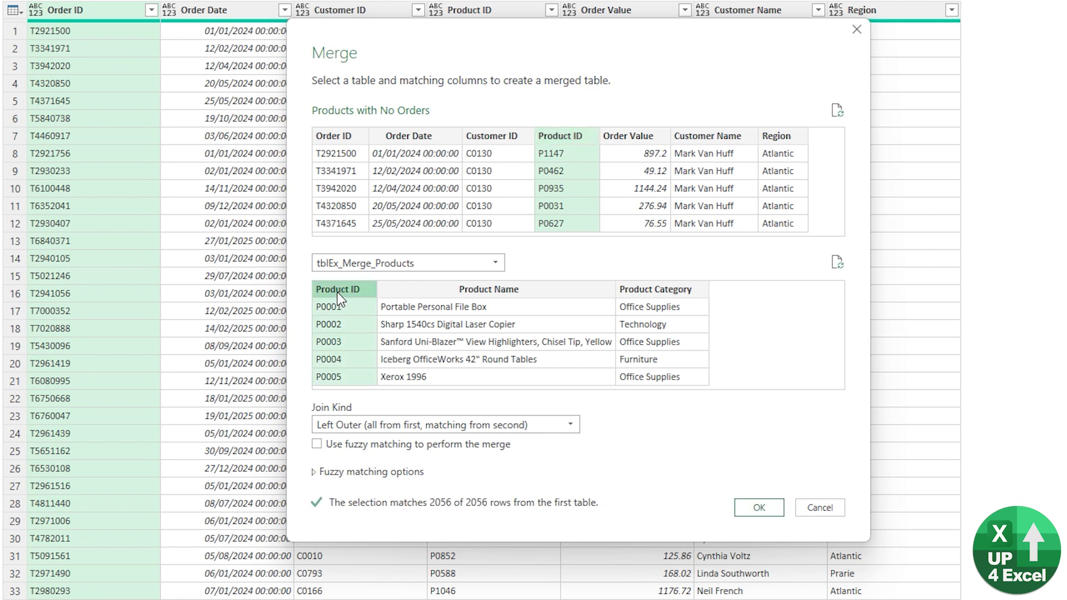
{"action": "left_click", "coordinate": [382, 425]}
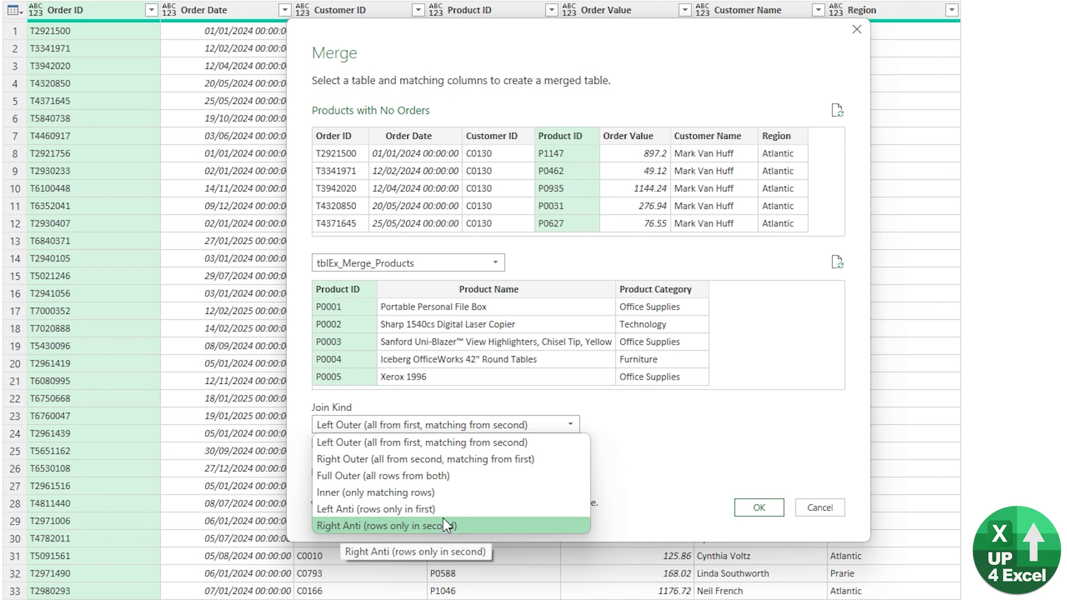
{"action": "left_click", "coordinate": [460, 526]}
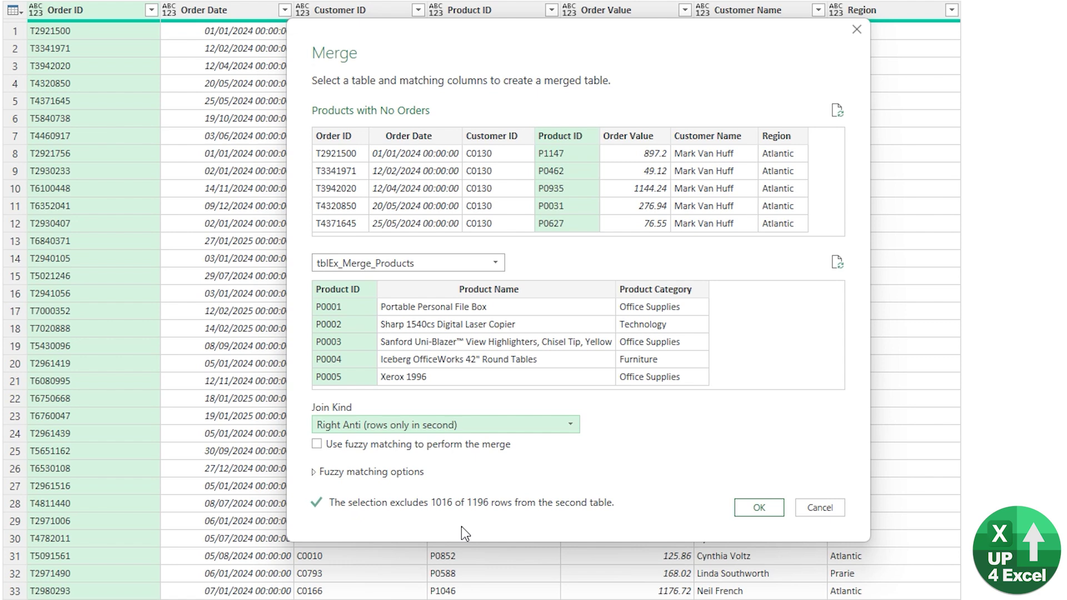
{"action": "left_click", "coordinate": [756, 508]}
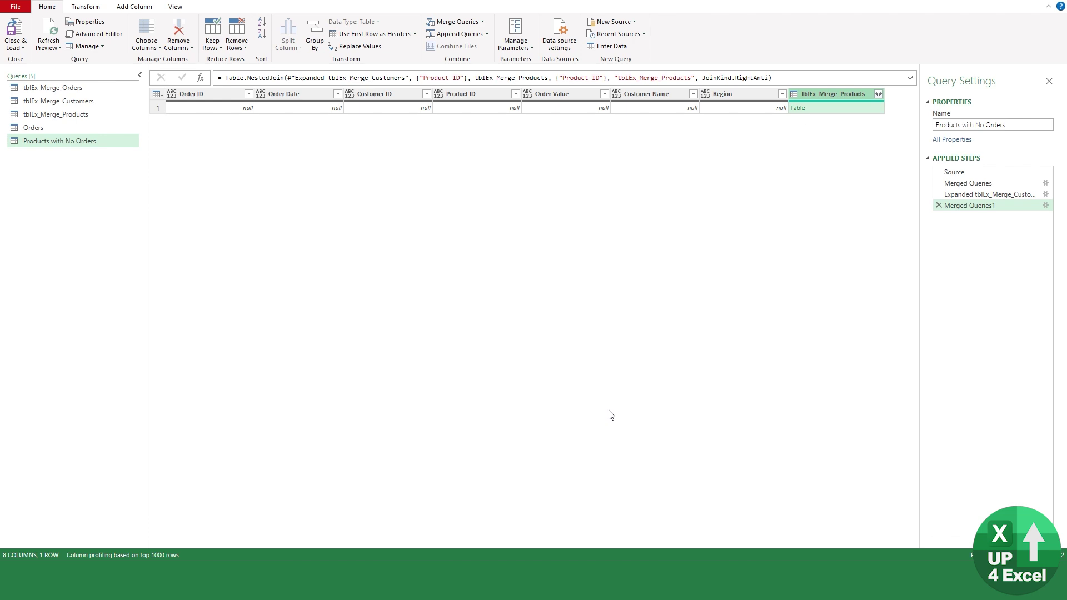
Expand Product ID, Product Name and Product Category to list the 180 unordered products.
{"action": "left_click", "coordinate": [808, 109]}
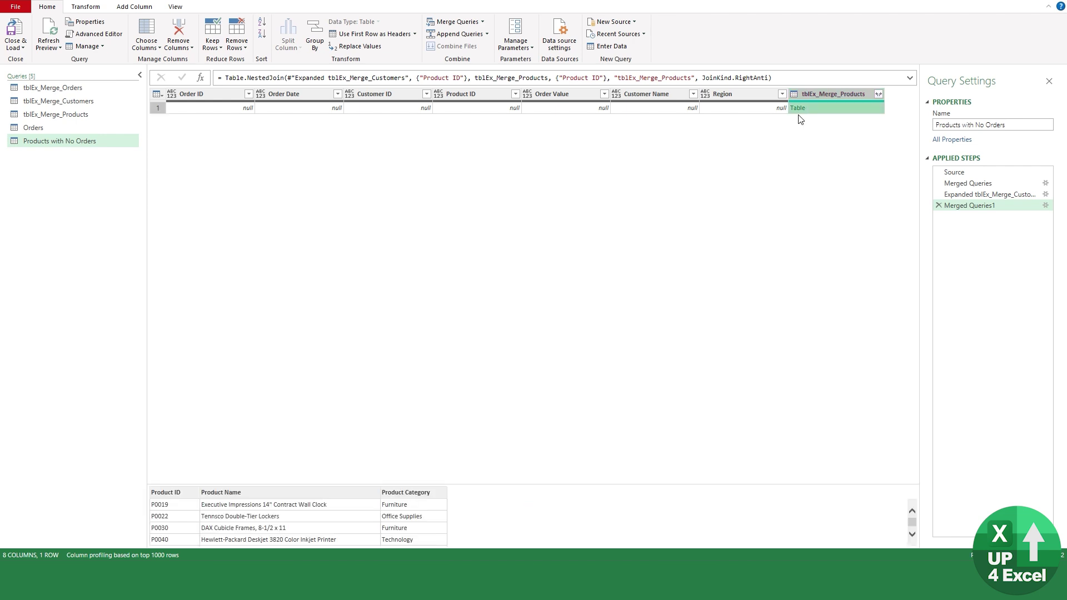
{"action": "scroll", "coordinate": [320, 517], "scroll_direction": "down", "scroll_amount": 1}
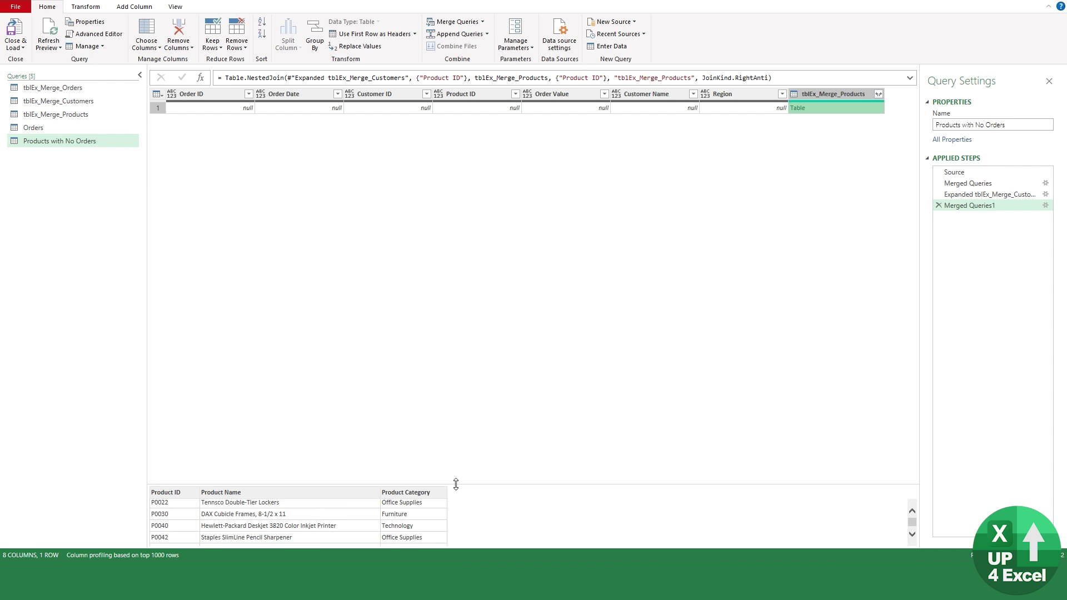
{"action": "left_click_drag", "start_coordinate": [455, 483], "coordinate": [454, 301]}
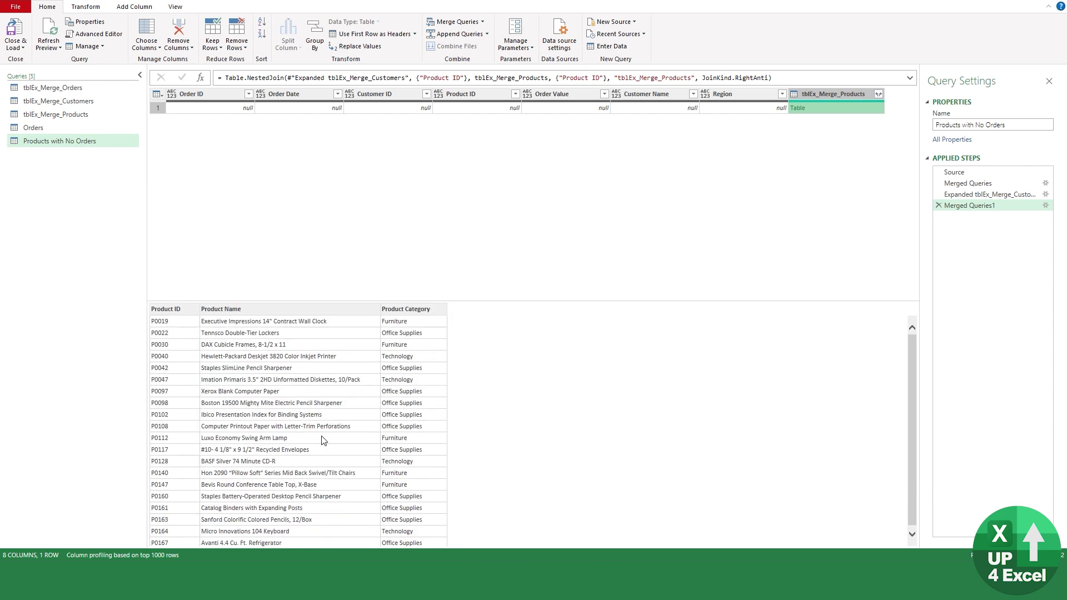
{"action": "scroll", "coordinate": [279, 473], "scroll_direction": "up", "scroll_amount": 1}
{"action": "left_click", "coordinate": [877, 94]}
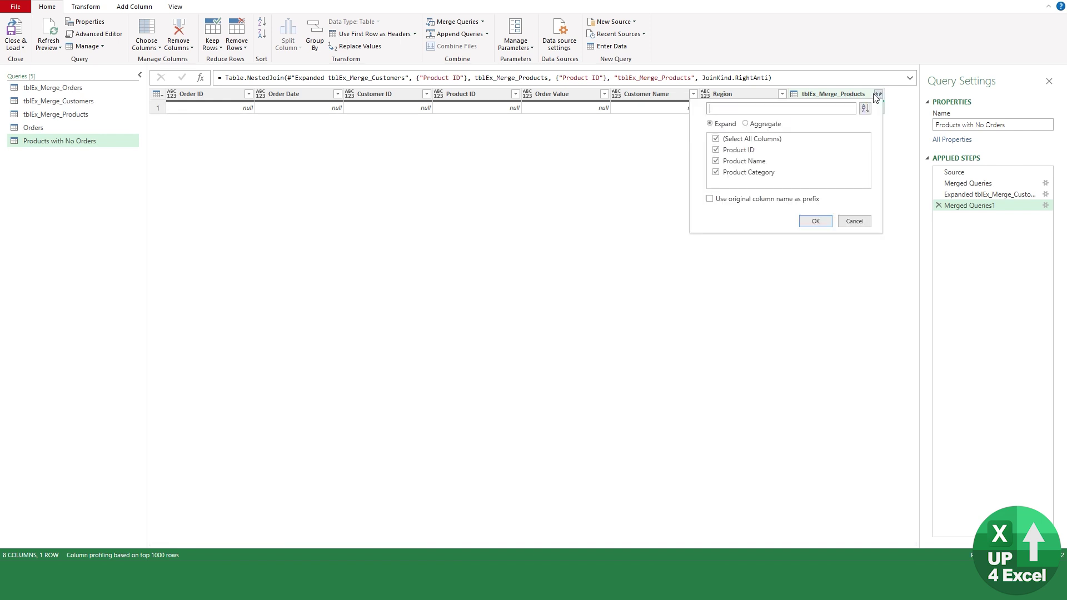
{"action": "left_click", "coordinate": [815, 221]}
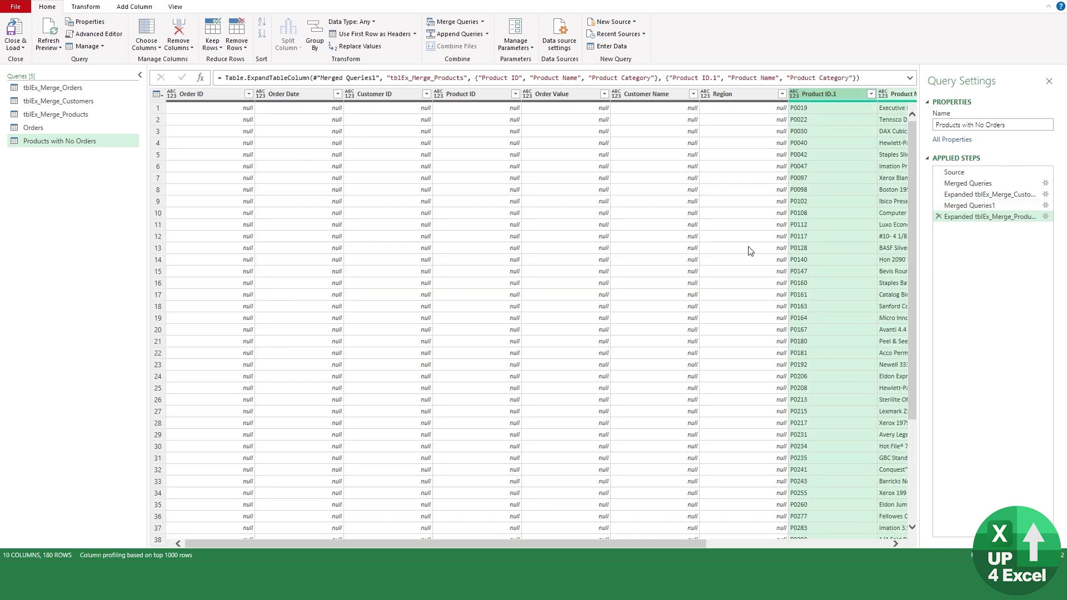
{"action": "left_click_drag", "start_coordinate": [675, 547], "coordinate": [864, 511]}
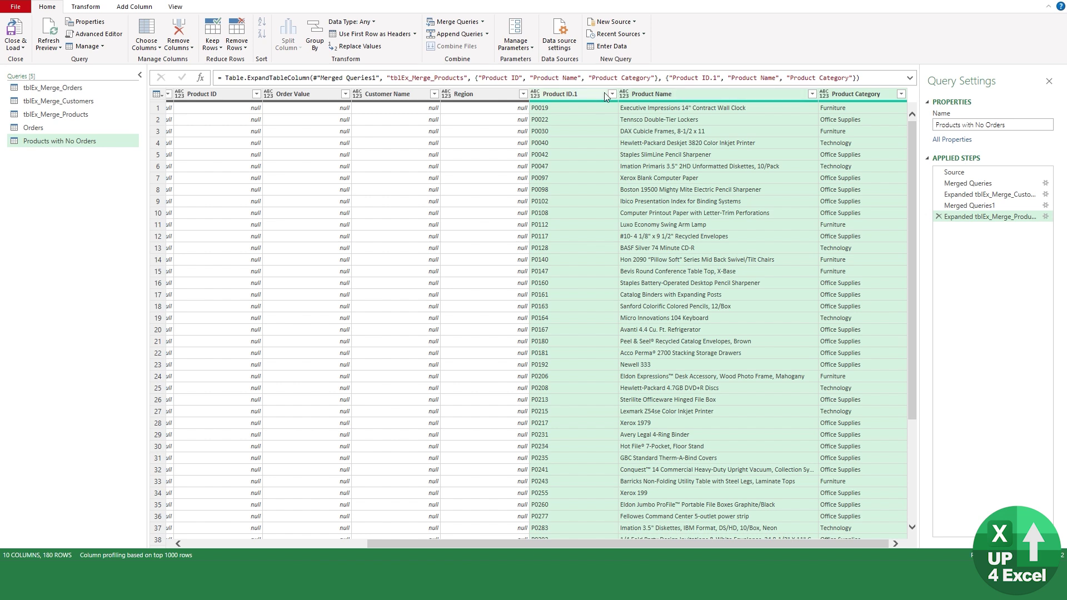
Remove all columns except the three product columns in the Products with No Orders query.
{"action": "left_click", "coordinate": [190, 48]}
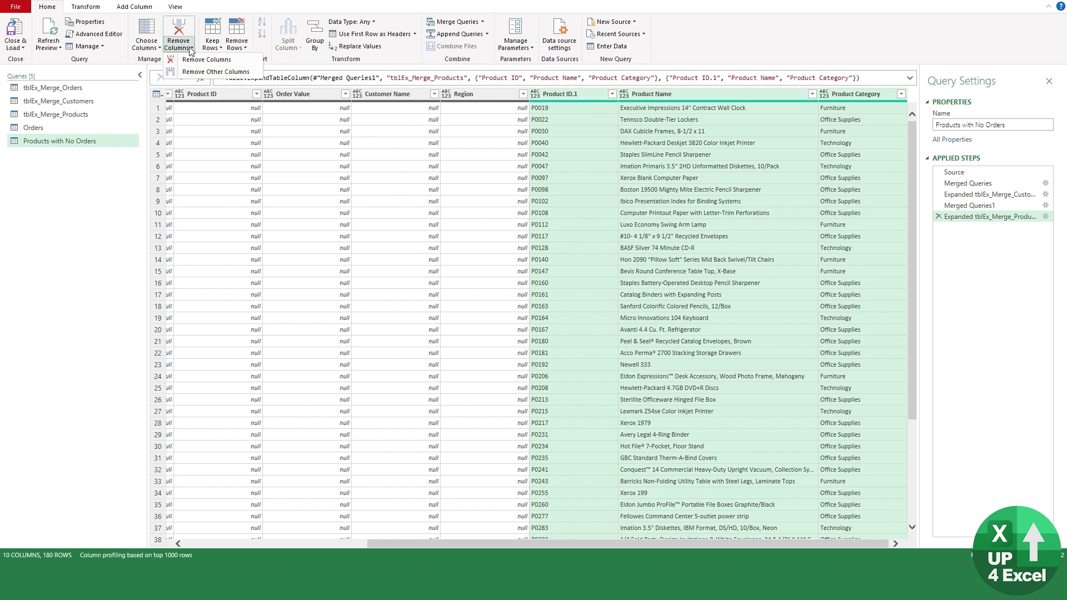
{"action": "left_click", "coordinate": [215, 72]}
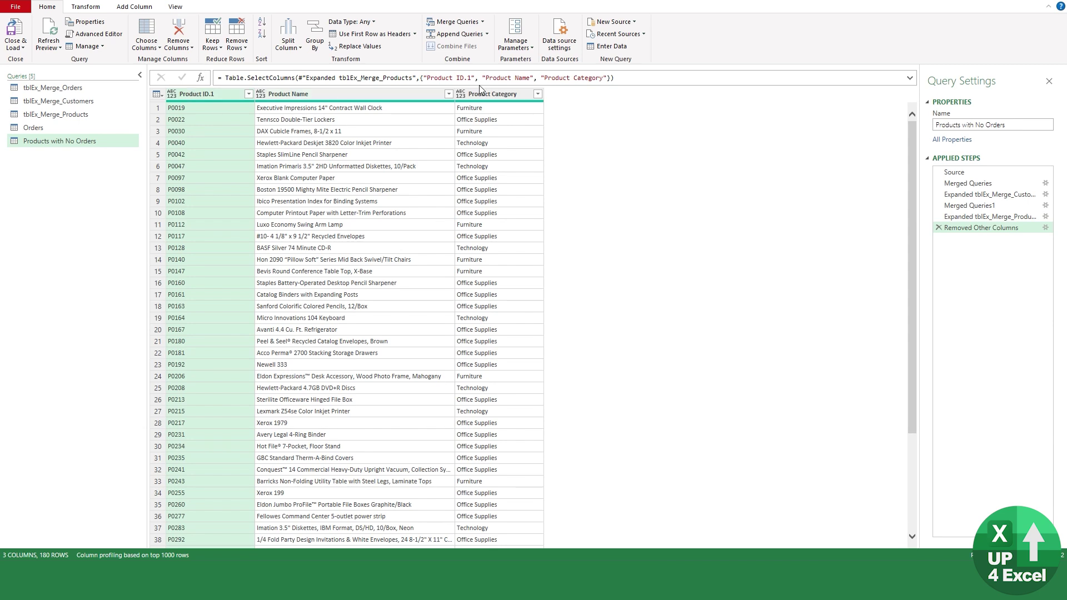
{"action": "scroll", "coordinate": [367, 261], "scroll_direction": "down", "scroll_amount": 4}
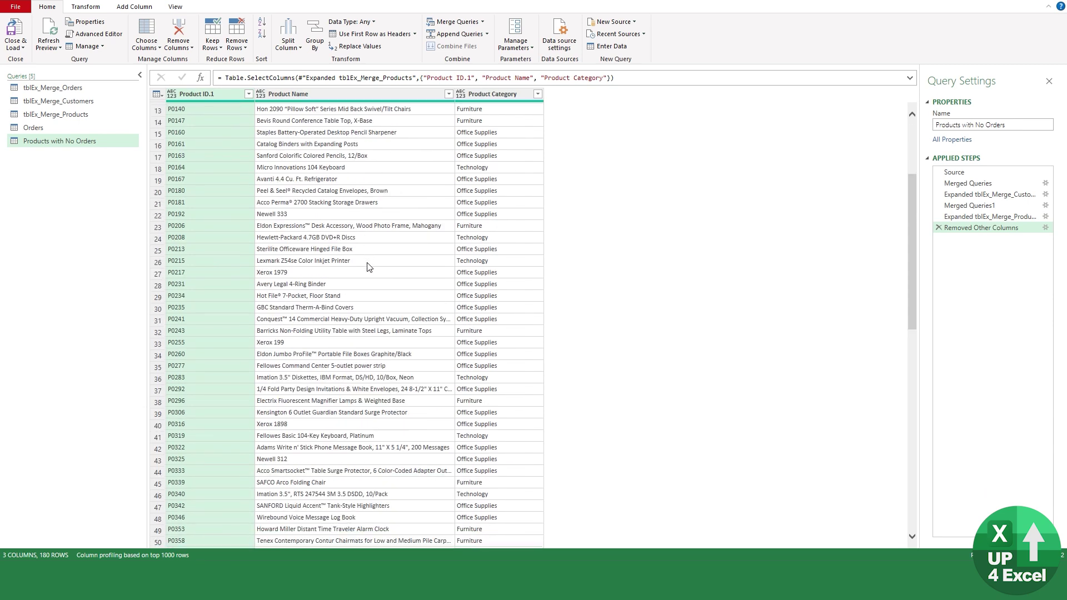
{"action": "scroll", "coordinate": [366, 267], "scroll_direction": "down", "scroll_amount": 20}
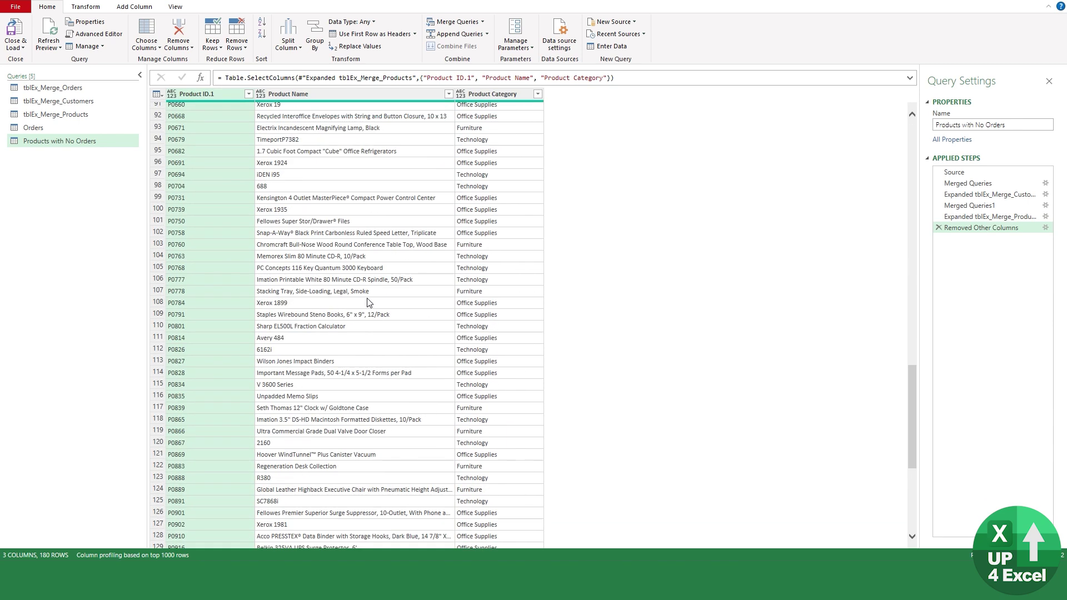
{"action": "scroll", "coordinate": [367, 302], "scroll_direction": "up", "scroll_amount": 20}
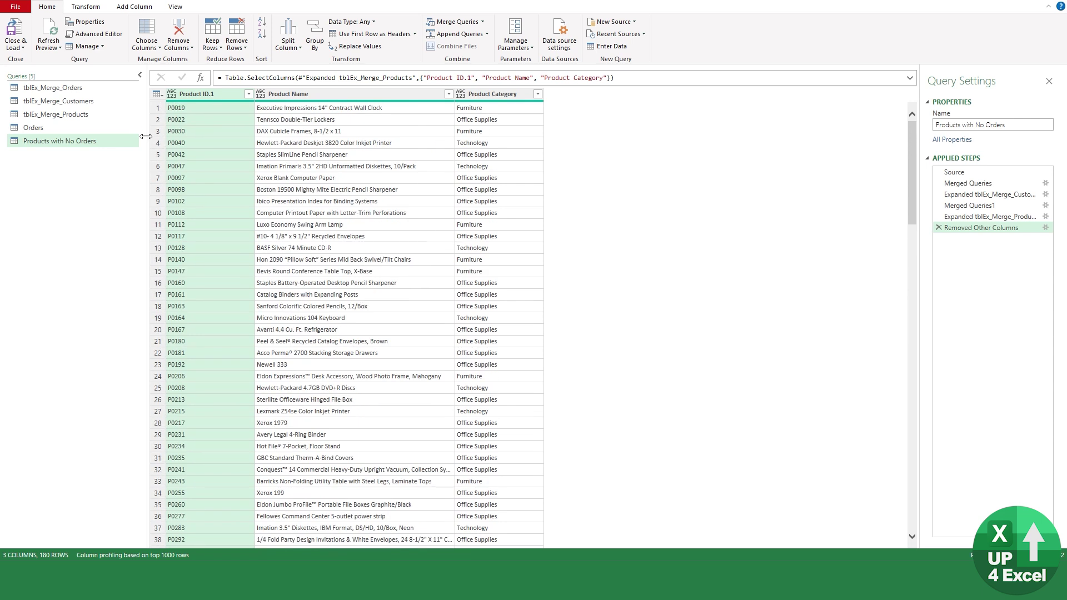
Load the query as a table on a new worksheet.
{"action": "left_click", "coordinate": [16, 45]}
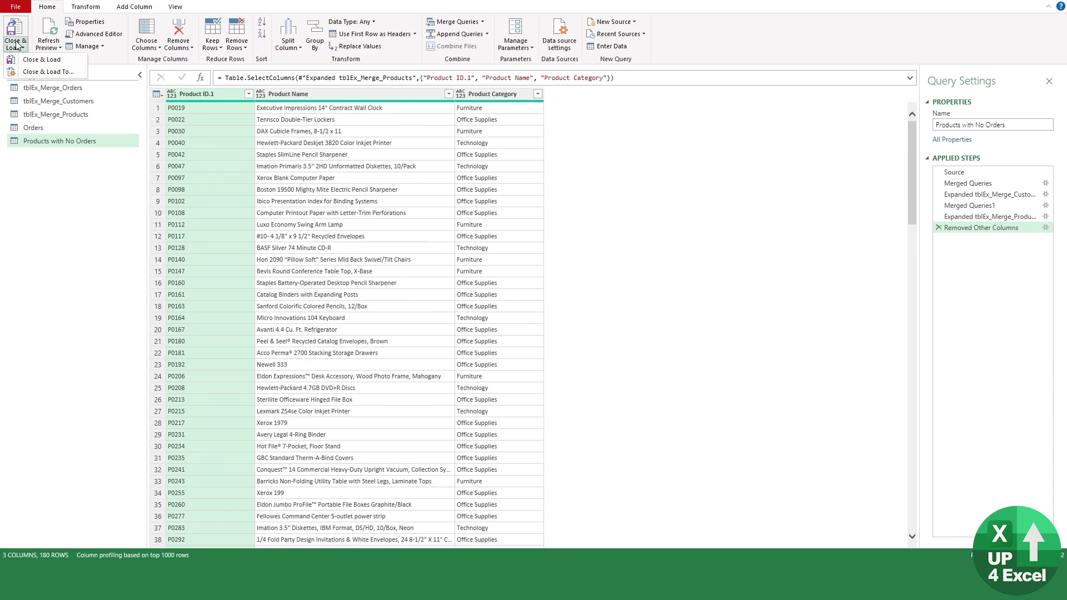
{"action": "left_click", "coordinate": [34, 72]}
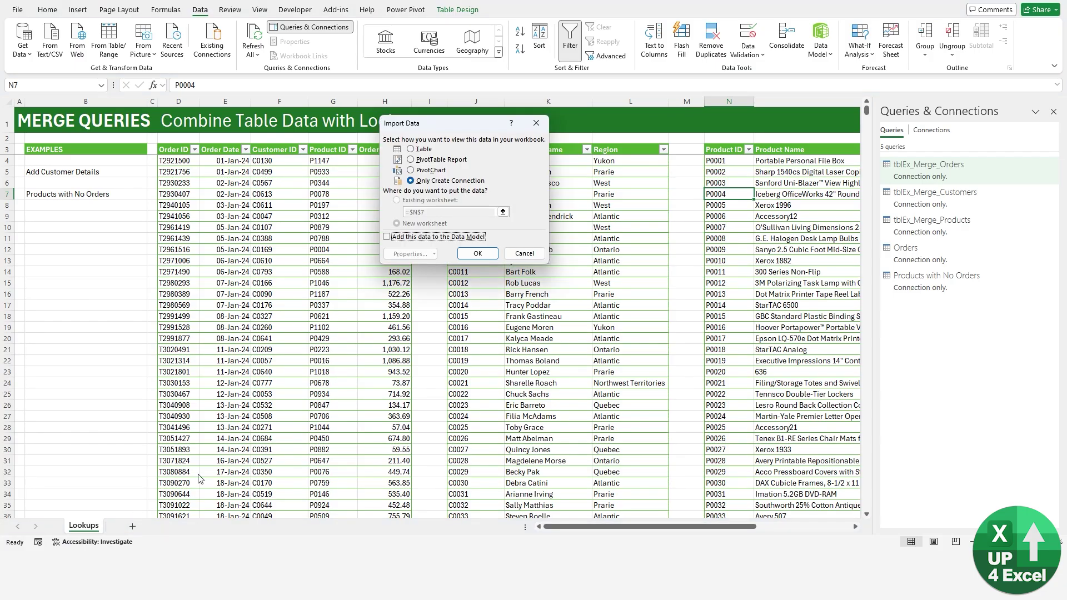
{"action": "left_click", "coordinate": [410, 149]}
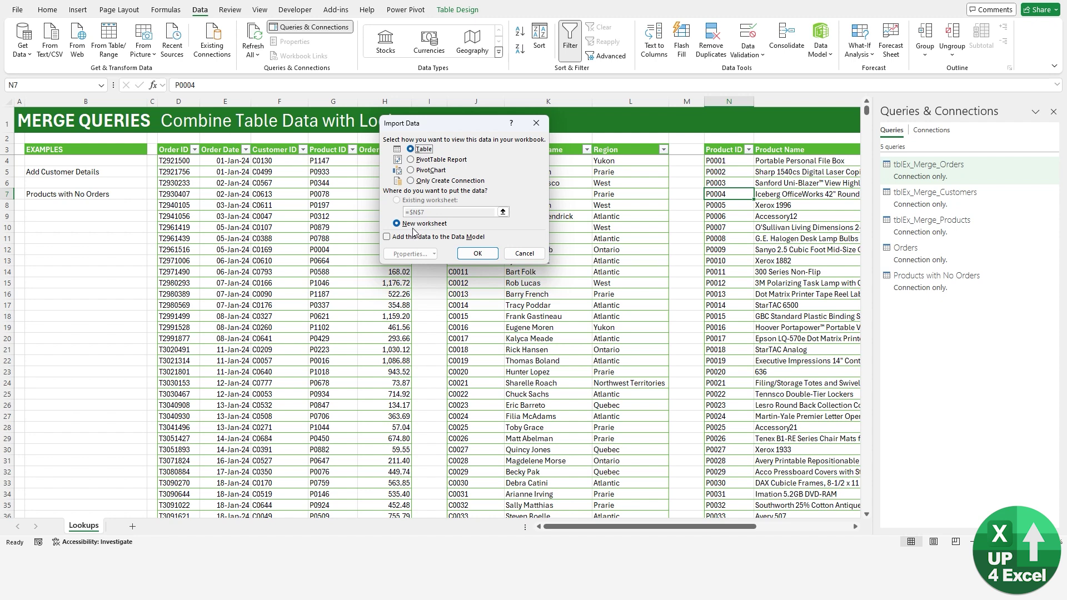
{"action": "left_click", "coordinate": [477, 254]}
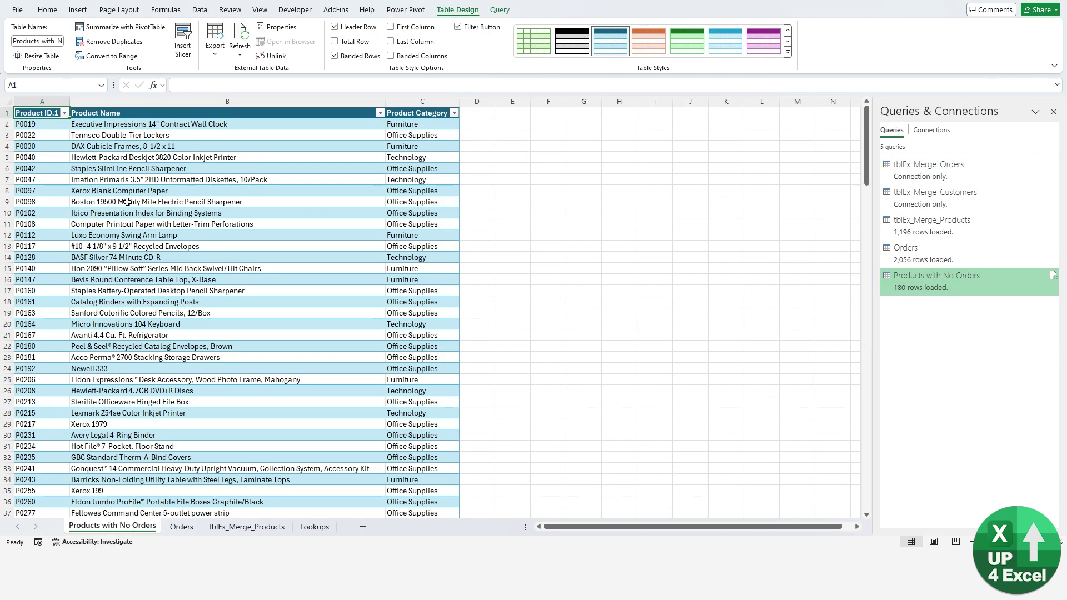
Refresh the Products with No Orders table and switch to the Lookups sheet.
{"action": "right_click", "coordinate": [153, 202]}
{"action": "left_click", "coordinate": [222, 278]}
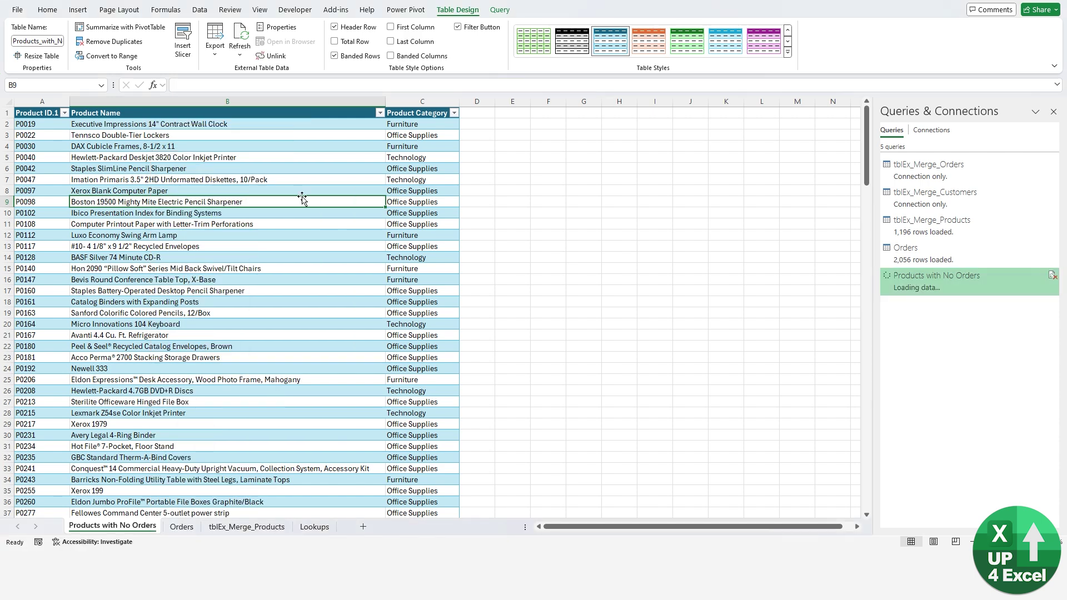
{"action": "key", "text": "ctrl+Page_Down"}
{"action": "key", "text": "ctrl+Page_Down"}
{"action": "key", "text": "ctrl+Page_Down"}
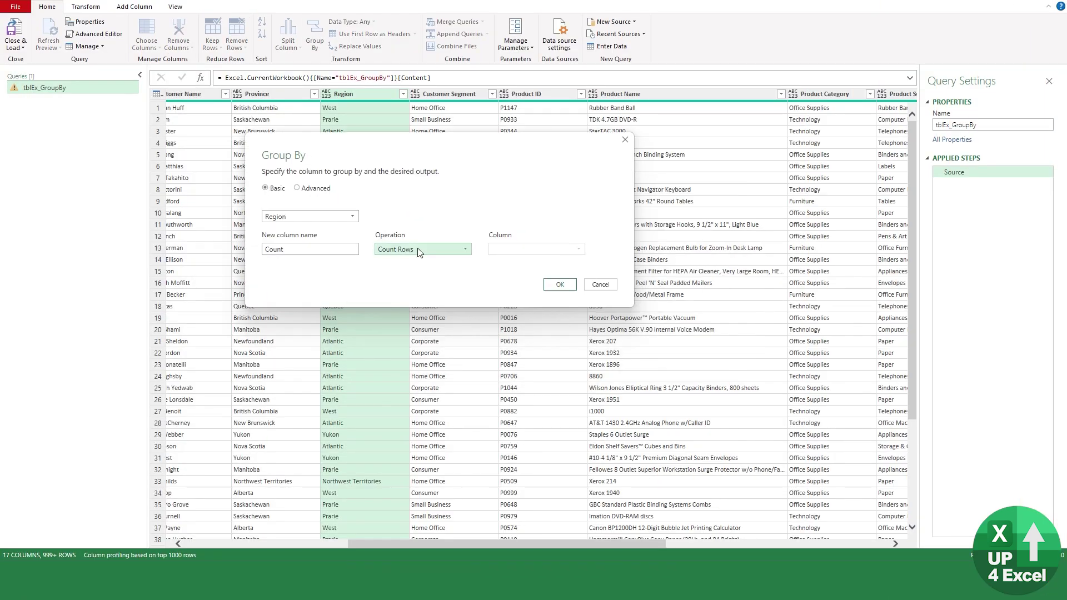
Set the grouping to Sum of the Order Value column by Region and confirm.
{"action": "left_click", "coordinate": [400, 249]}
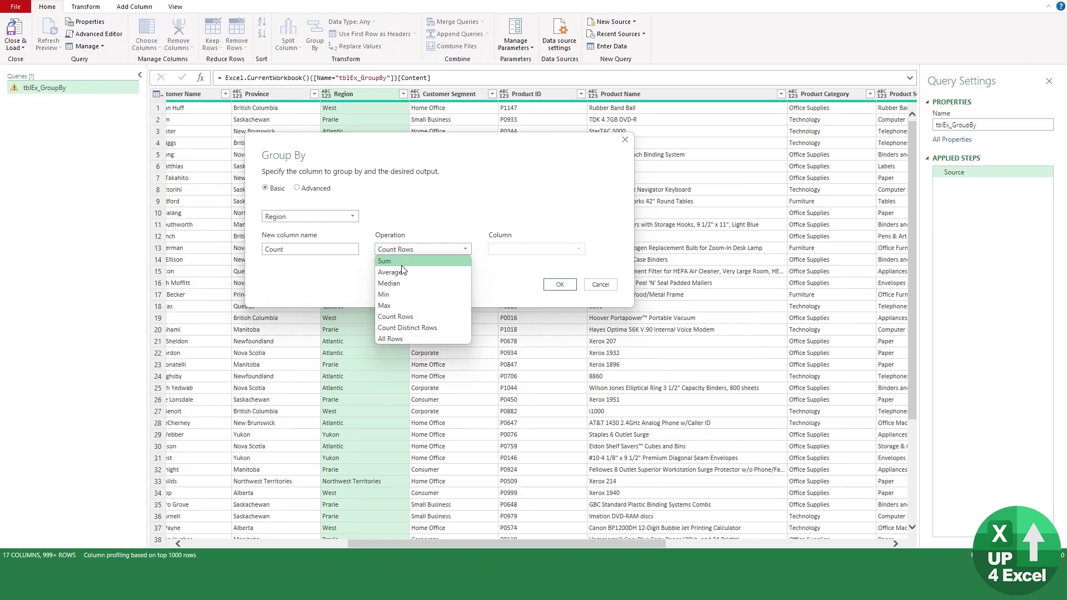
{"action": "left_click", "coordinate": [411, 262]}
{"action": "left_click", "coordinate": [535, 250]}
{"action": "left_click", "coordinate": [506, 428]}
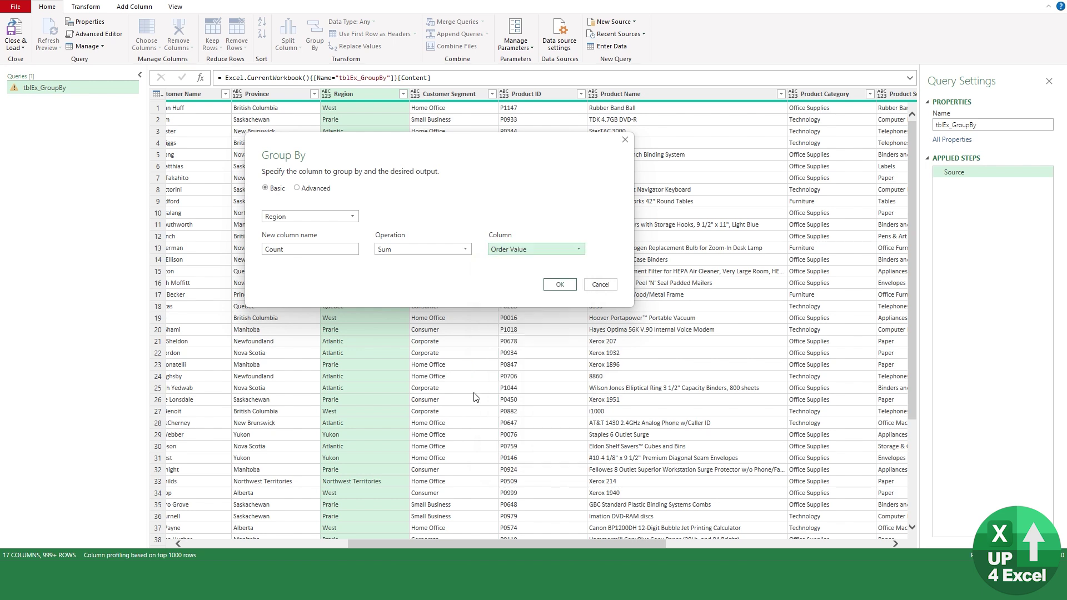
{"action": "key", "text": "Return"}
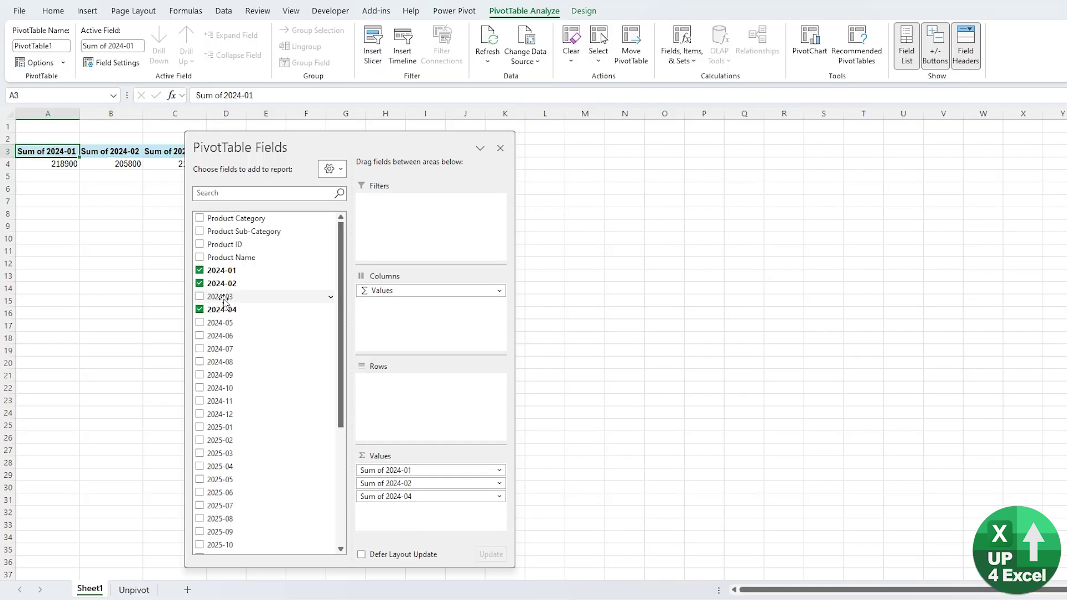
Lay out the PivotTable with Sum of Value, Year-Month as columns and Product Category as rows.
{"action": "left_click_drag", "start_coordinate": [221, 296], "coordinate": [409, 494]}
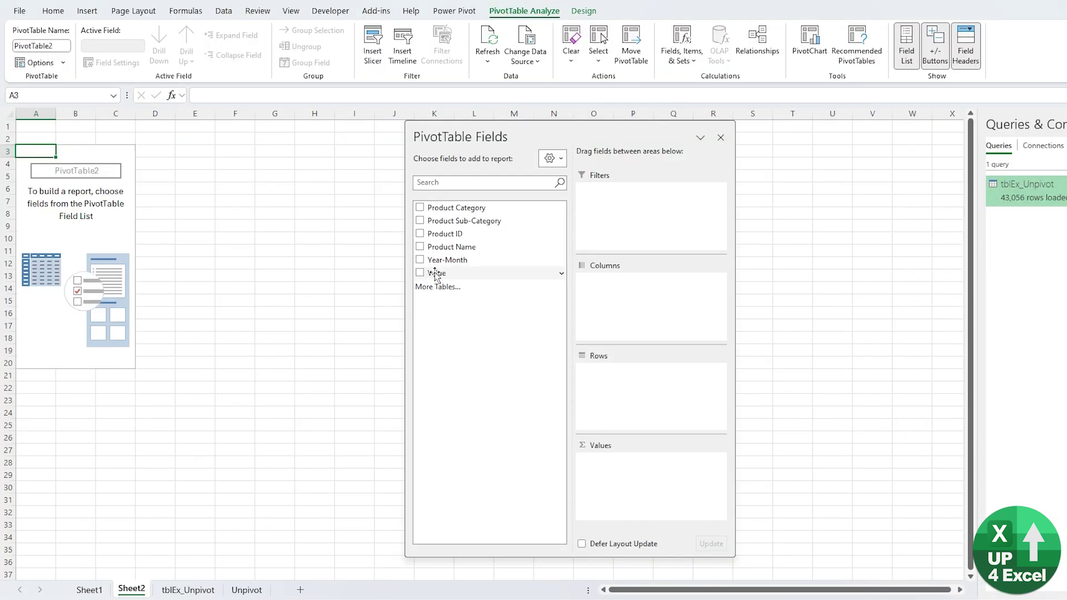
{"action": "left_click_drag", "start_coordinate": [436, 273], "coordinate": [601, 486]}
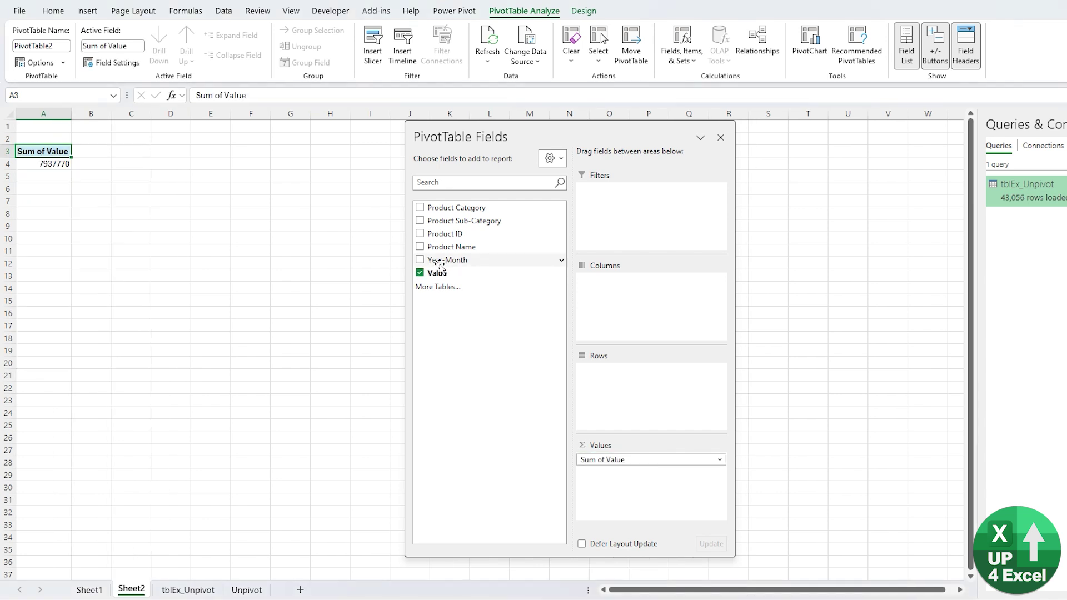
{"action": "left_click_drag", "start_coordinate": [439, 264], "coordinate": [599, 282]}
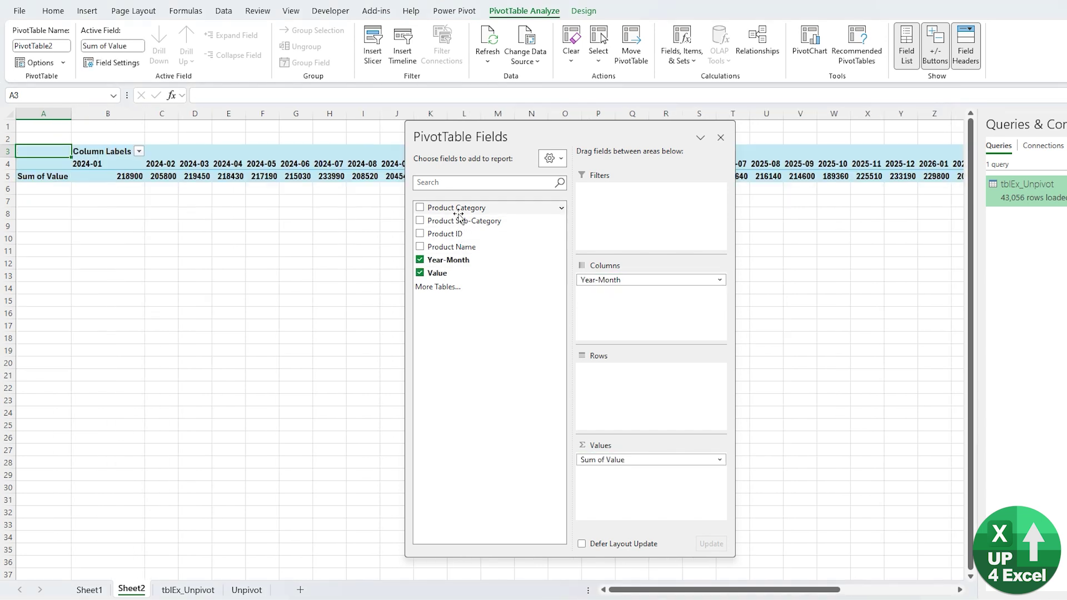
{"action": "left_click_drag", "start_coordinate": [421, 207], "coordinate": [606, 372]}
{"action": "right_click", "coordinate": [143, 180]}
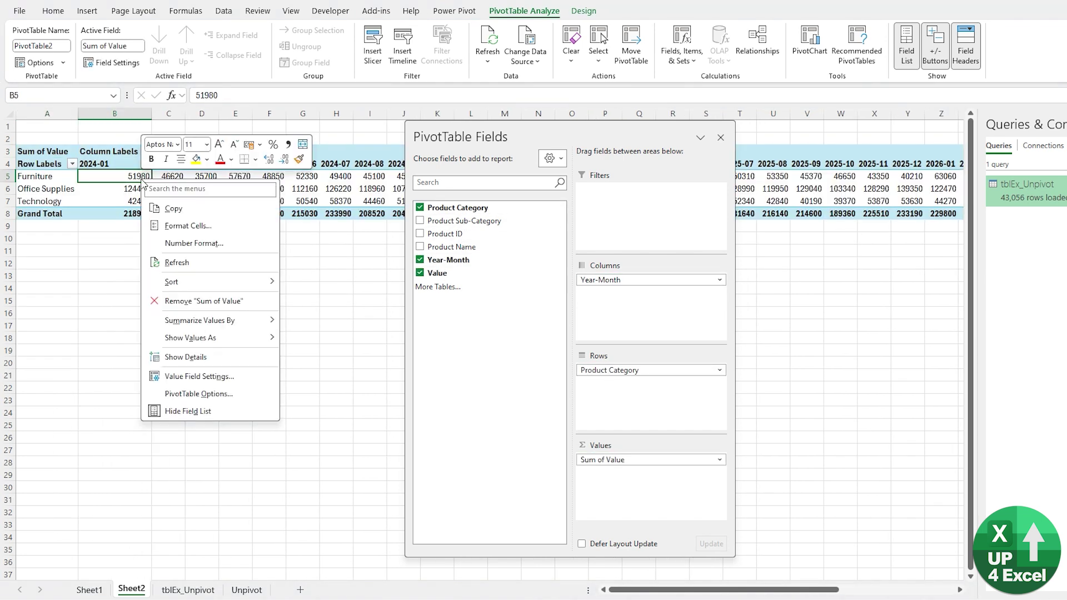